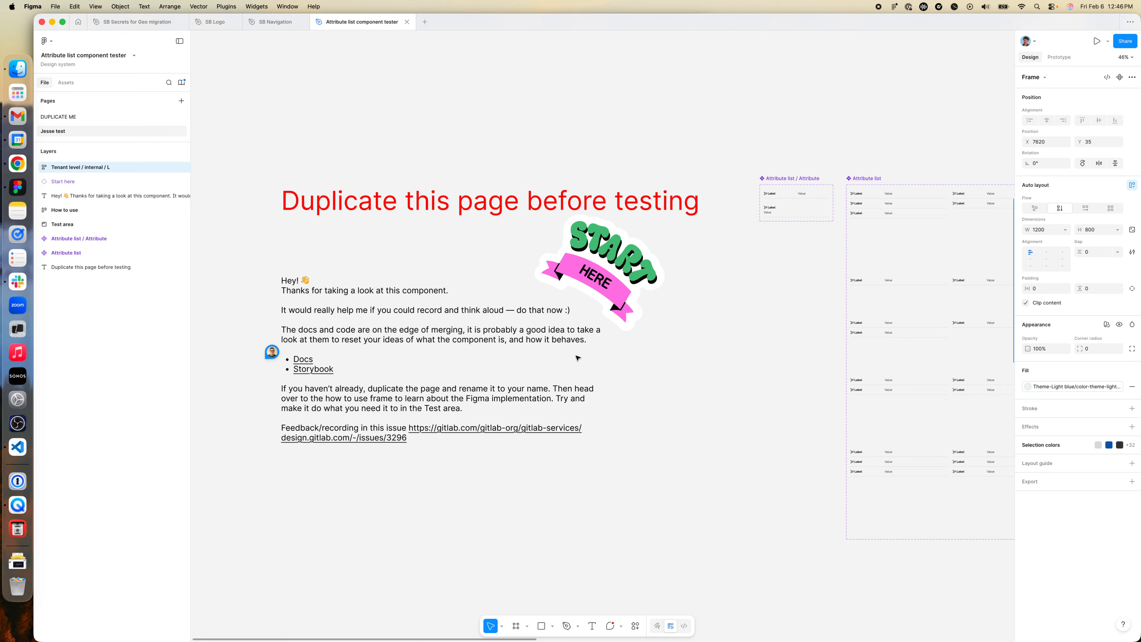
# - Try 6 attributes on the first Attribute list example in the How to use frame's Options section, and undo the change
pyautogui.hscroll(3, 567, 369)
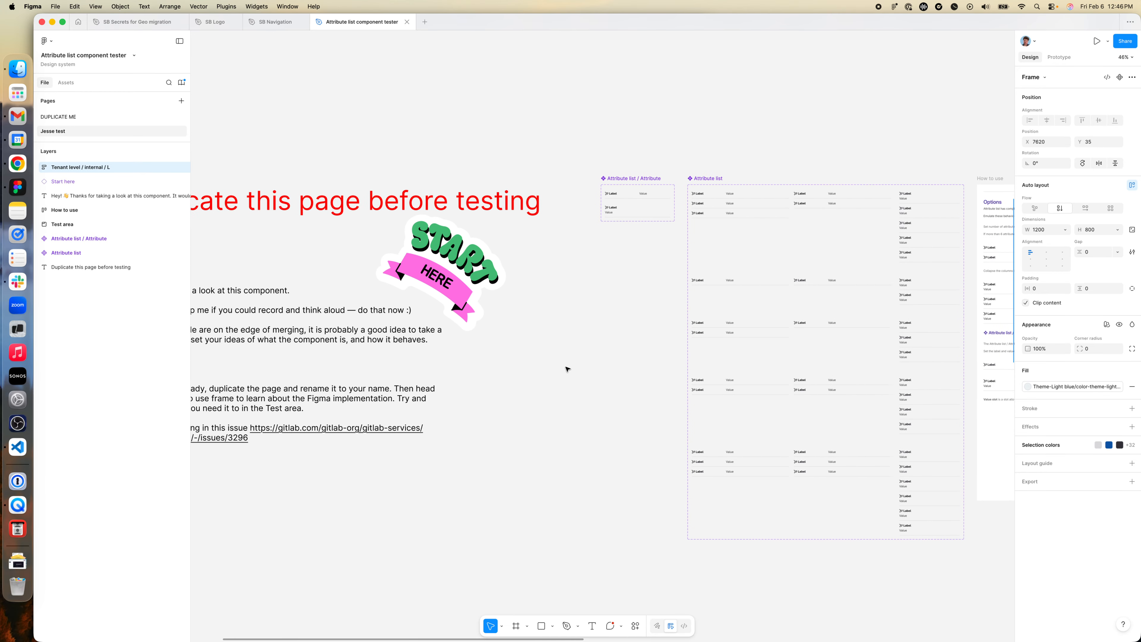
pyautogui.hscroll(-5, 567, 369)
pyautogui.hscroll(10, 567, 369)
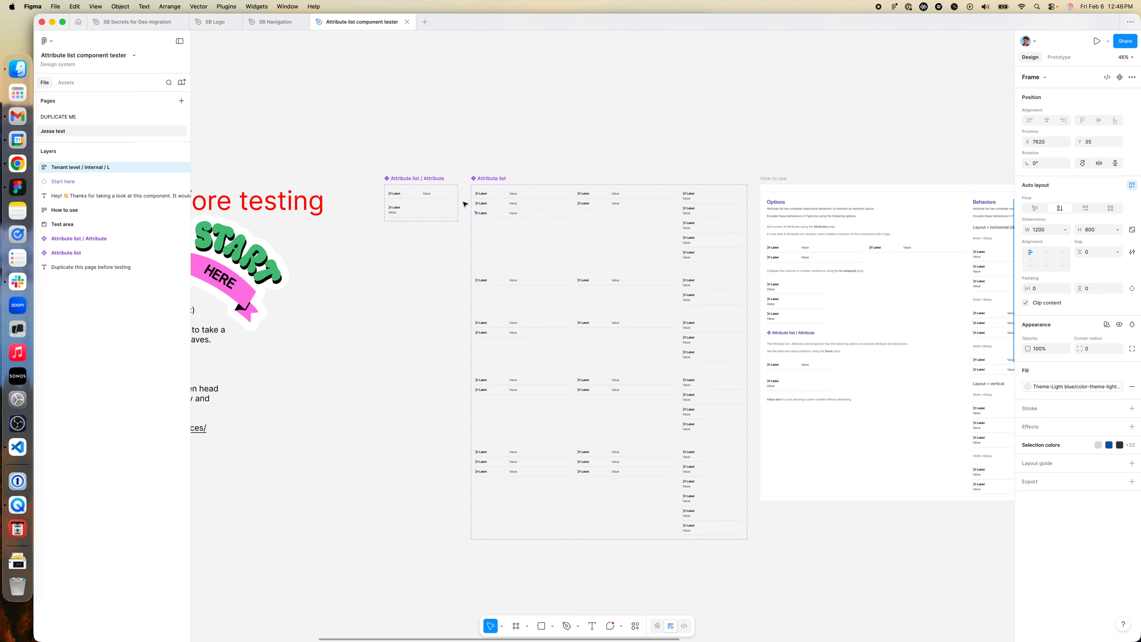
pyautogui.hscroll(7, 460, 223)
pyautogui.scroll(5, 461, 224)
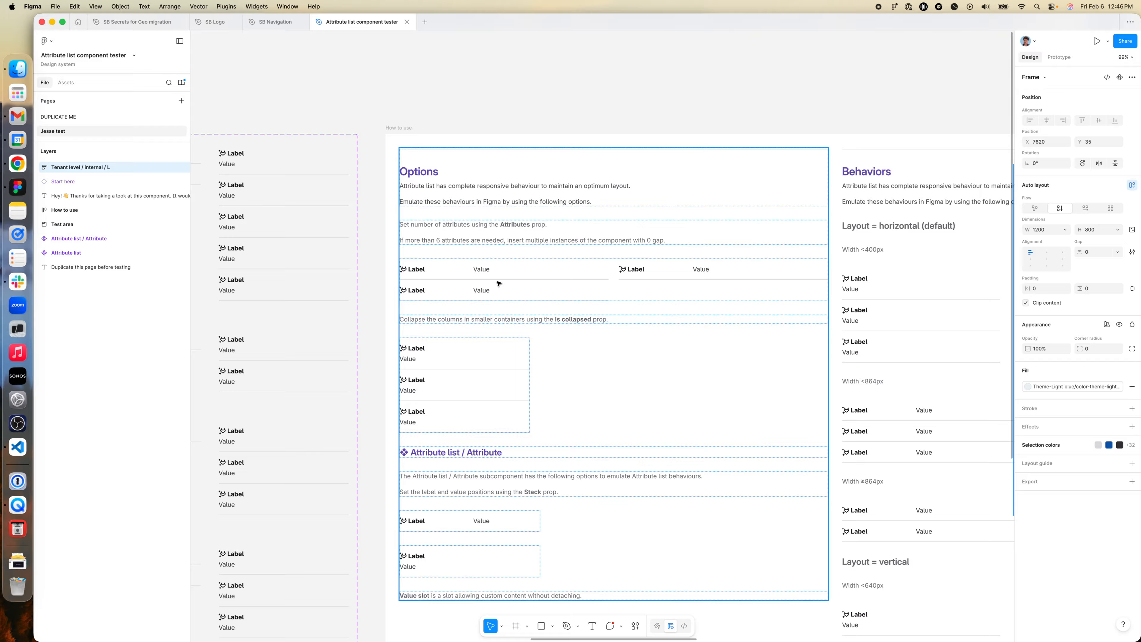
pyautogui.scroll(2, 499, 284)
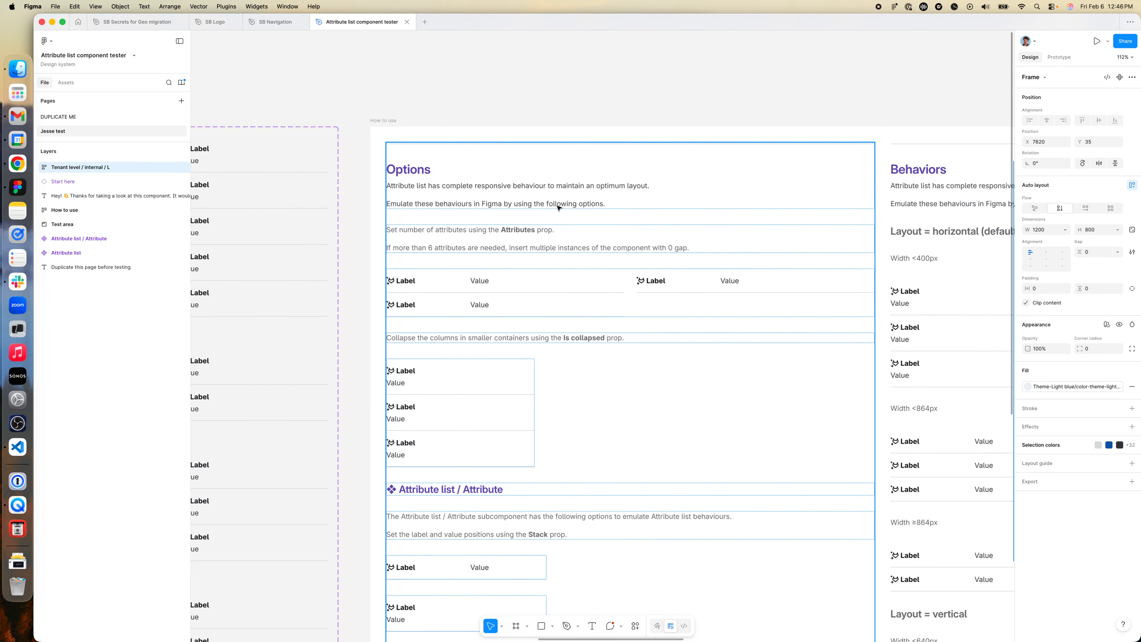
pyautogui.doubleClick(522, 298)
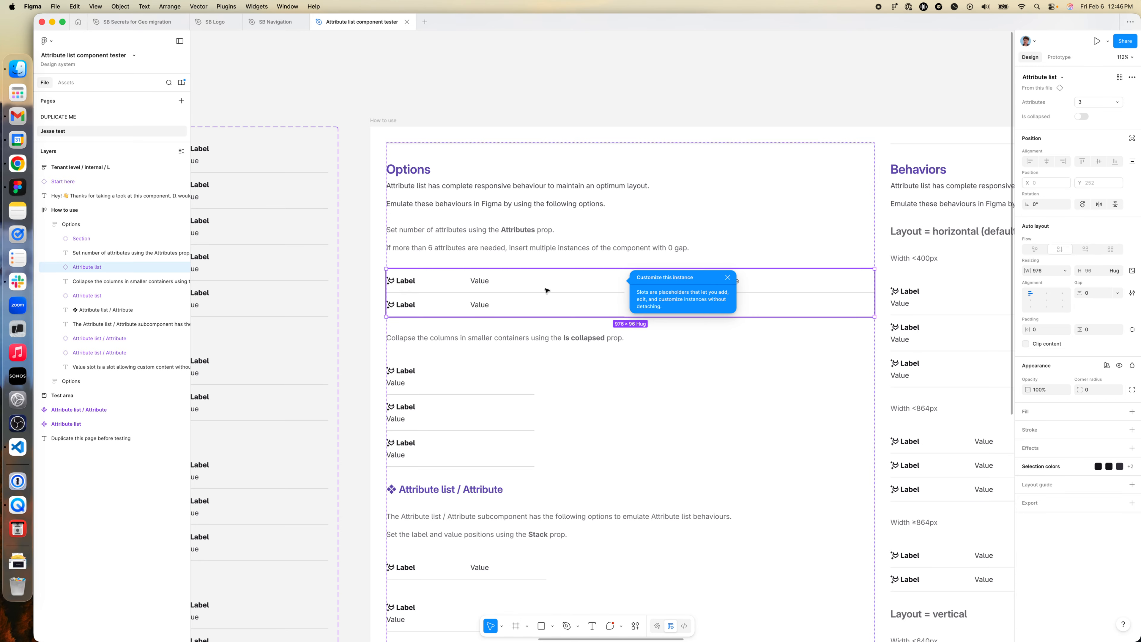
pyautogui.click(1092, 104)
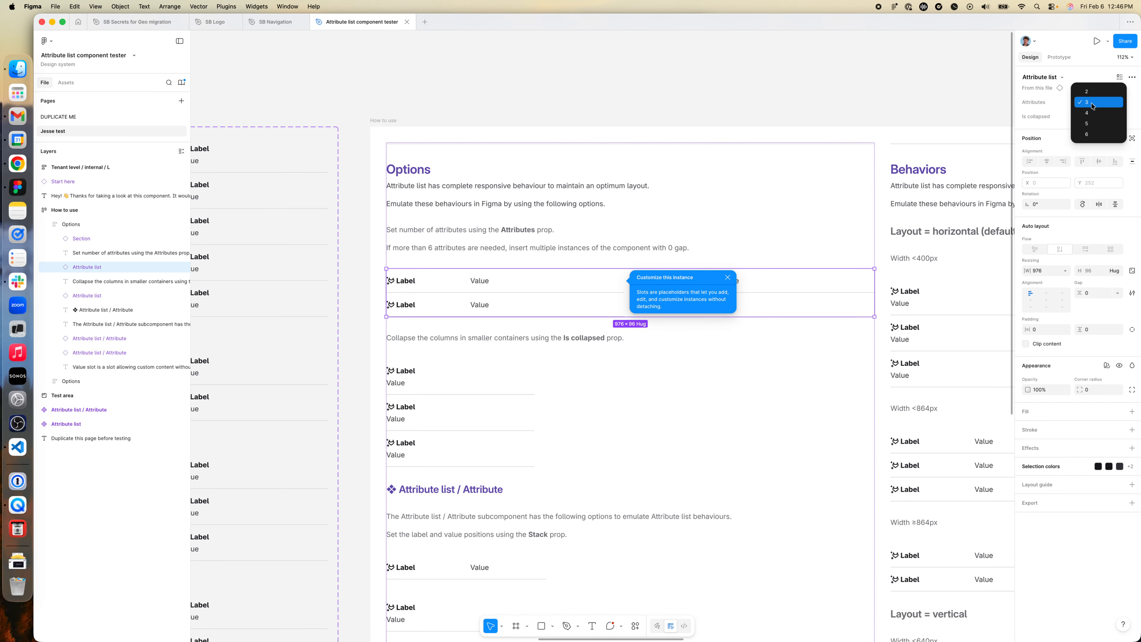
pyautogui.click(1099, 134)
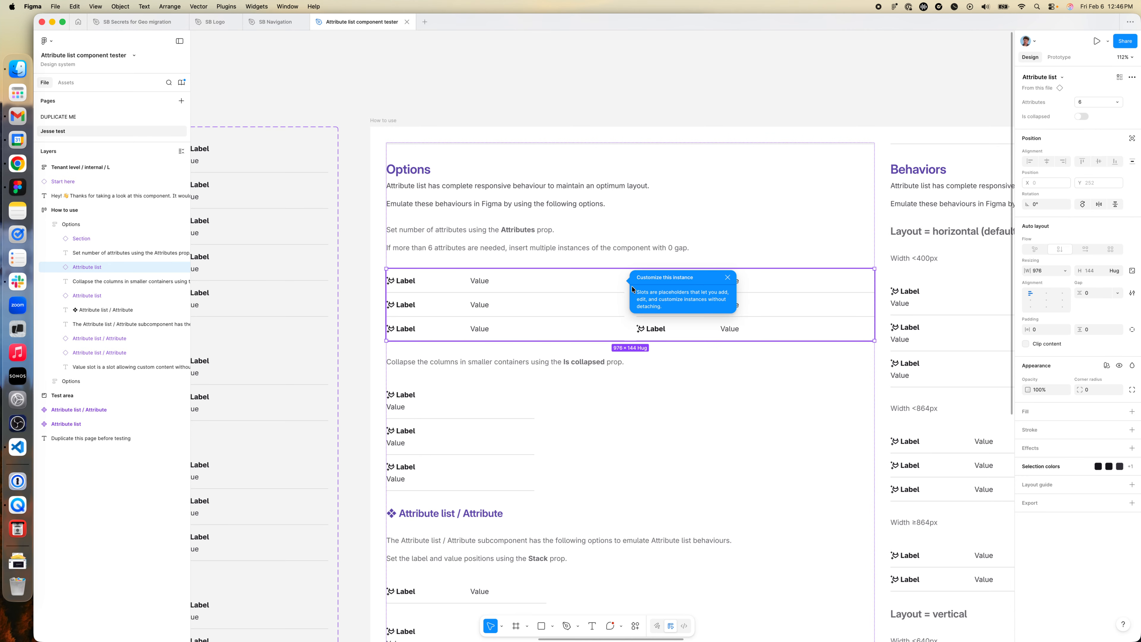
pyautogui.click(726, 278)
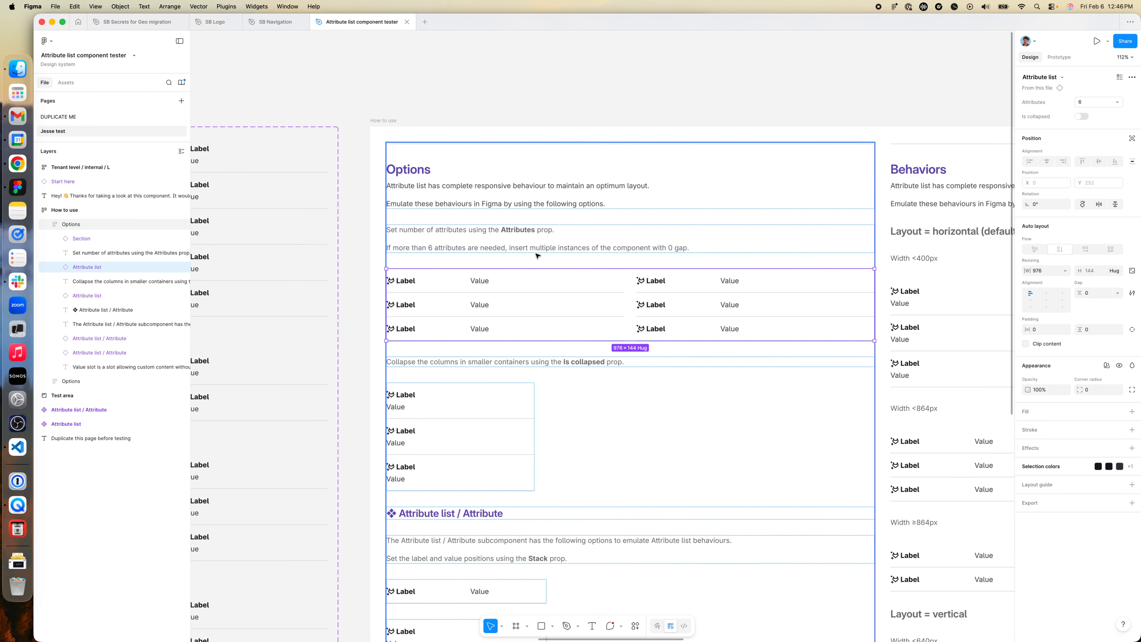
pyautogui.scroll(-3, 631, 283)
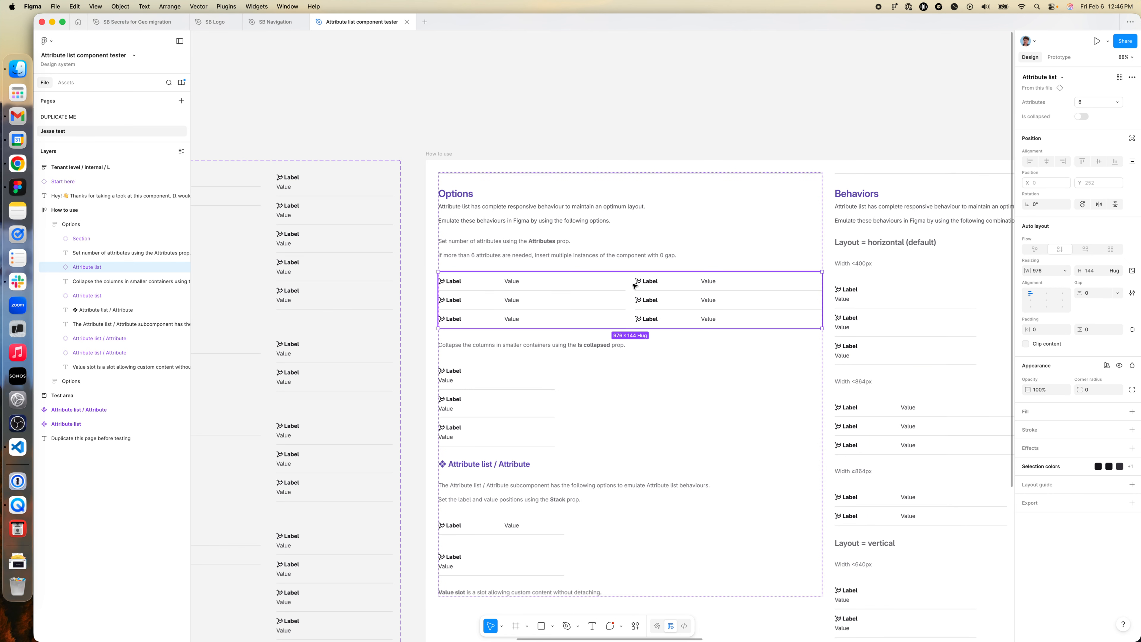
pyautogui.press('super+z')
# - Set the Attributes prop of the upper Attribute list in the Test area to 6
pyautogui.hscroll(15, 653, 296)
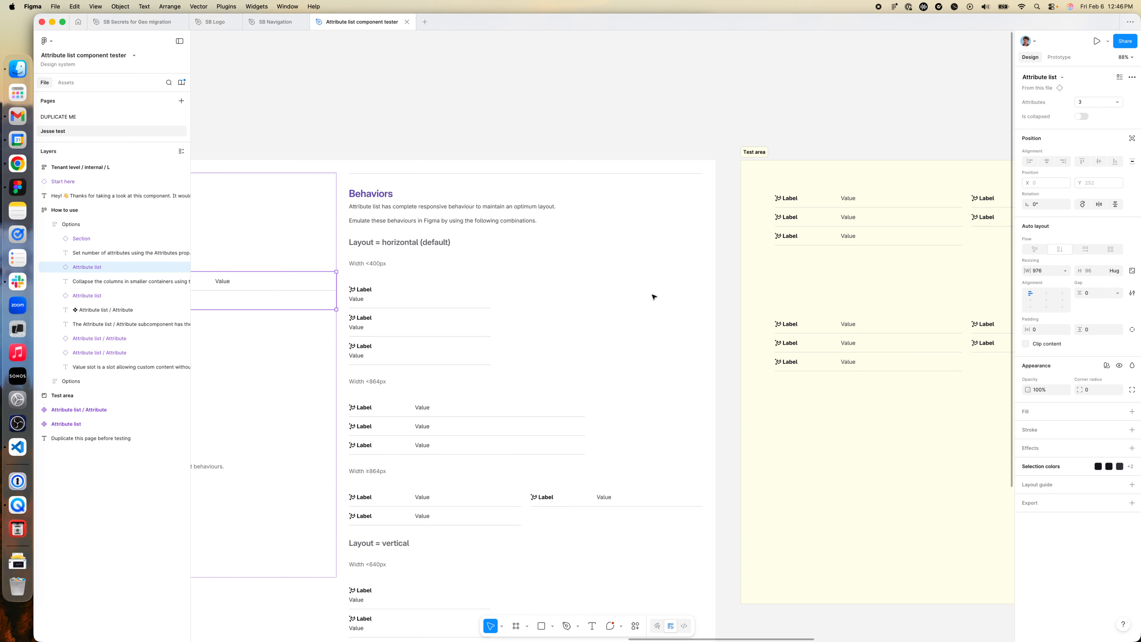
pyautogui.hscroll(-8, 583, 283)
pyautogui.hscroll(-5, 557, 279)
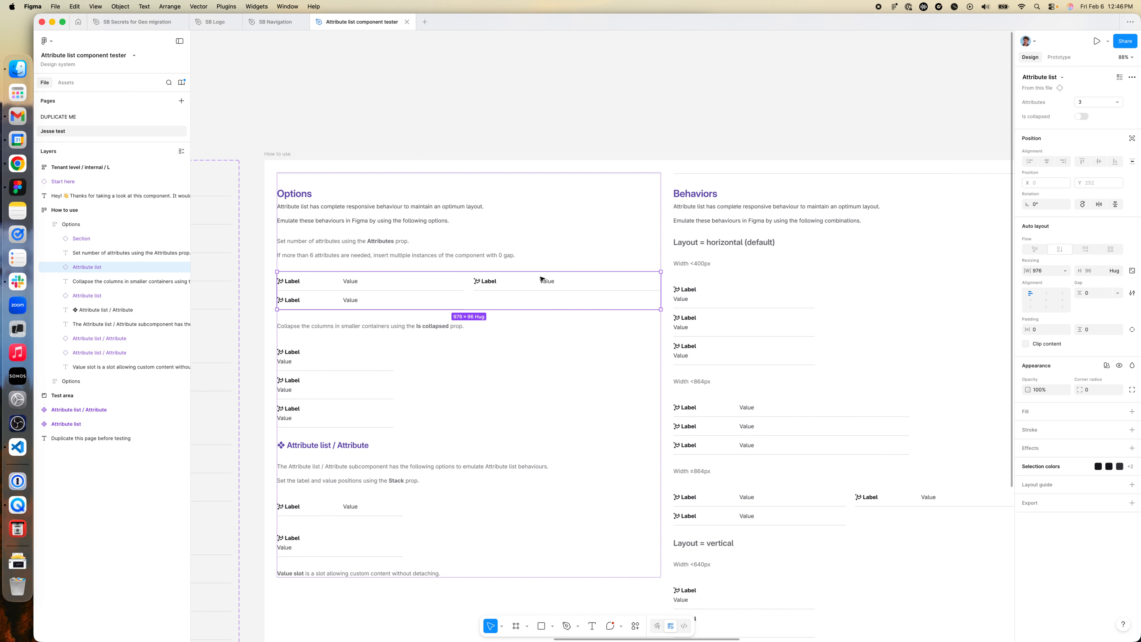
pyautogui.hscroll(12, 541, 279)
pyautogui.click(636, 230)
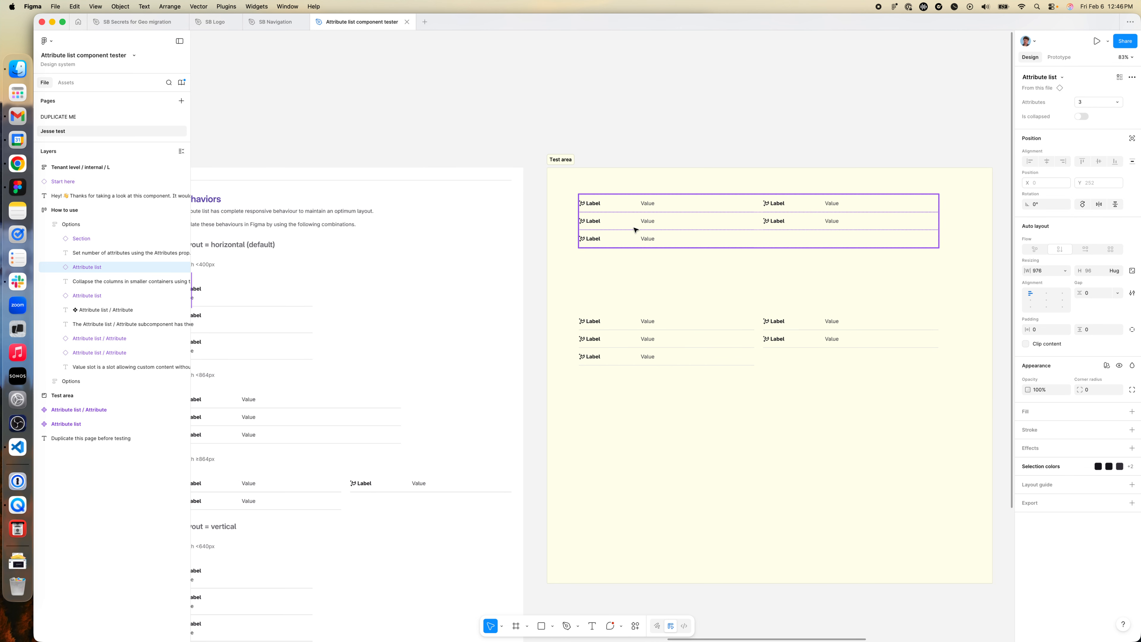
pyautogui.click(1092, 102)
pyautogui.click(1083, 108)
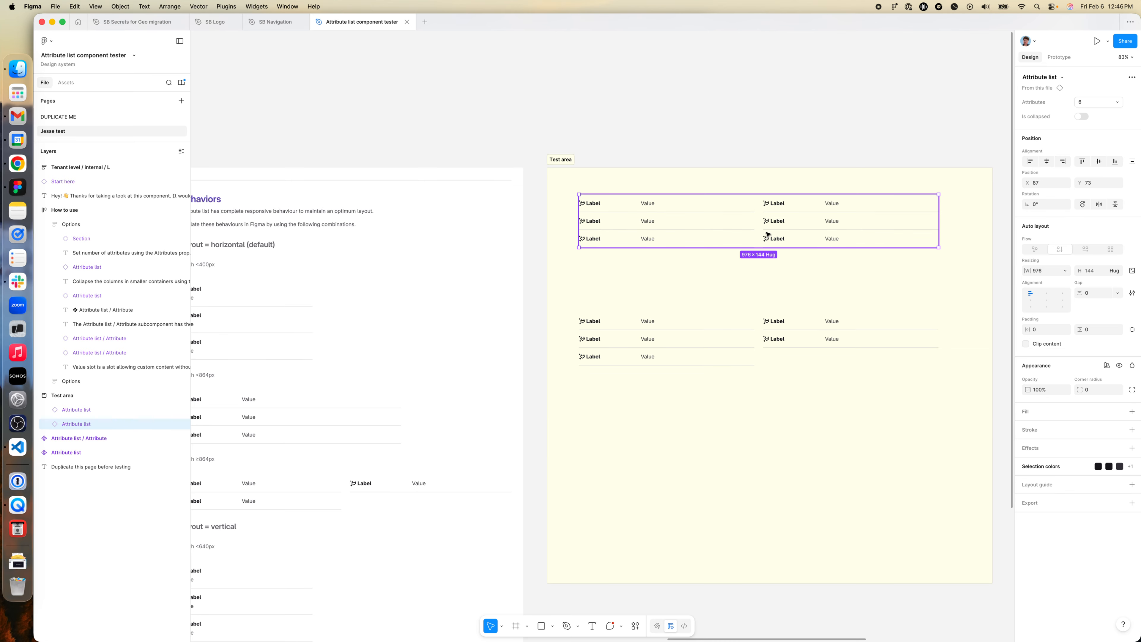
# - Duplicate the upper list directly beneath itself with no gap, and move the separate five-attribute list down to about Y 467
pyautogui.keyDown('alt'); pyautogui.moveTo(720, 229); pyautogui.dragTo(727, 281); pyautogui.keyUp('alt')
pyautogui.moveTo(737, 336); pyautogui.dragTo(736, 365)
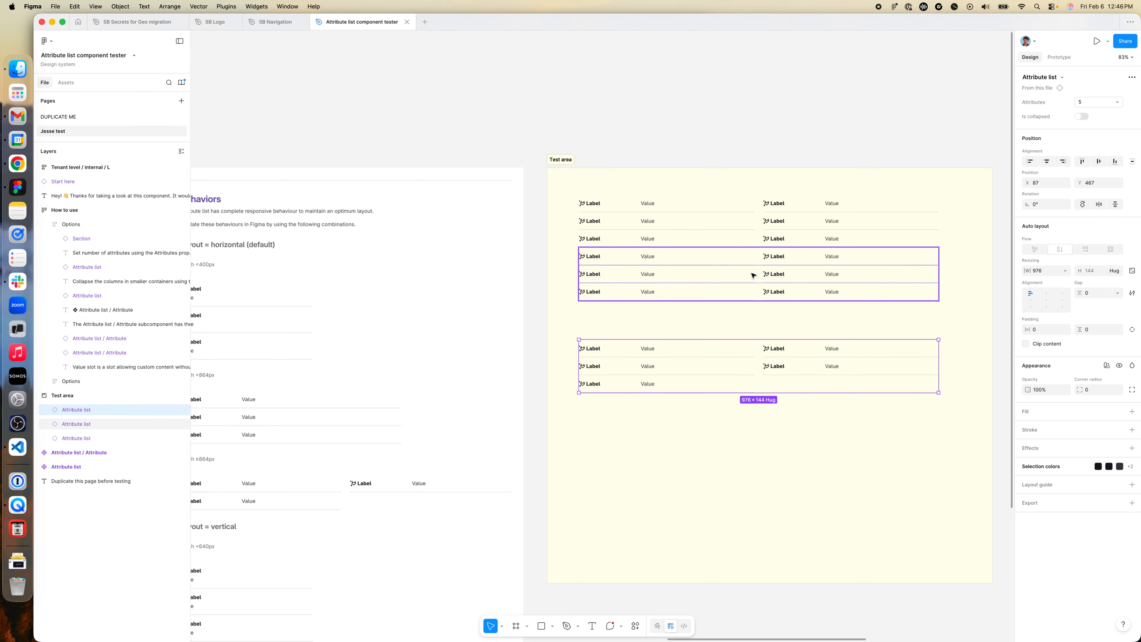
# - Frame the two stacked six-attribute lists together and apply vertical auto layout with 0 gap
pyautogui.click(752, 274)
pyautogui.keyDown('shift'); pyautogui.click(751, 221); pyautogui.keyUp('shift')
pyautogui.rightClick(751, 220)
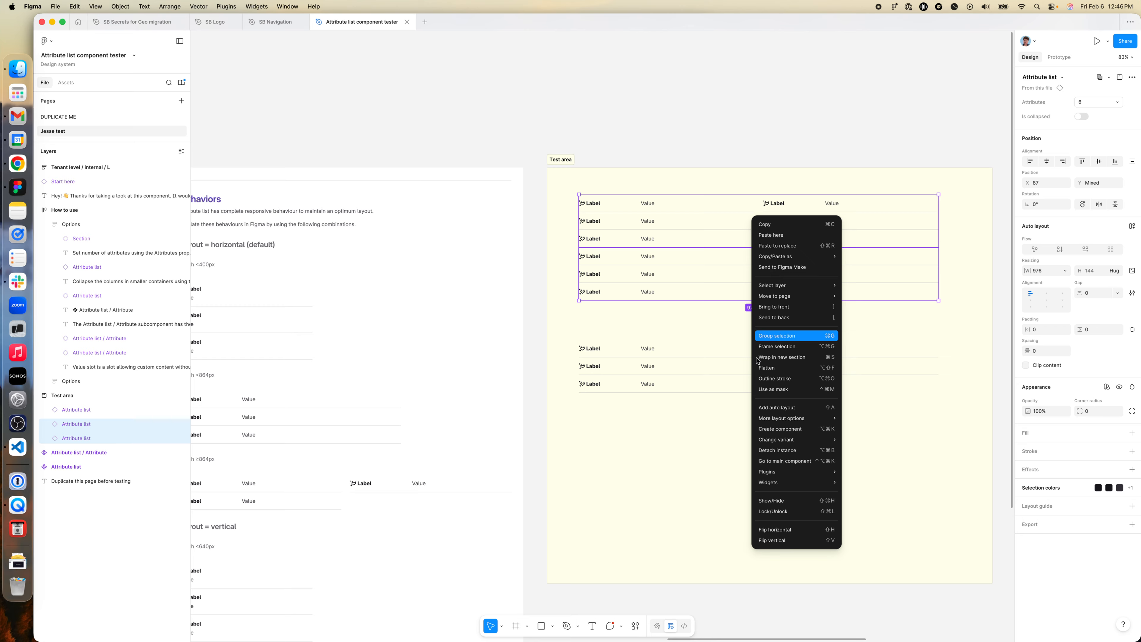
pyautogui.click(775, 347)
pyautogui.click(1132, 185)
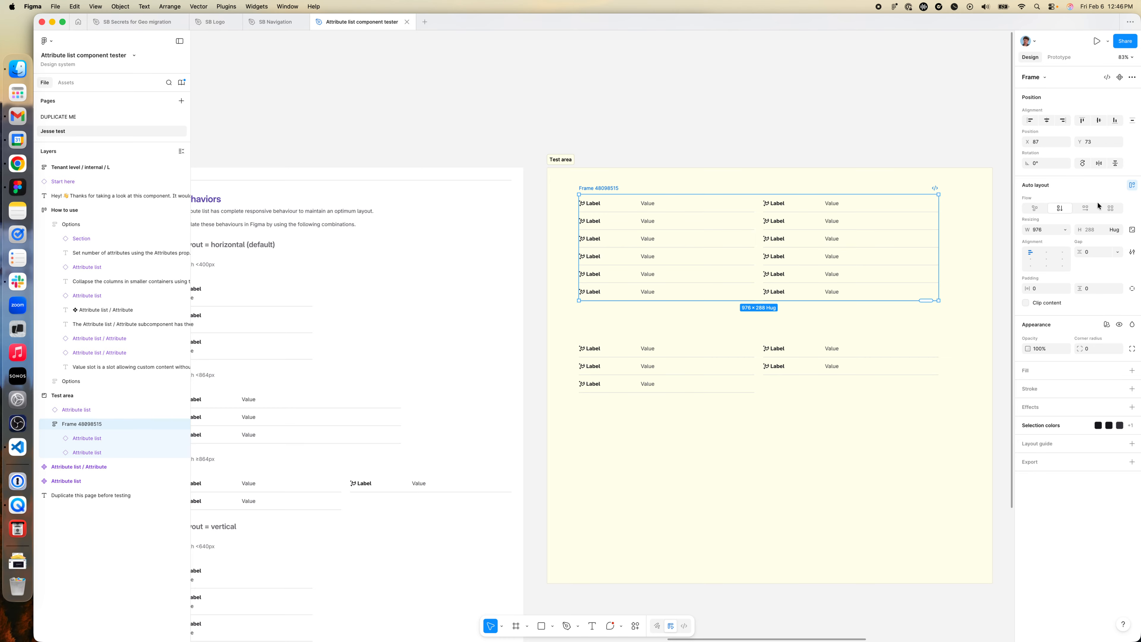
# - Try moving the second list within the auto layout frame to a different spot, and undo the move
pyautogui.click(768, 276)
pyautogui.keyDown('alt'); pyautogui.moveTo(768, 276); pyautogui.dragTo(828, 329); pyautogui.keyUp('alt')
pyautogui.press('super+z')
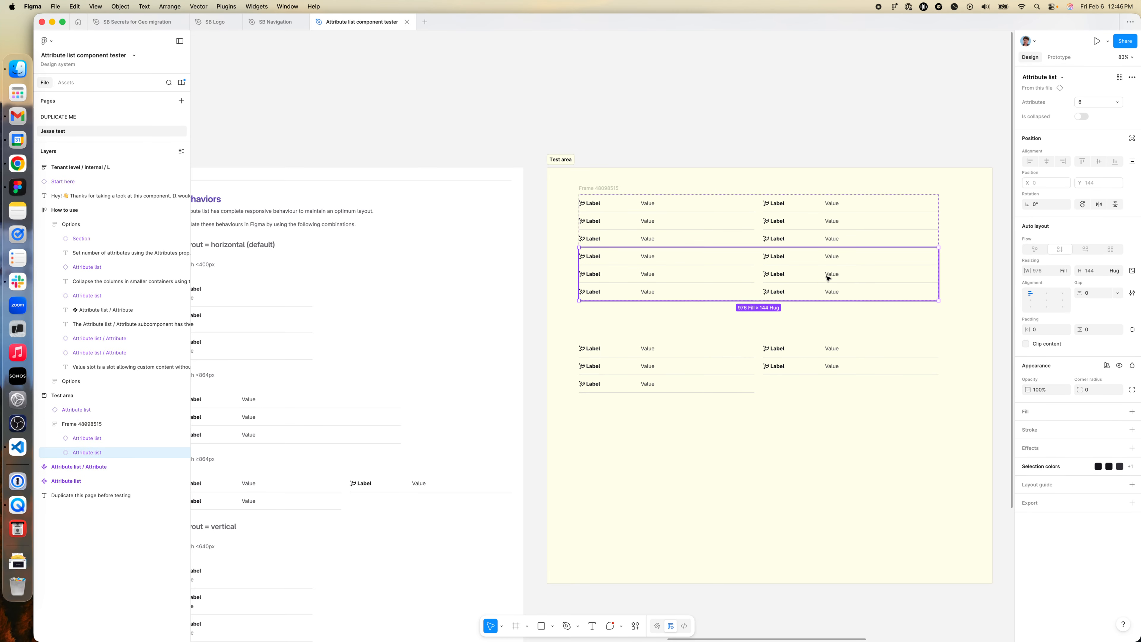
# - Try 5 attributes on the first list in the frame, and set it back to 6
pyautogui.click(804, 243)
pyautogui.click(1084, 104)
pyautogui.click(1087, 92)
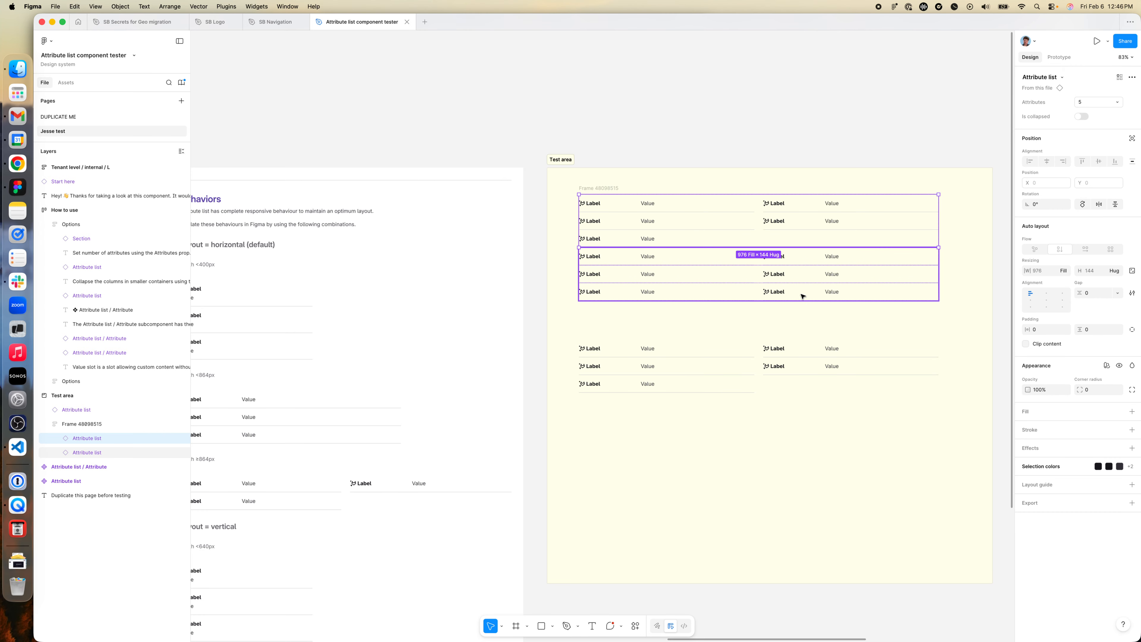
pyautogui.click(1084, 103)
pyautogui.click(1084, 113)
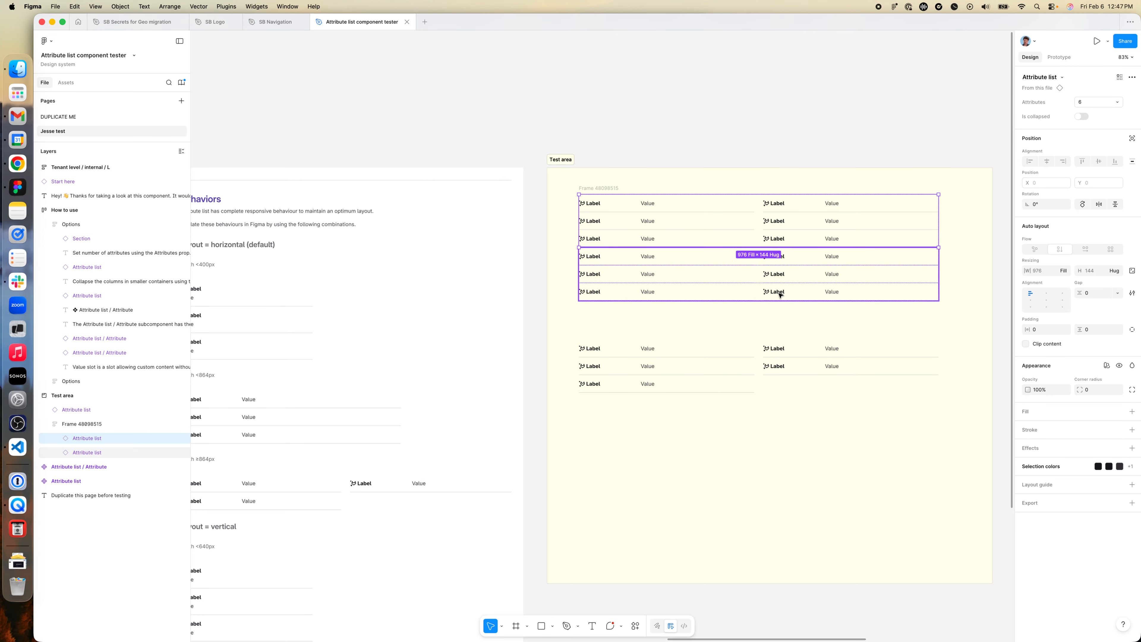
# - Try 4 attributes on the second list in the frame, and set it to 5
pyautogui.click(808, 275)
pyautogui.click(1088, 100)
pyautogui.click(1088, 82)
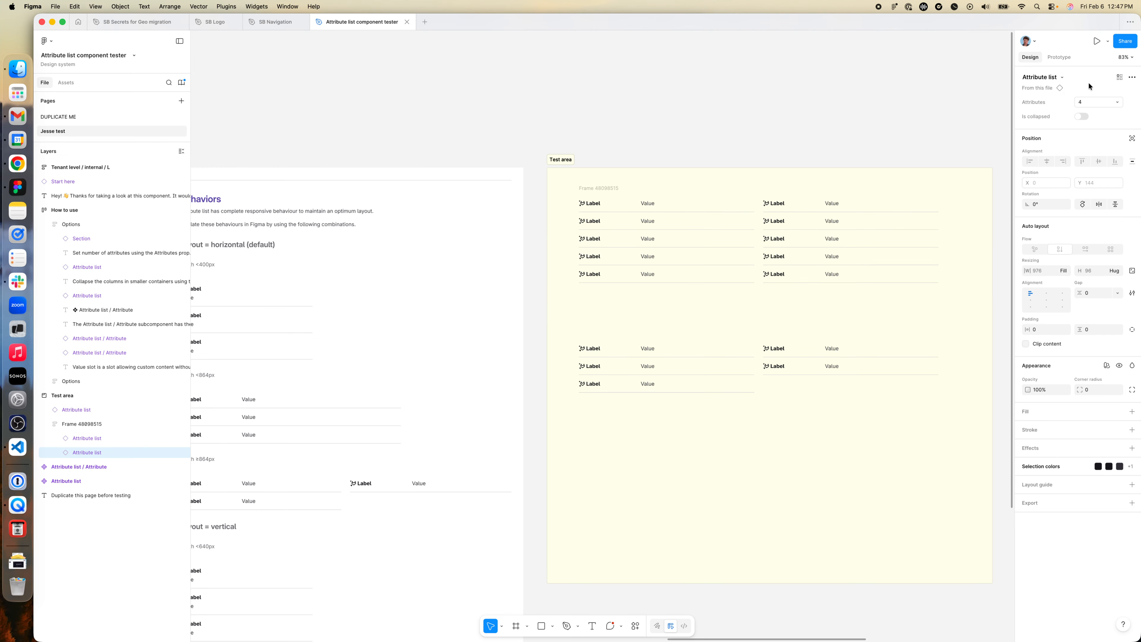
pyautogui.click(1090, 100)
pyautogui.click(1088, 112)
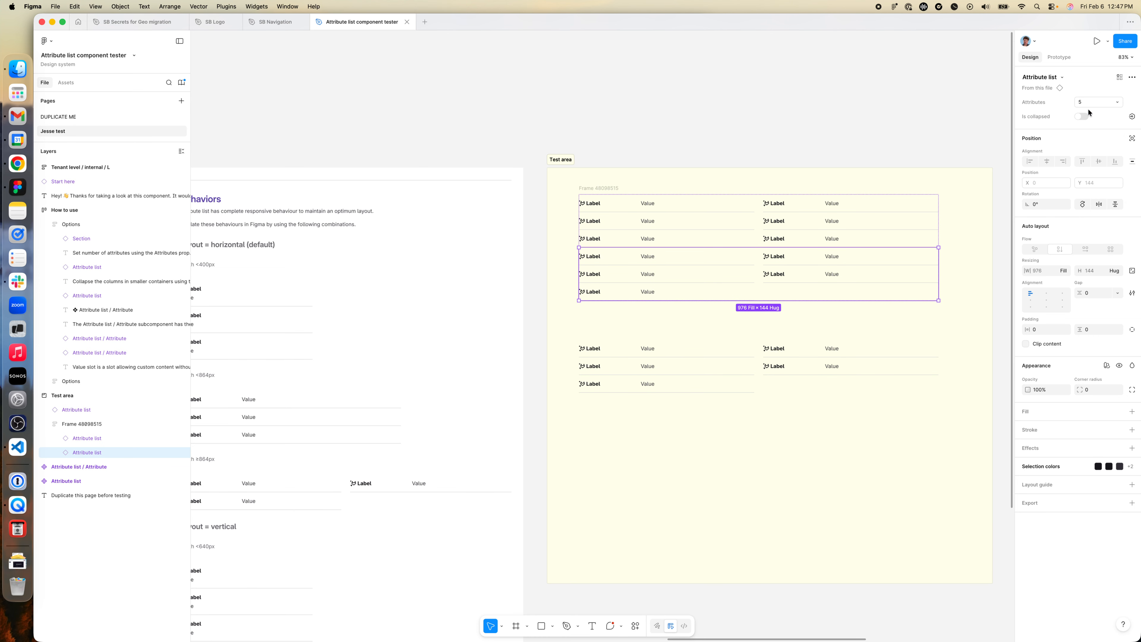
pyautogui.click(1091, 100)
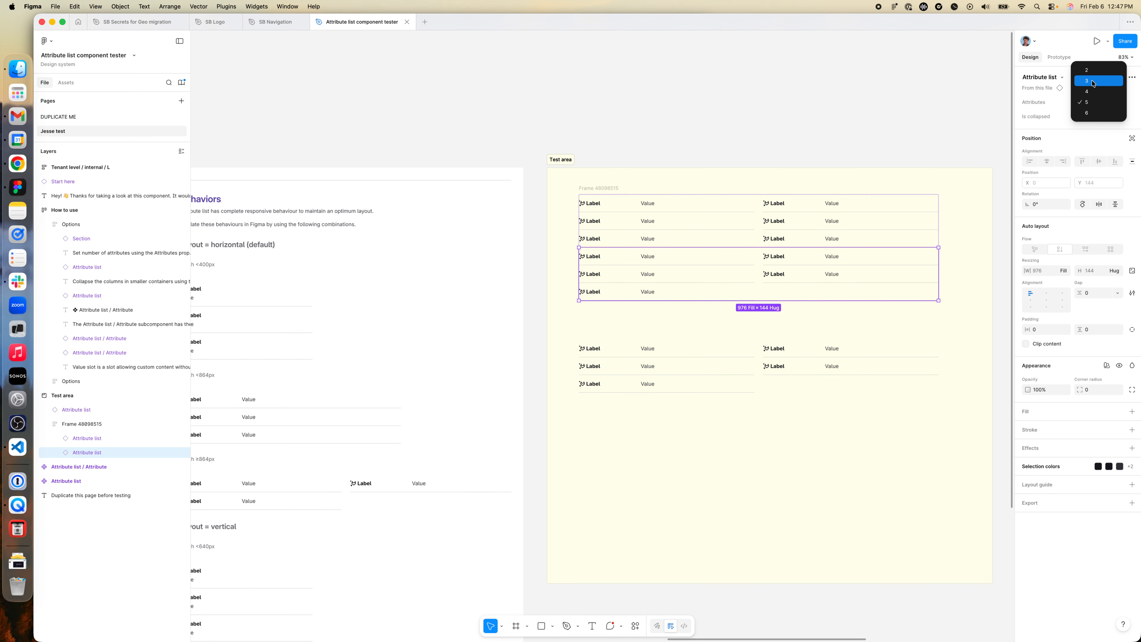
pyautogui.click(1092, 107)
# - Delete the second list from the auto layout frame and ungroup the frame around the remaining six-attribute list
pyautogui.hscroll(-7, 731, 242)
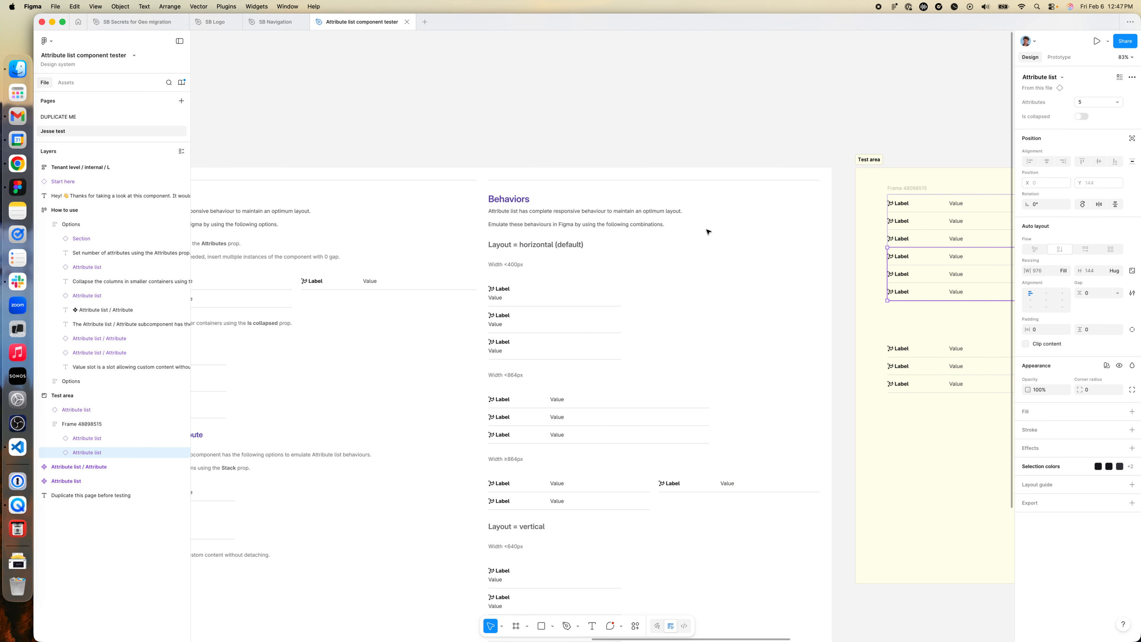
pyautogui.hscroll(-6, 708, 231)
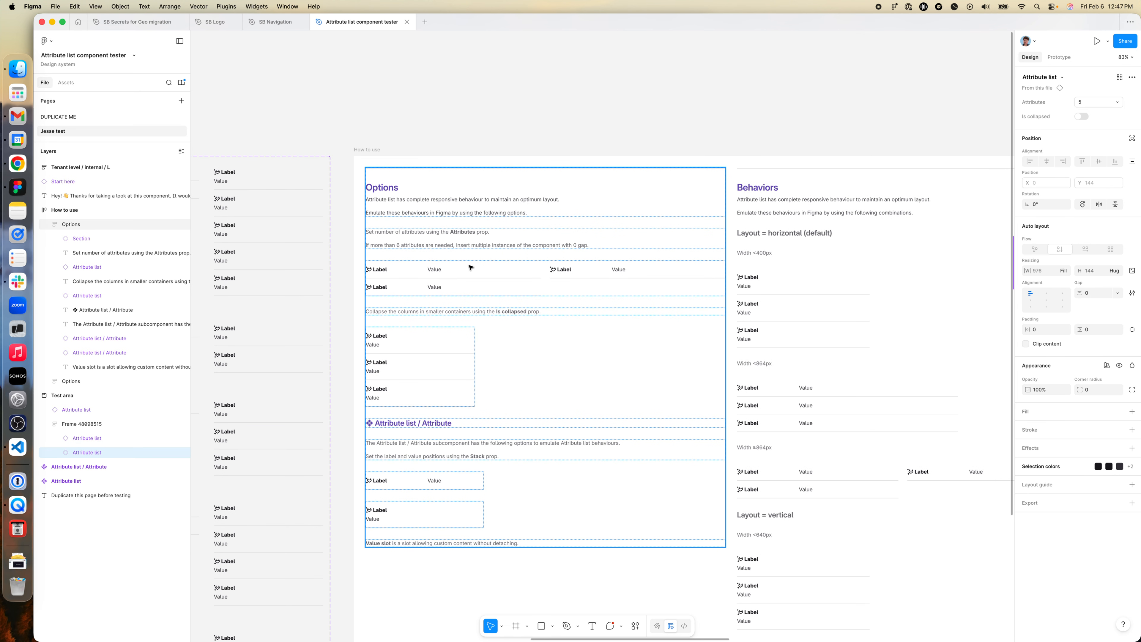
pyautogui.scroll(-2, 438, 326)
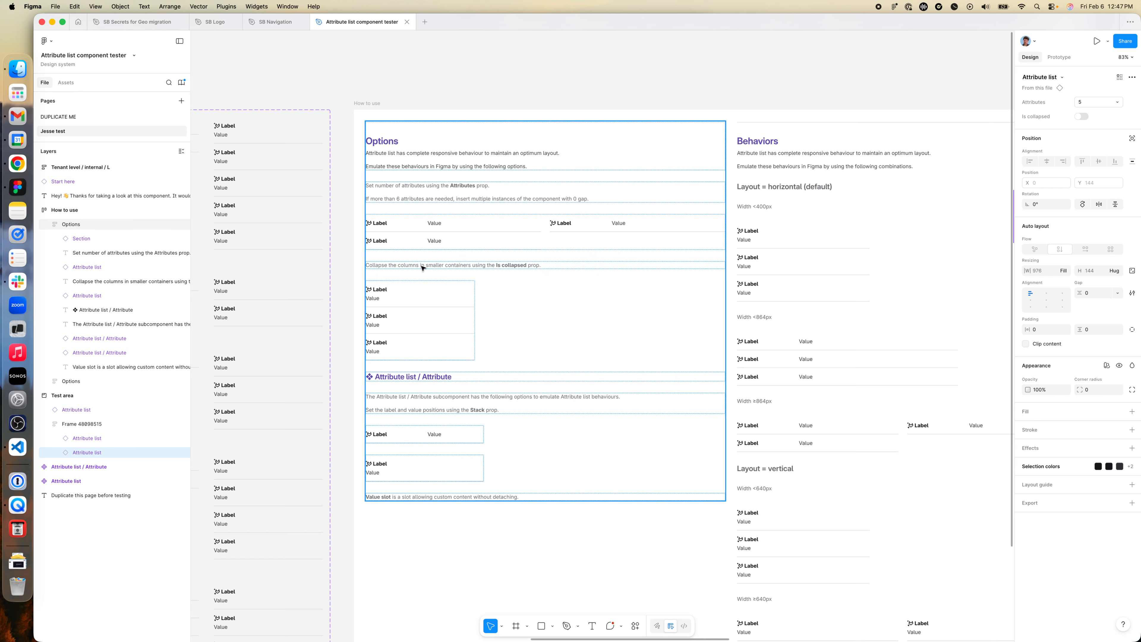
pyautogui.hscroll(15, 422, 268)
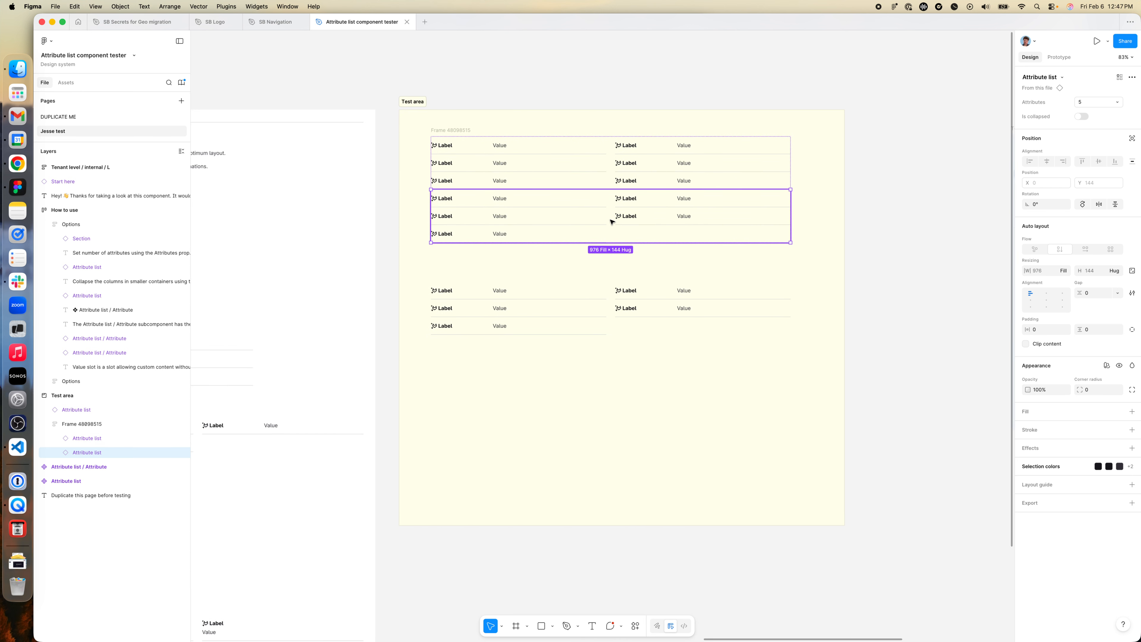
pyautogui.press('Delete')
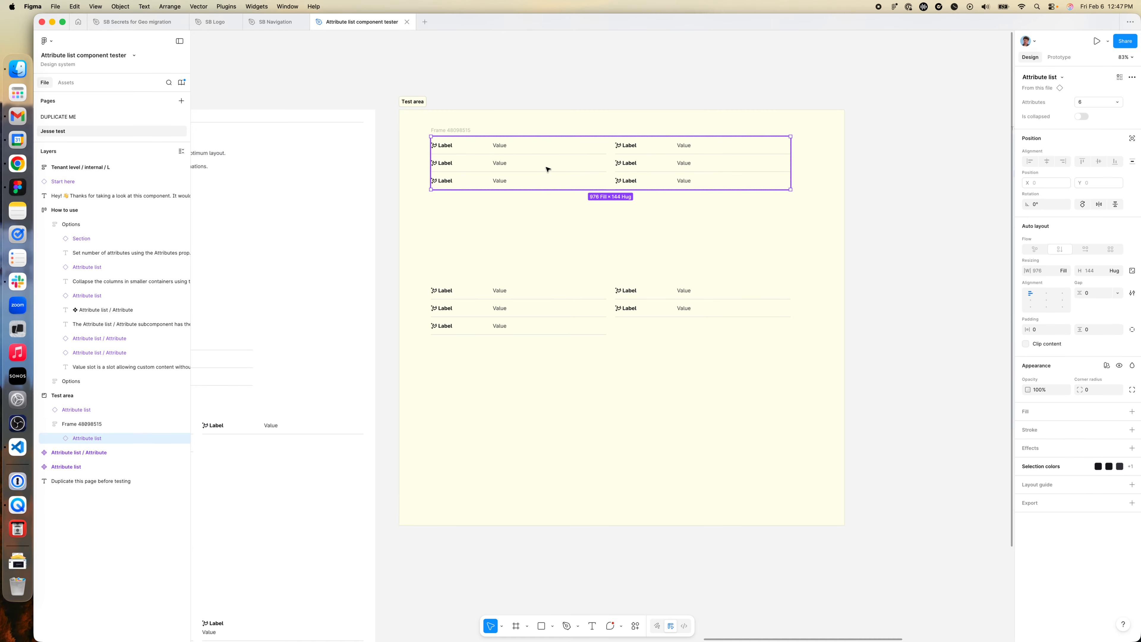
pyautogui.rightClick(443, 130)
pyautogui.click(476, 279)
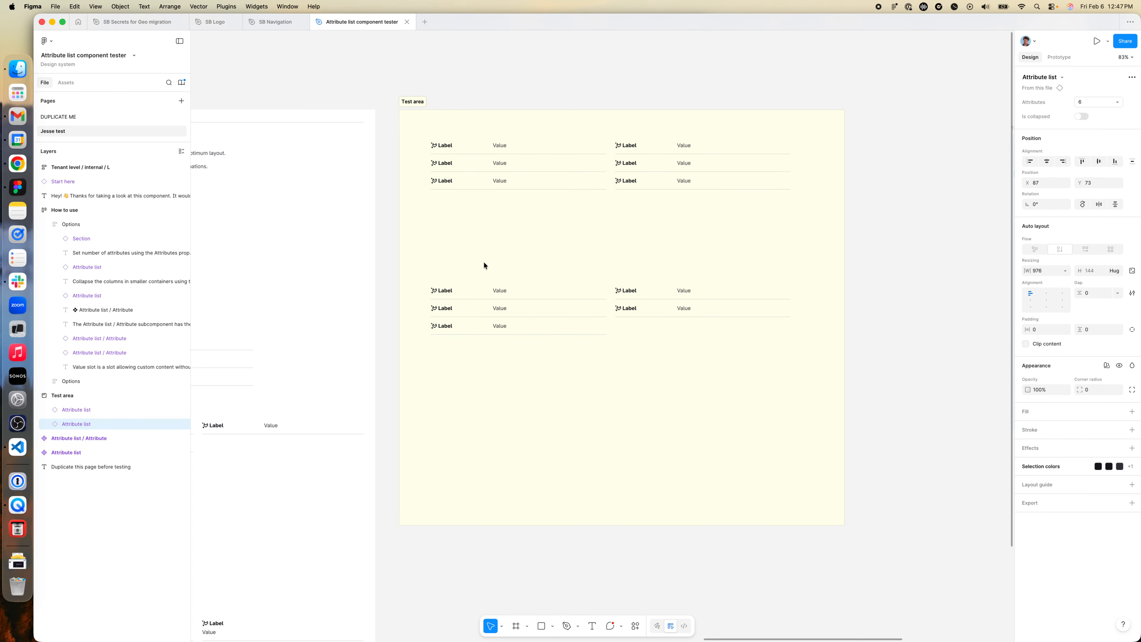
# - Turn on Is collapsed for the upper list and move the five-attribute list below it down to about X 80, Y 719
pyautogui.click(1085, 116)
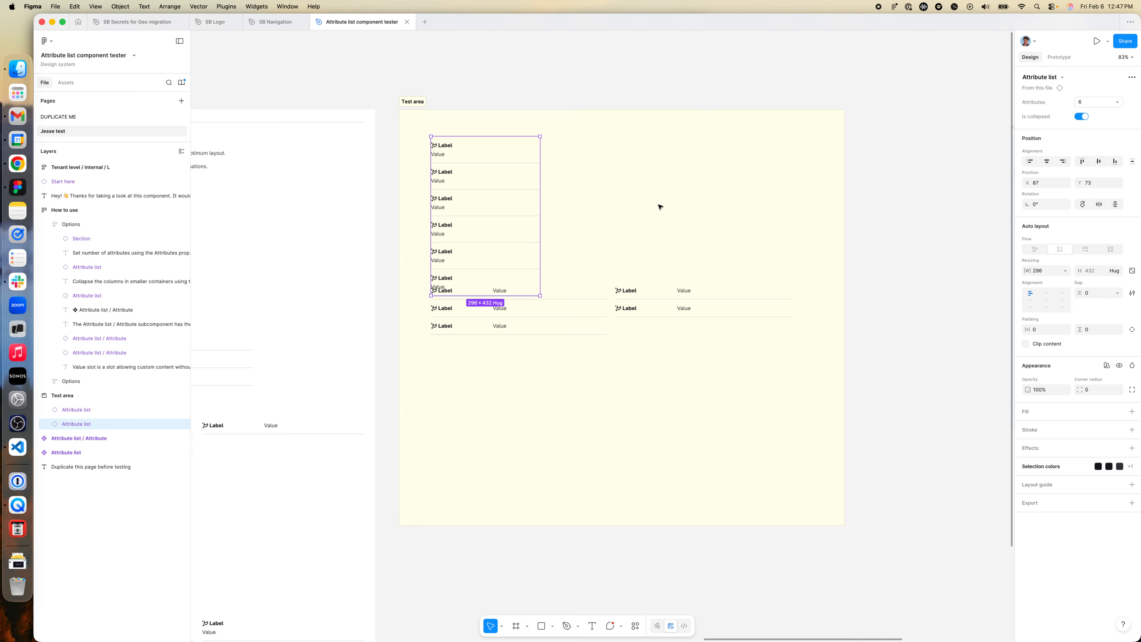
pyautogui.click(565, 305)
pyautogui.moveTo(565, 305); pyautogui.dragTo(566, 398)
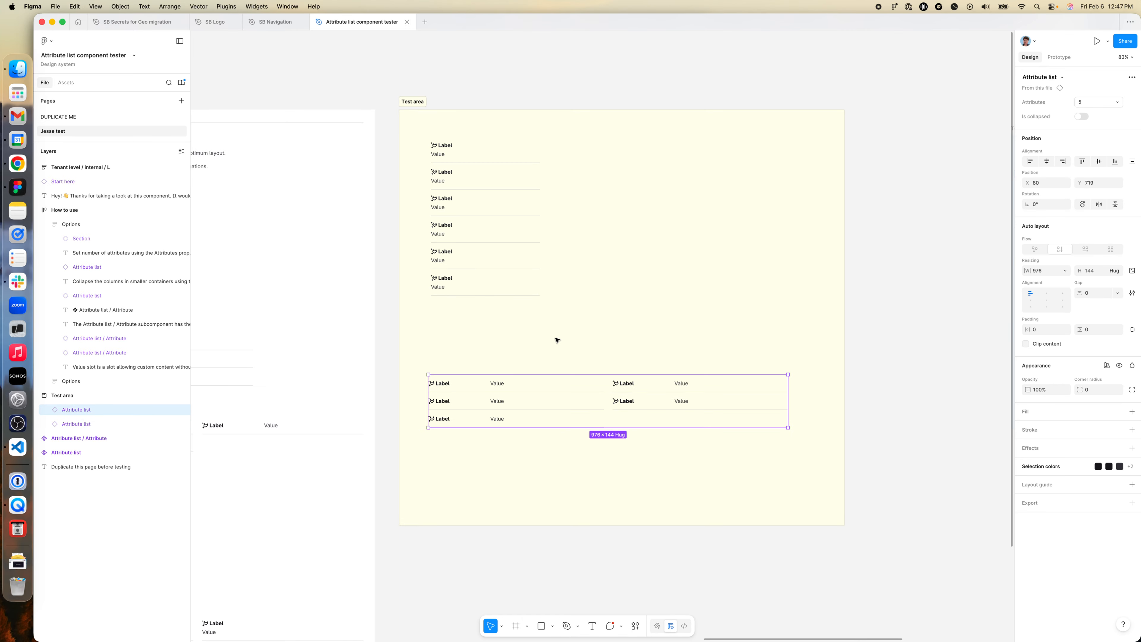
# - Turn off Is collapsed for the upper six-attribute list in the Test area
pyautogui.click(500, 234)
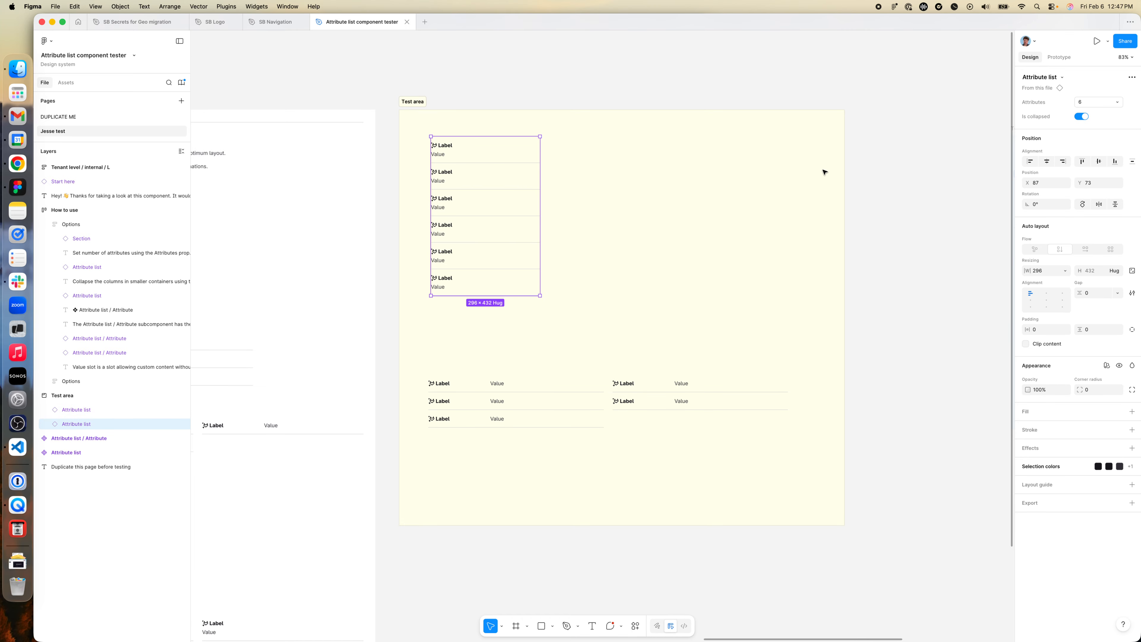
pyautogui.click(1081, 116)
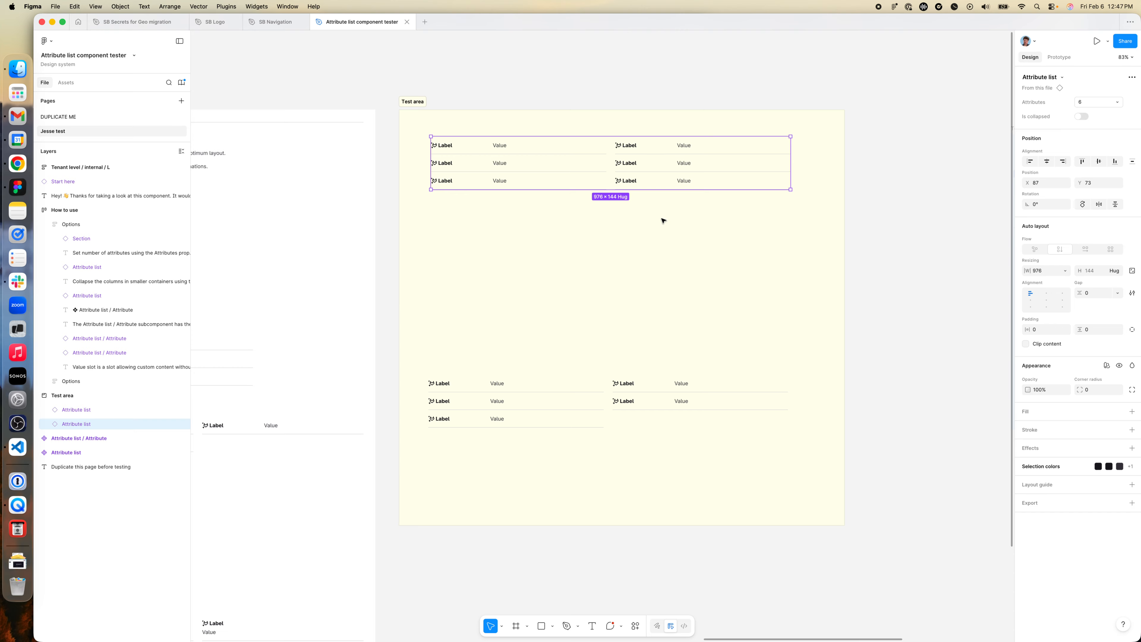
# - Try a collapsed duplicate of the upper list at about X 80, Y 304, and undo both the collapse and the duplication
pyautogui.moveTo(673, 168); pyautogui.dragTo(671, 252)
pyautogui.click(1081, 118)
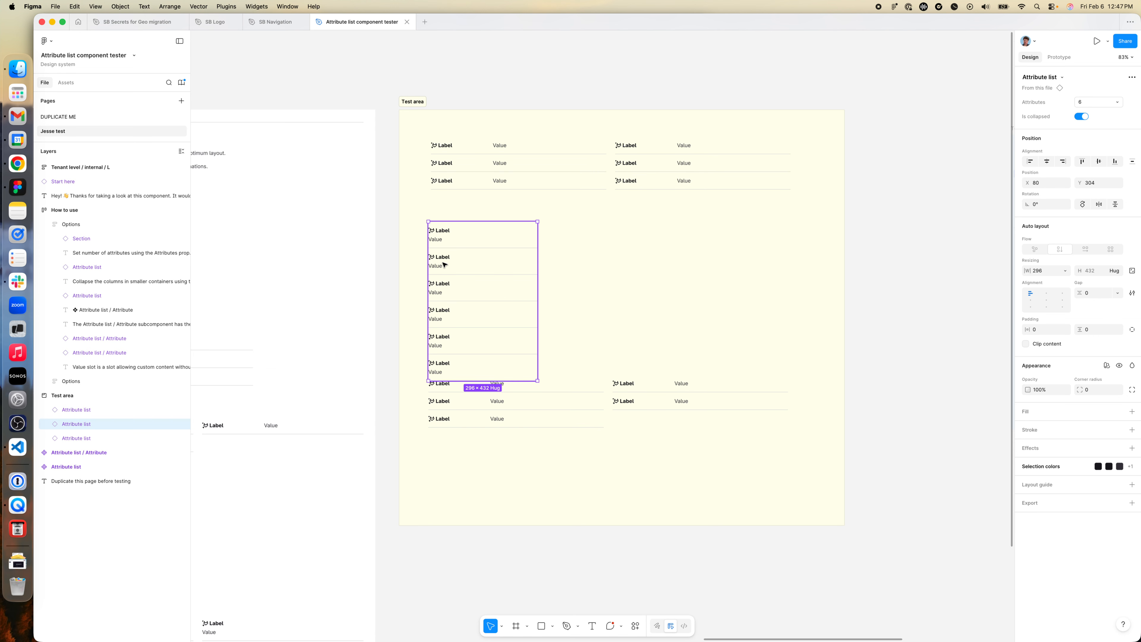
pyautogui.press('super+z')
pyautogui.press('super+z')
# - Read the Attribute list / Attribute subcomponent notes about the Stack prop in the How to use frame
pyautogui.hscroll(-15, 566, 265)
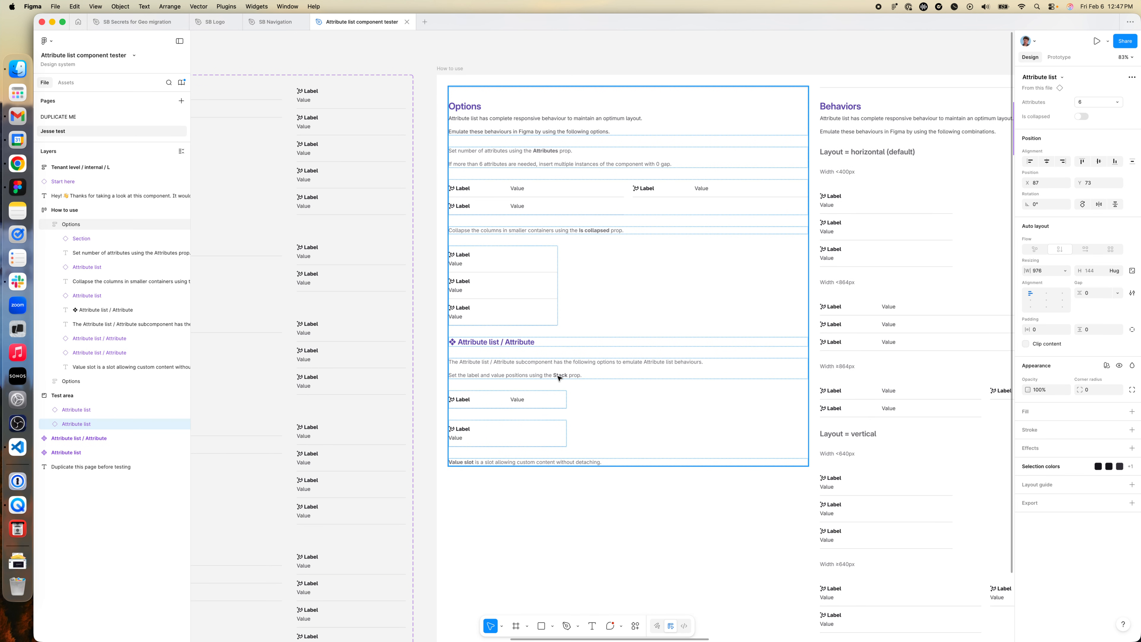
pyautogui.scroll(-2, 557, 377)
pyautogui.hscroll(3, 557, 378)
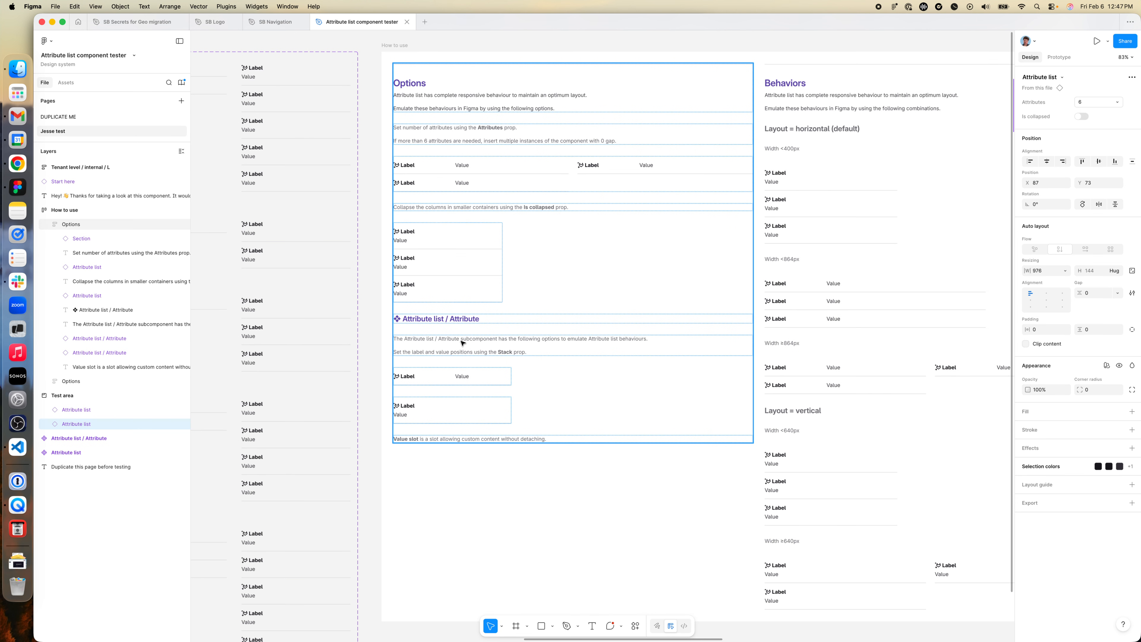
pyautogui.scroll(-1, 458, 344)
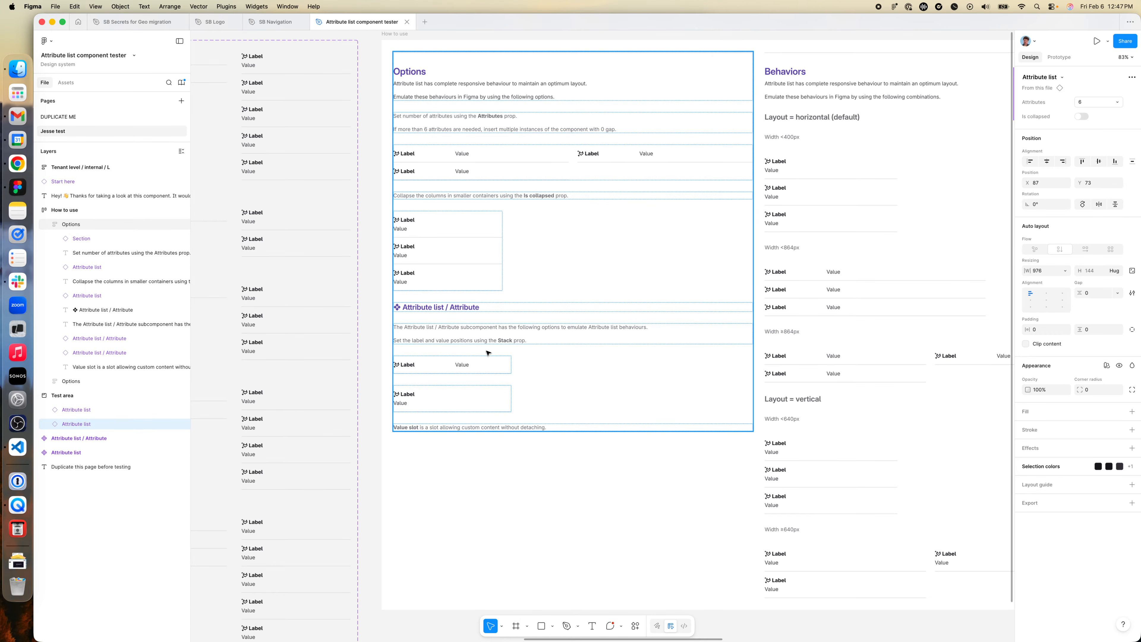
pyautogui.hscroll(20, 488, 352)
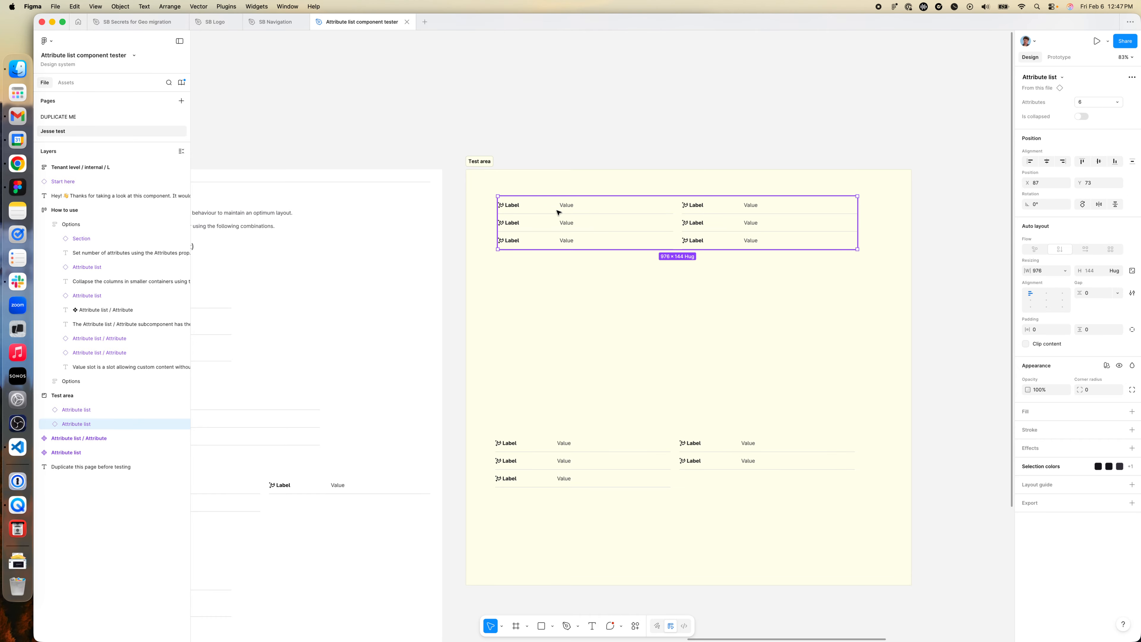
# - Try the Vertical Stack option on the first attribute of the upper list, and undo it
pyautogui.click(557, 212)
pyautogui.click(557, 212)
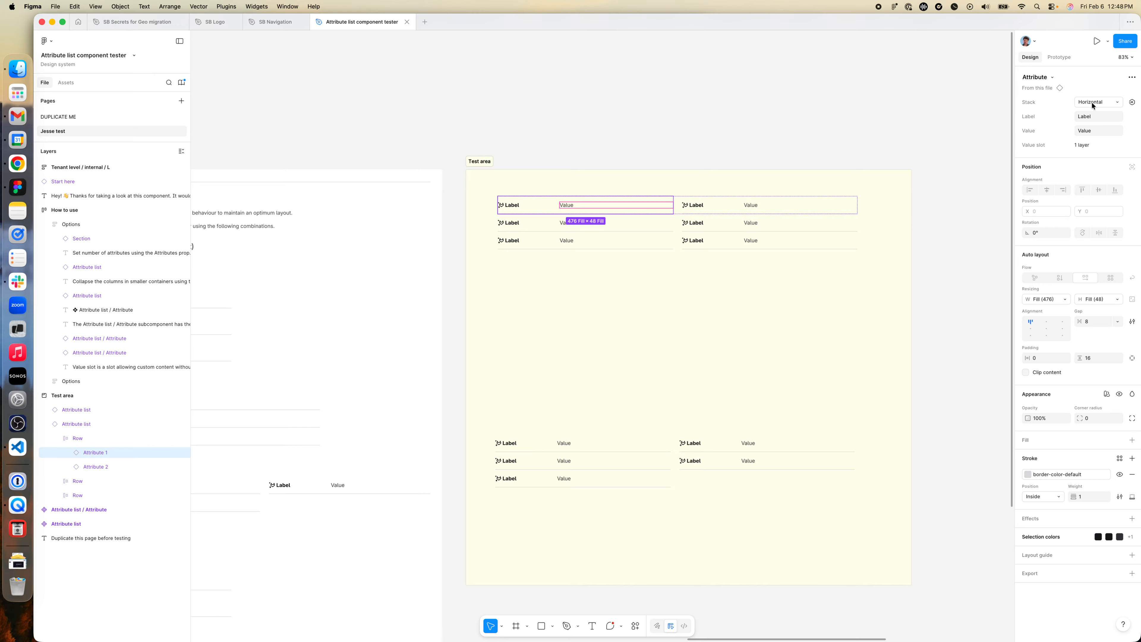
pyautogui.hscroll(-3, 594, 273)
pyautogui.hscroll(-10, 595, 273)
pyautogui.scroll(-5, 575, 286)
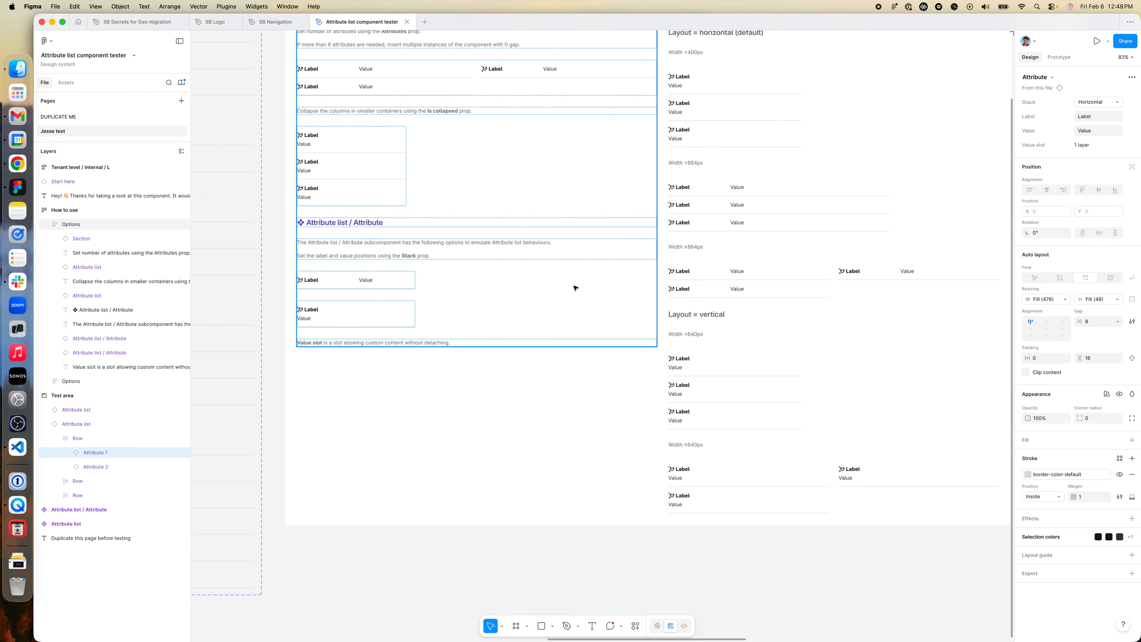
pyautogui.scroll(2, 373, 332)
pyautogui.hscroll(10, 978, 173)
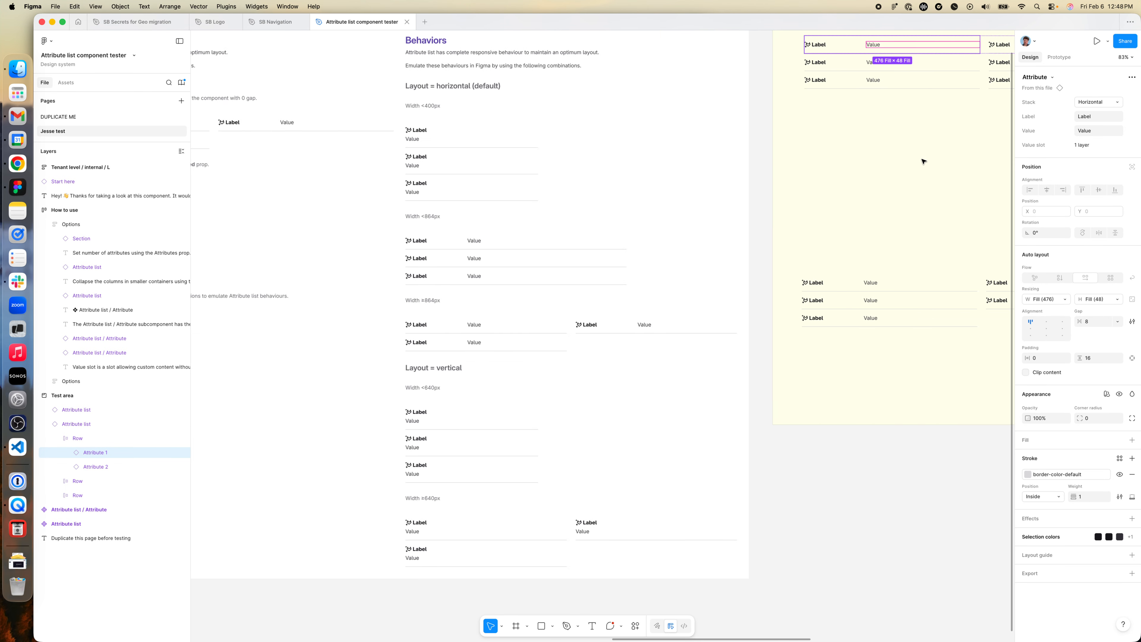
pyautogui.scroll(5, 922, 160)
pyautogui.click(1097, 102)
pyautogui.click(1096, 114)
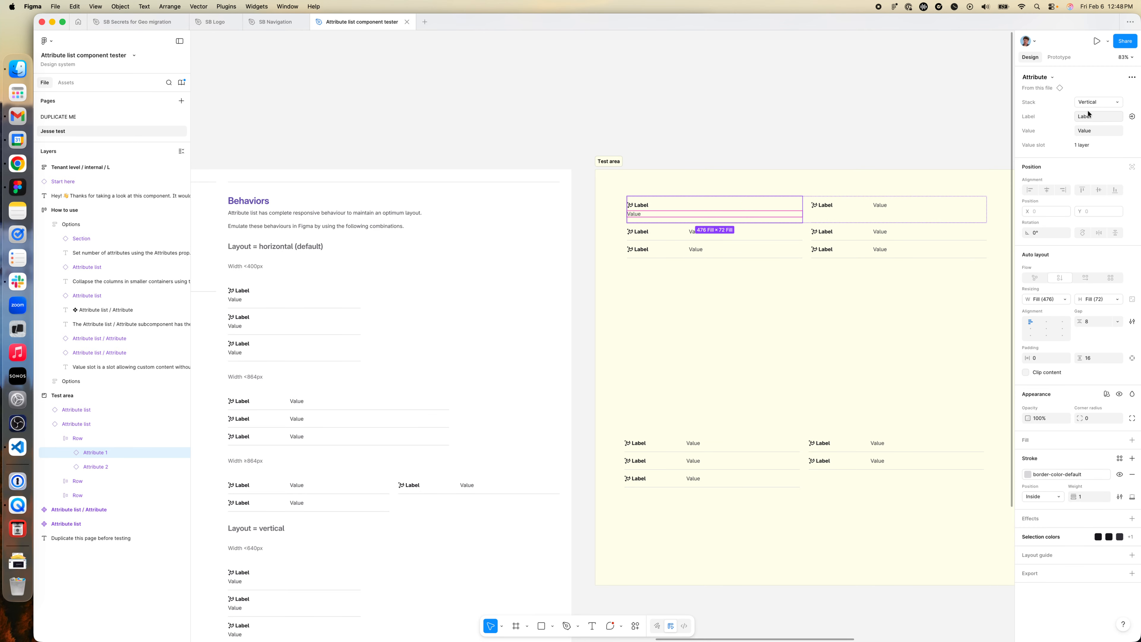
pyautogui.click(732, 281)
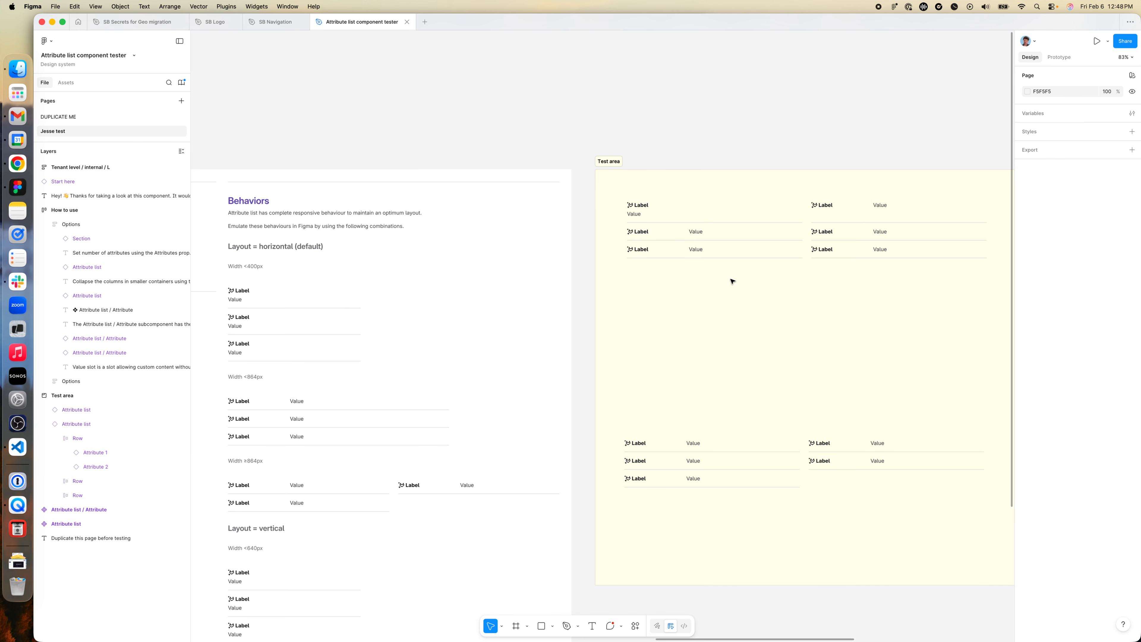
pyautogui.press('super+z')
pyautogui.press('super+z')
# - Set the upper list's first attribute to the label "key" and the value "test"
pyautogui.hscroll(-5, 685, 230)
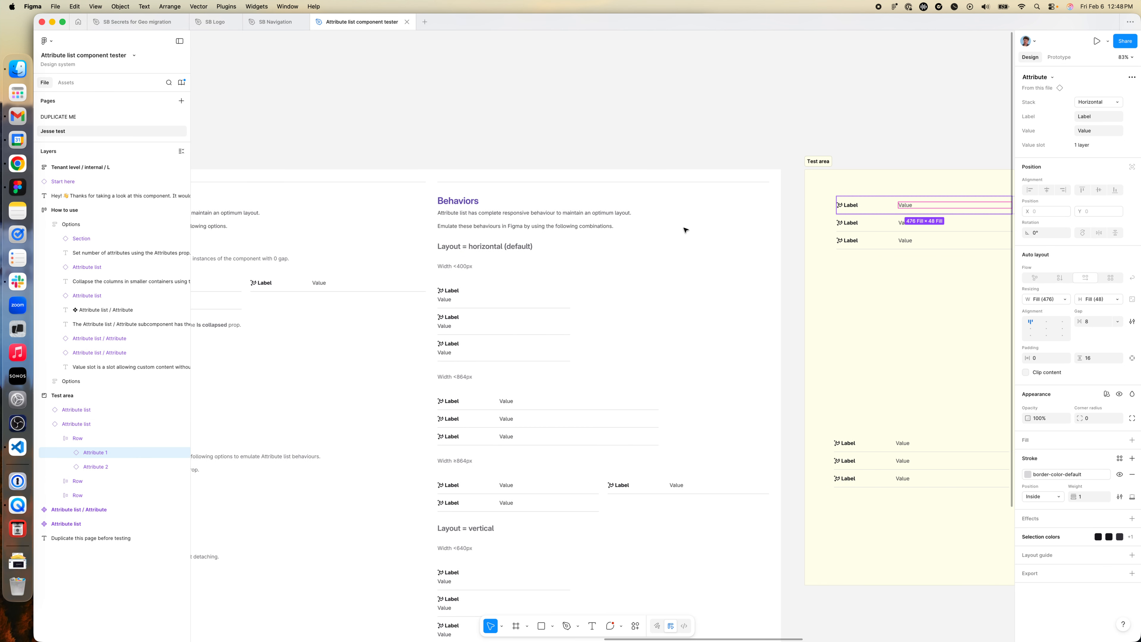
pyautogui.hscroll(-5, 685, 230)
pyautogui.scroll(-2, 683, 229)
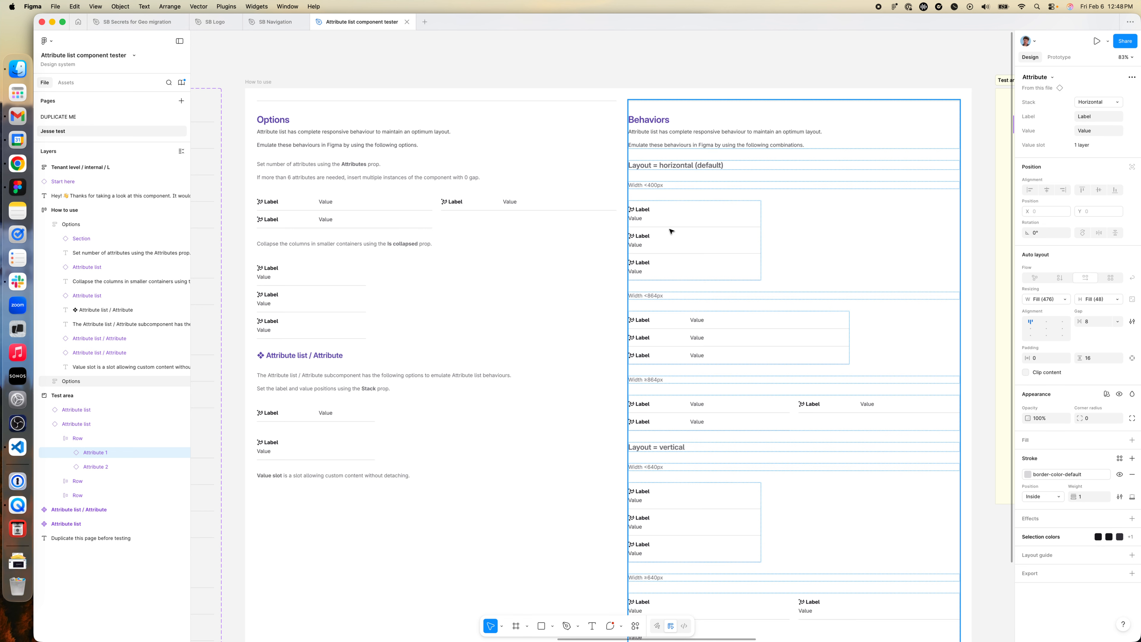
pyautogui.hscroll(15, 669, 230)
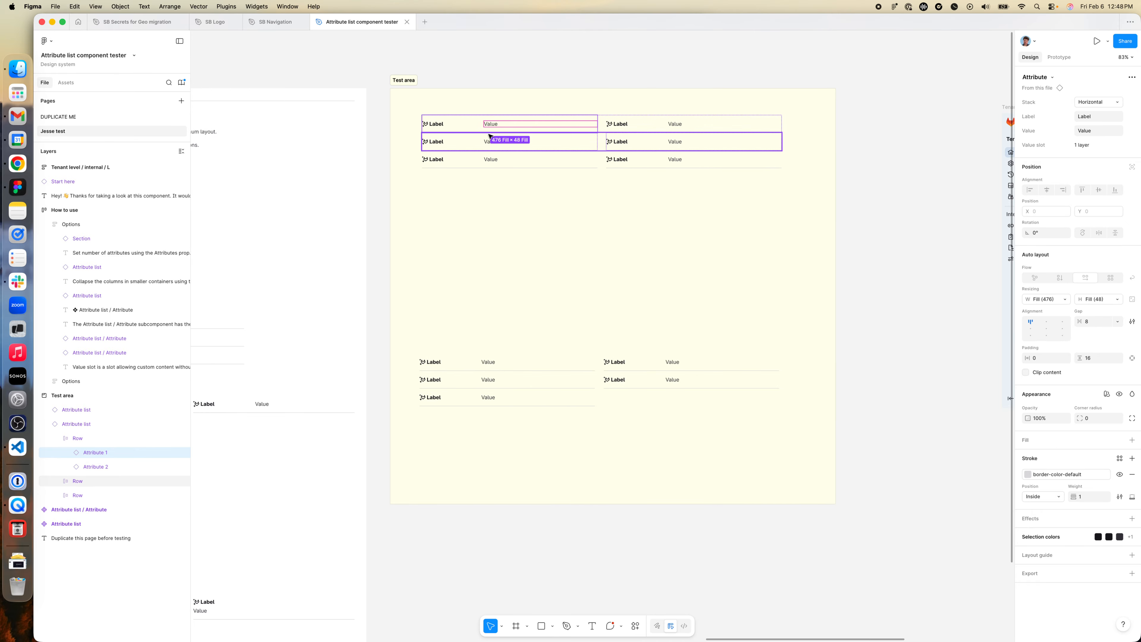
pyautogui.scroll(5, 483, 126)
pyautogui.scroll(3, 503, 177)
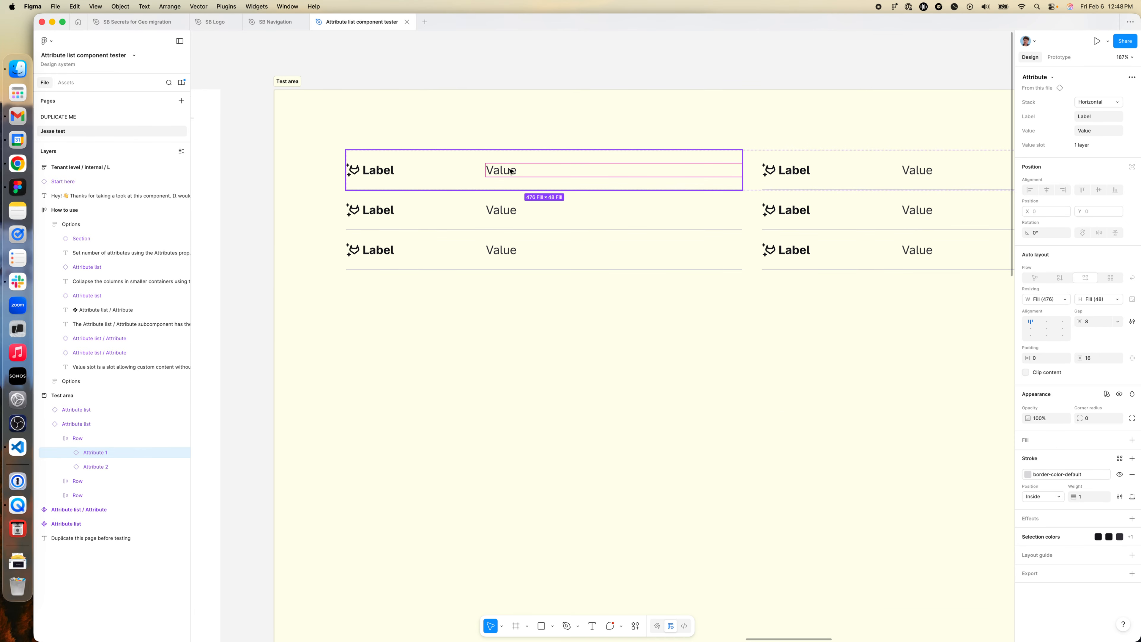
pyautogui.click(519, 184)
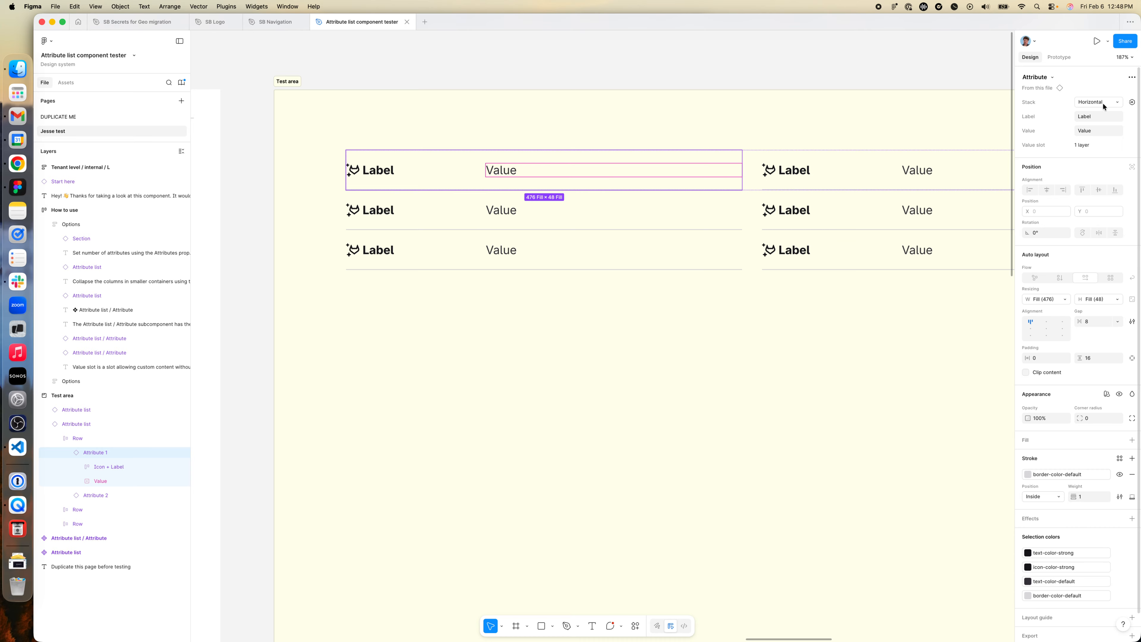
pyautogui.click(1092, 130)
pyautogui.write('test')
pyautogui.click(1096, 114)
pyautogui.press('Tab')
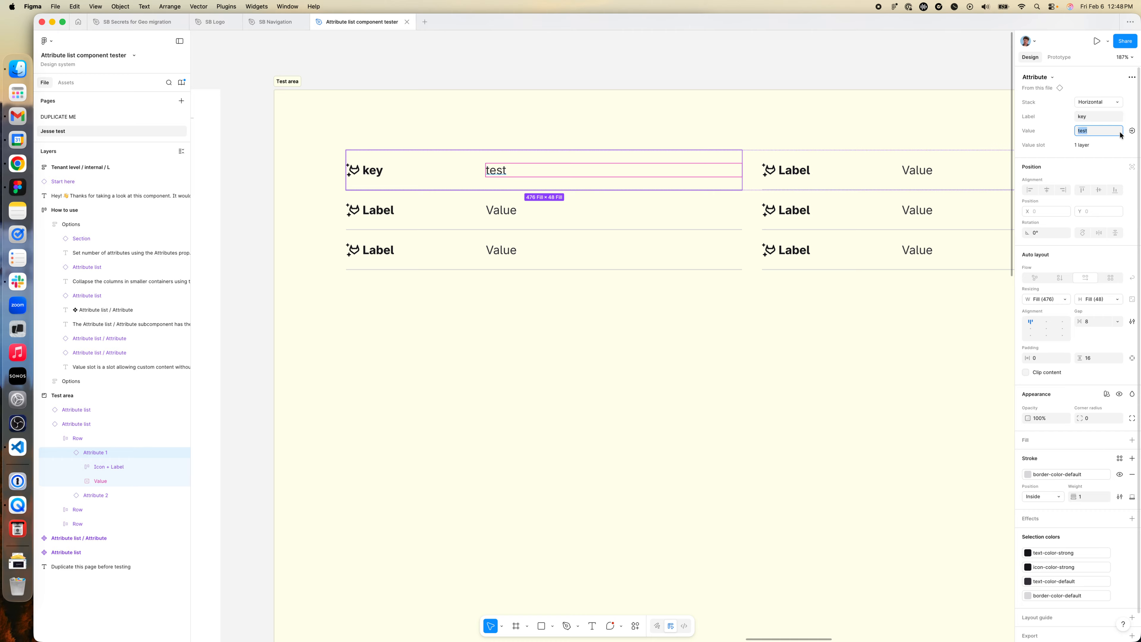
# - Read the Value slot note in the How to use frame and inspect the first attribute's Value slot and its text layer
pyautogui.scroll(-5, 627, 223)
pyautogui.hscroll(-10, 568, 255)
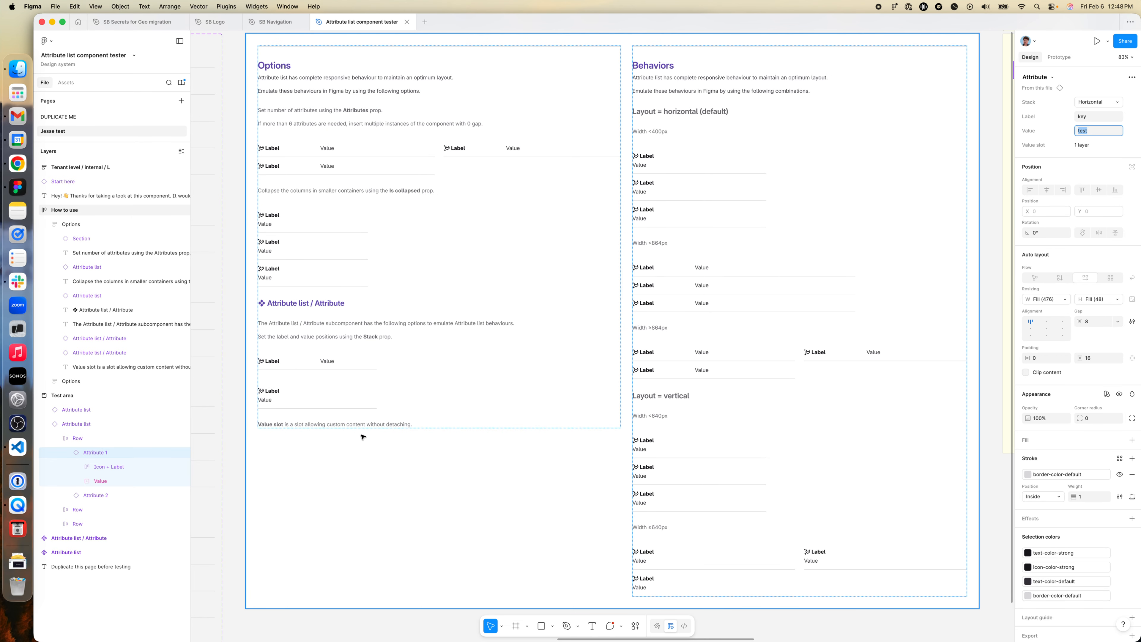
pyautogui.hscroll(15, 443, 414)
pyautogui.scroll(4, 441, 413)
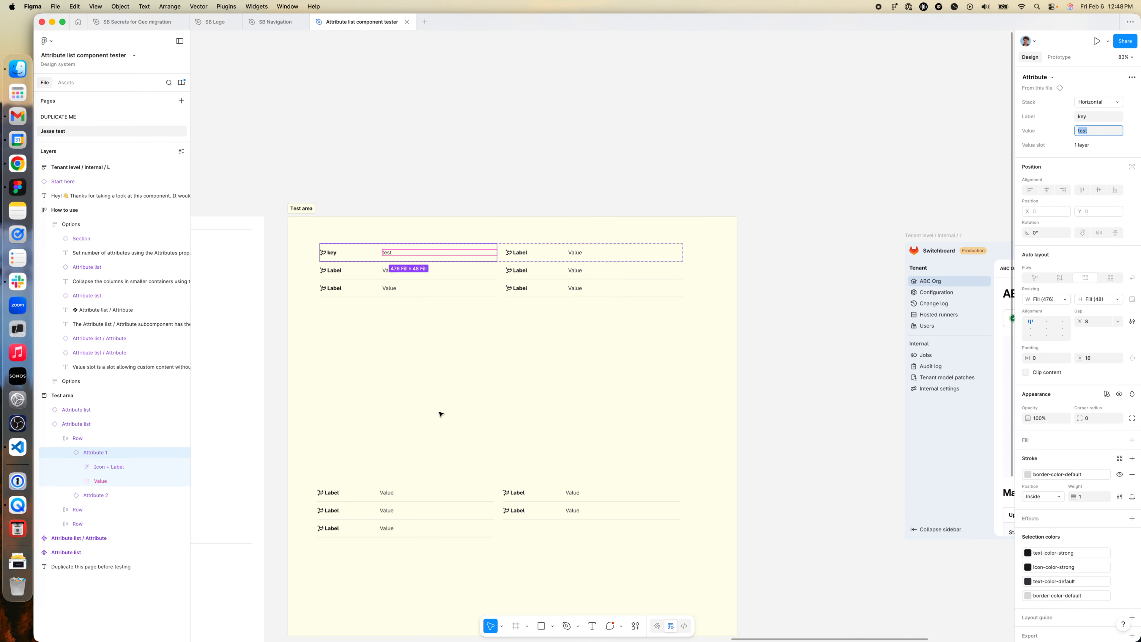
pyautogui.scroll(5, 362, 243)
pyautogui.scroll(2, 433, 252)
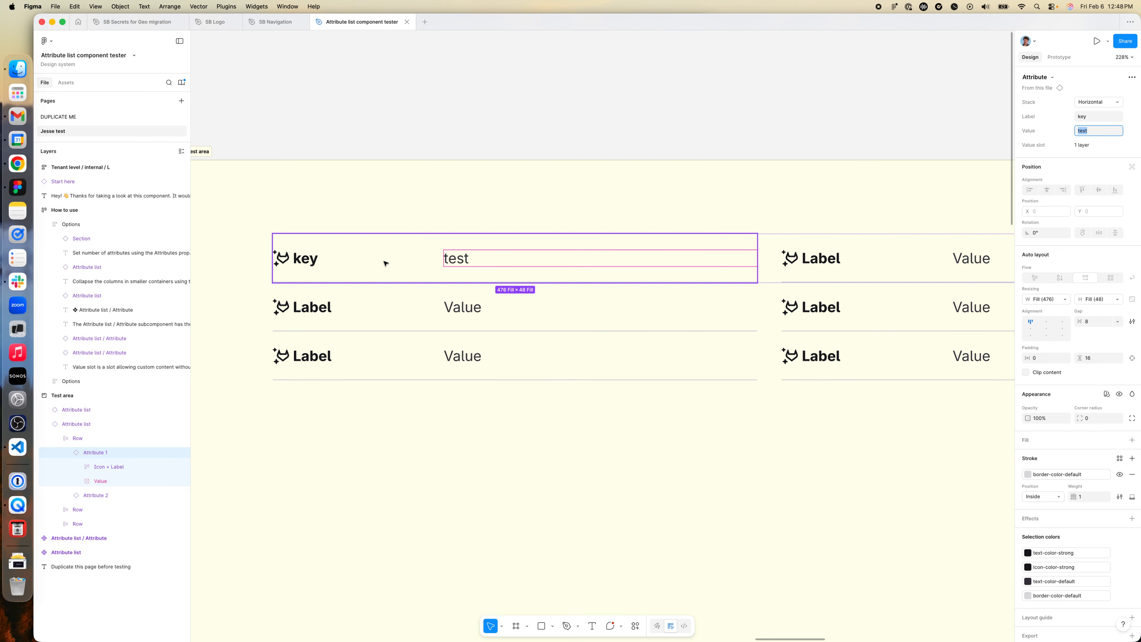
pyautogui.click(99, 481)
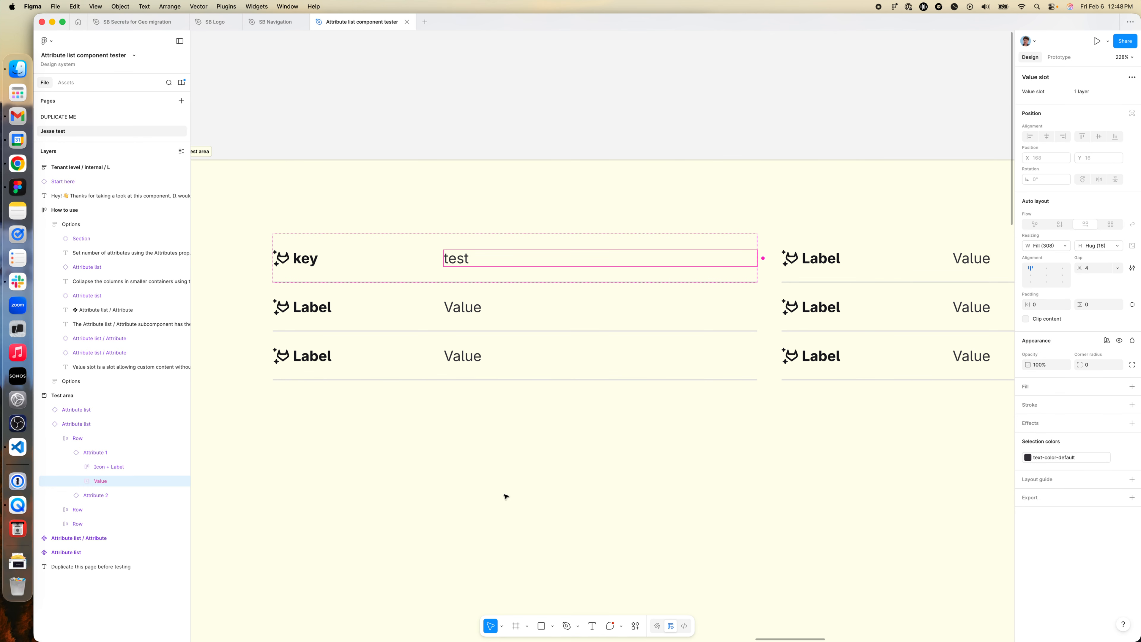
pyautogui.click(465, 262)
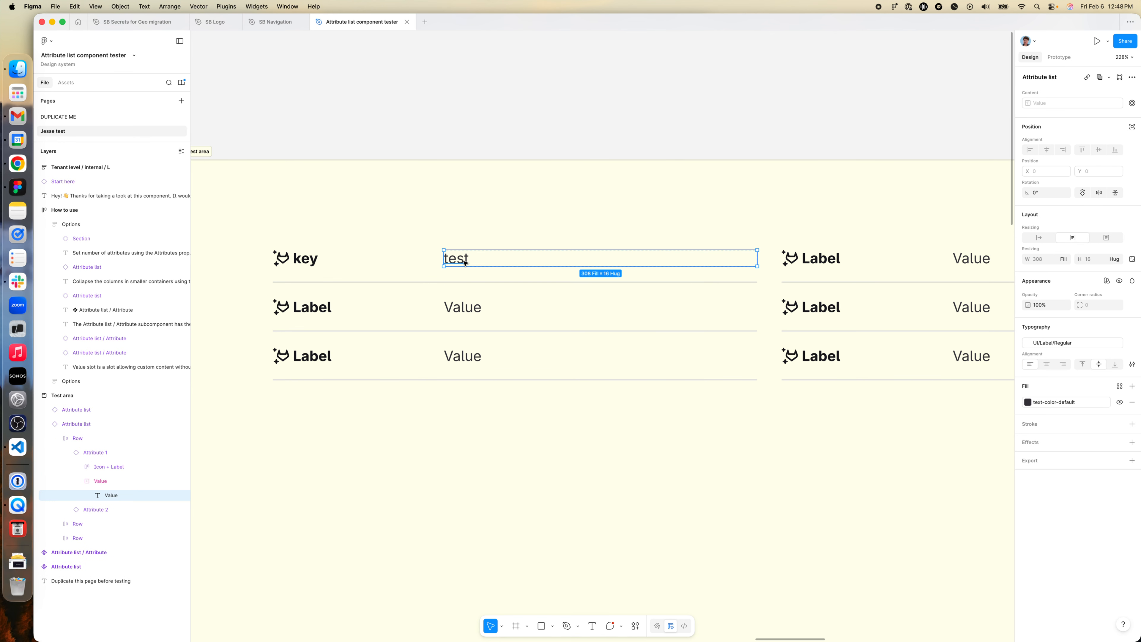
# - Add a Badge instance from the Component library to the first attribute's Value slot
pyautogui.click(103, 481)
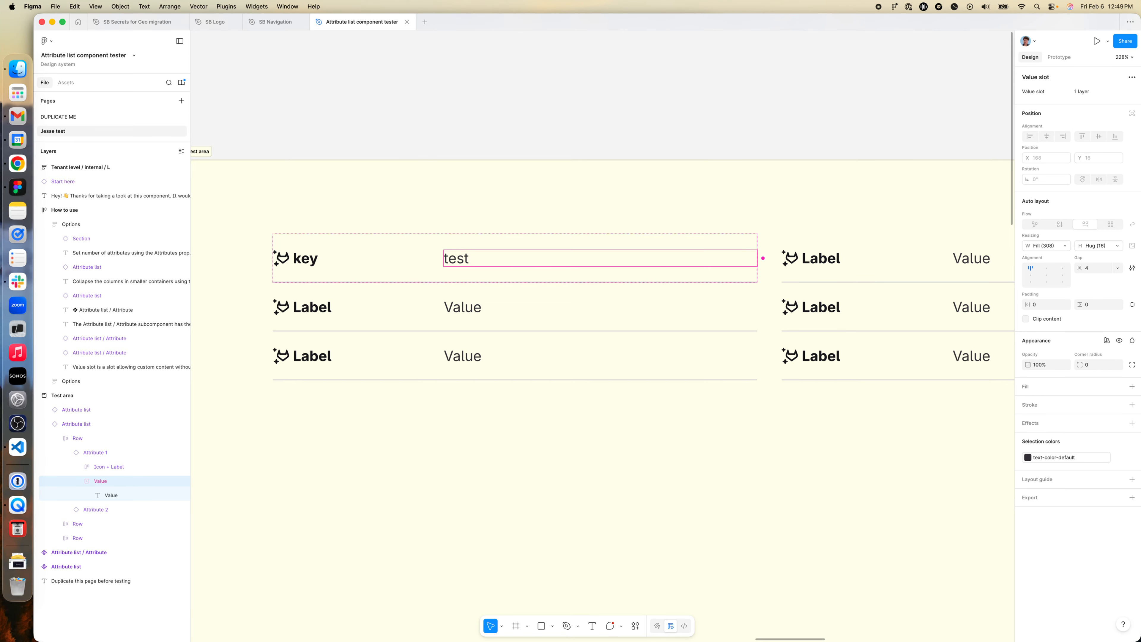
pyautogui.click(1131, 92)
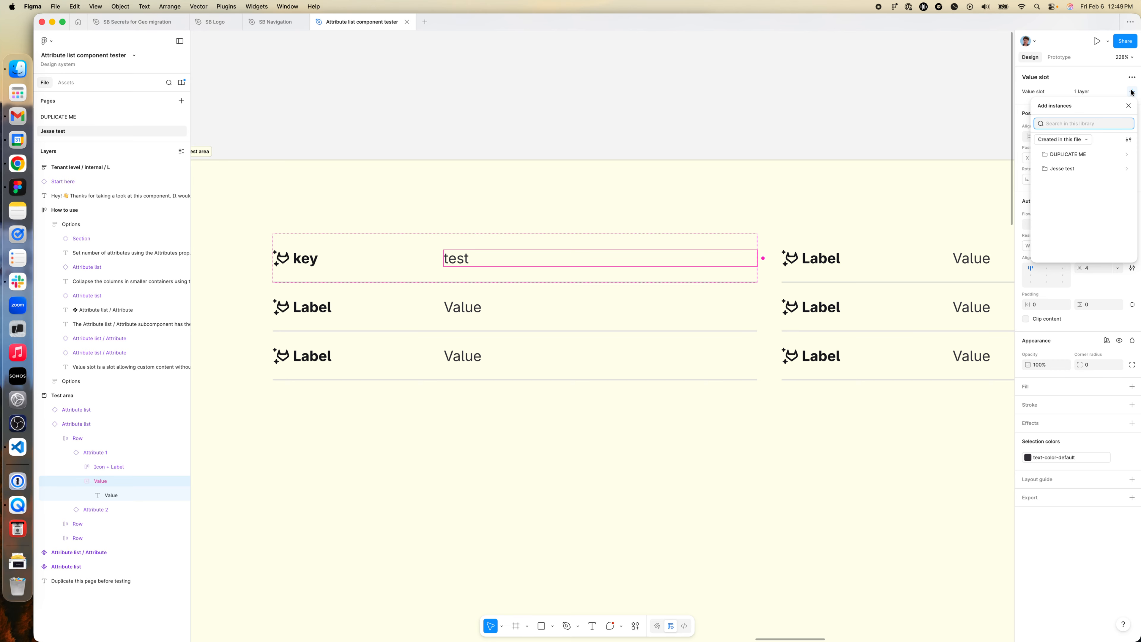
pyautogui.write('badge')
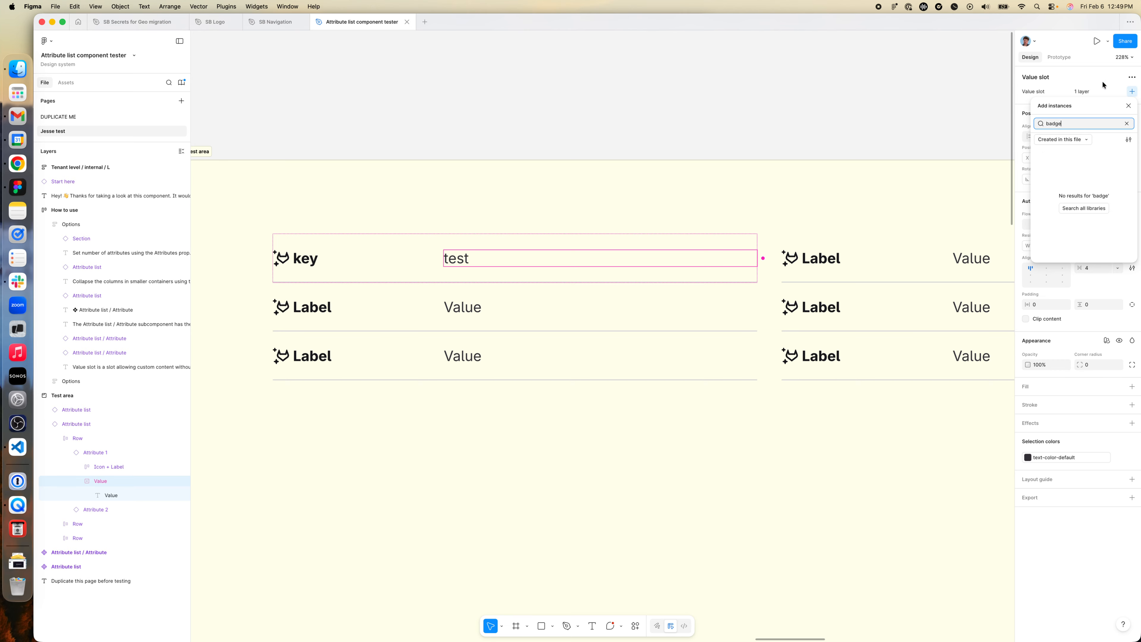
pyautogui.click(1087, 140)
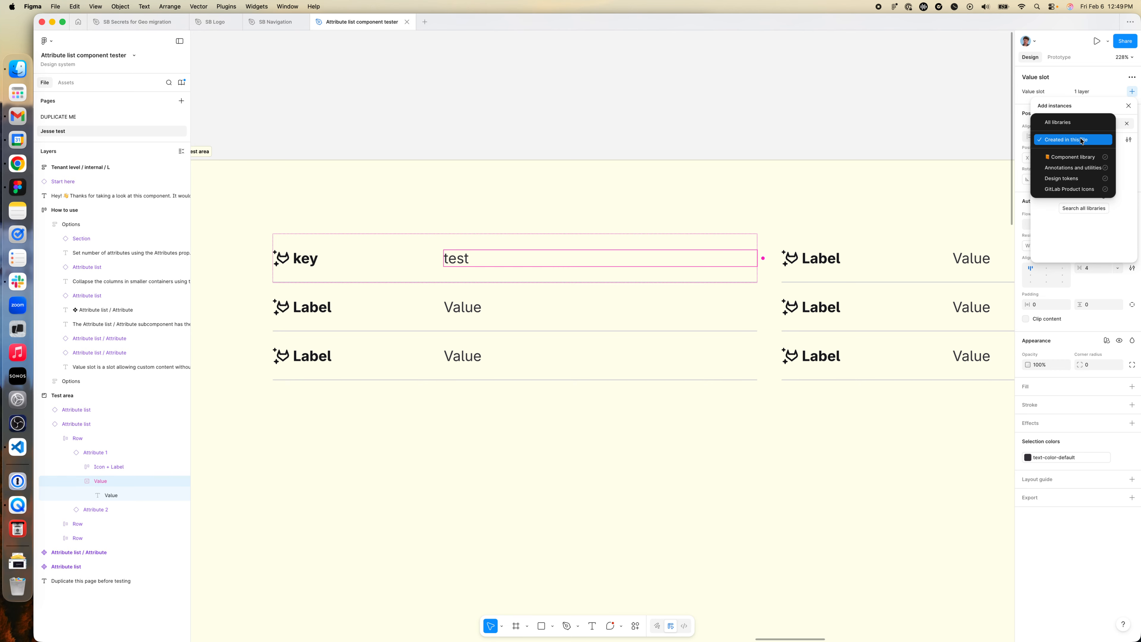
pyautogui.click(1079, 157)
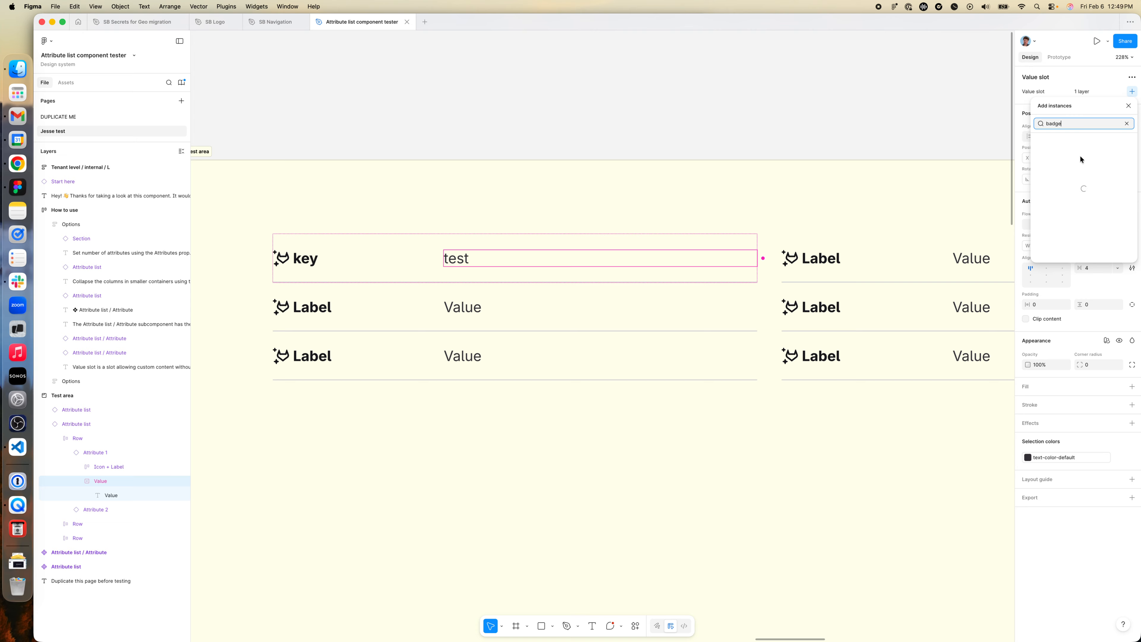
pyautogui.click(1078, 158)
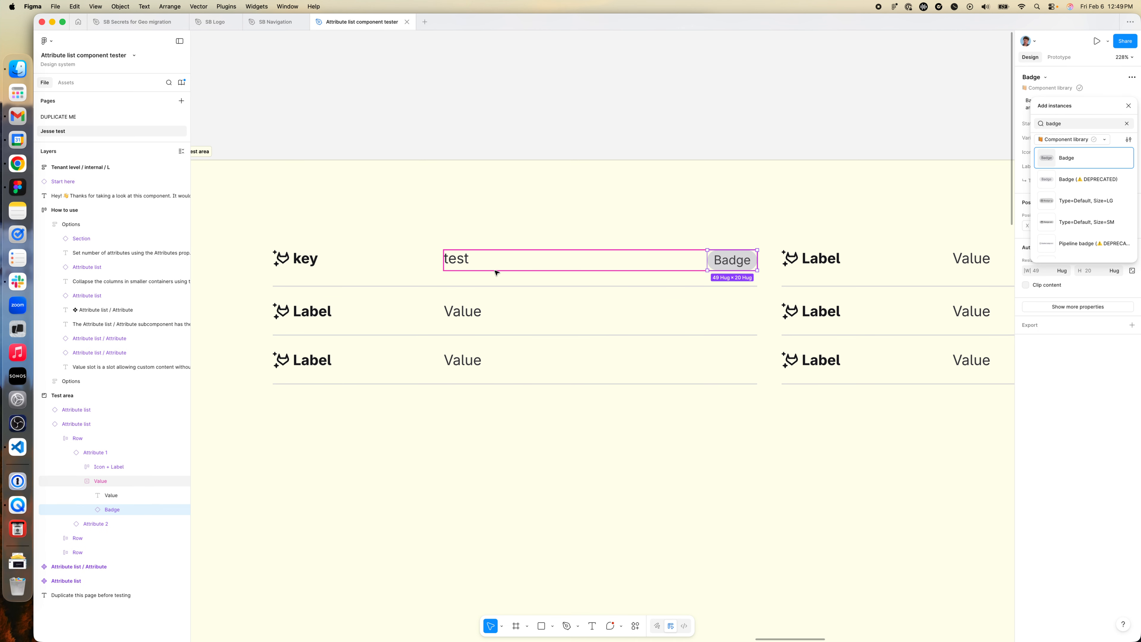
# - Set the width of the "test" text layer in the first attribute's Value slot to hug its contents
pyautogui.click(115, 497)
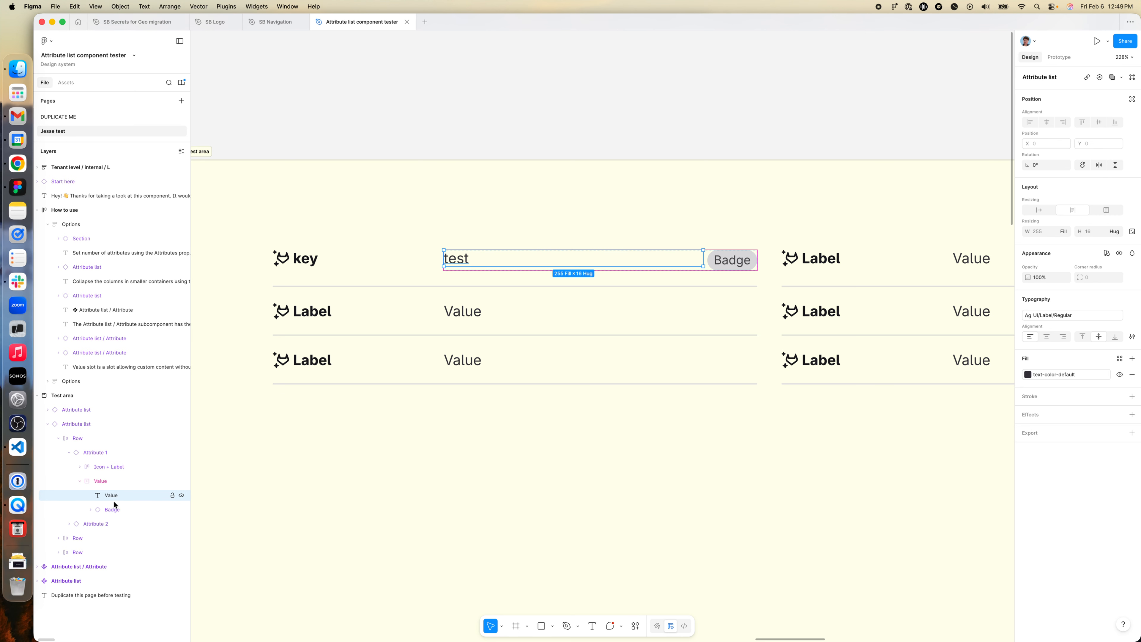
pyautogui.click(107, 481)
pyautogui.click(381, 269)
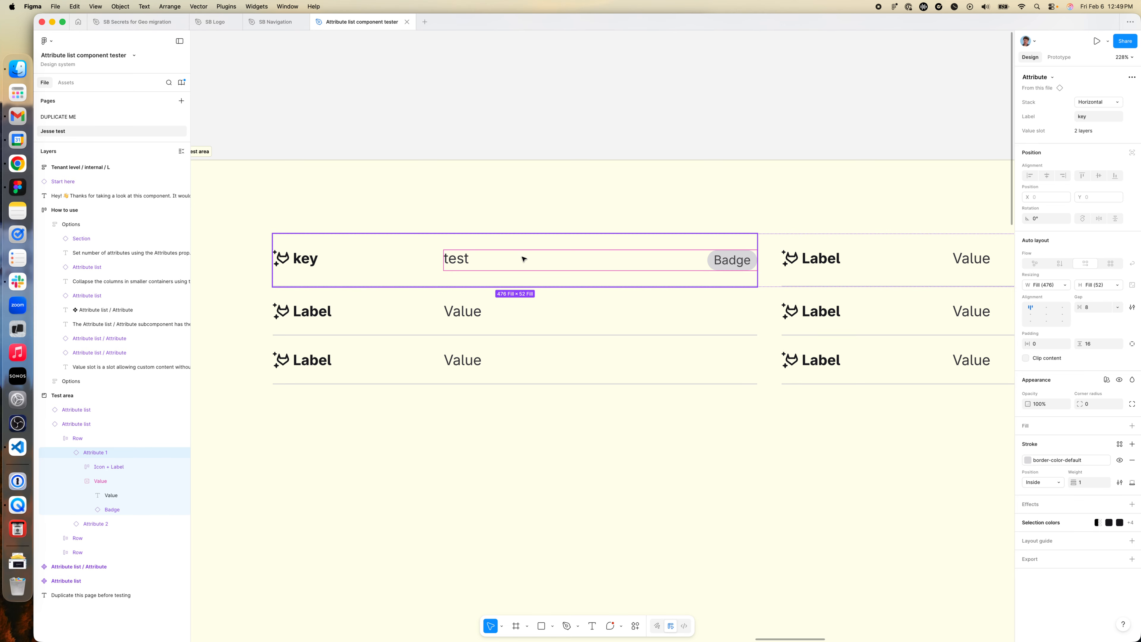
pyautogui.doubleClick(459, 259)
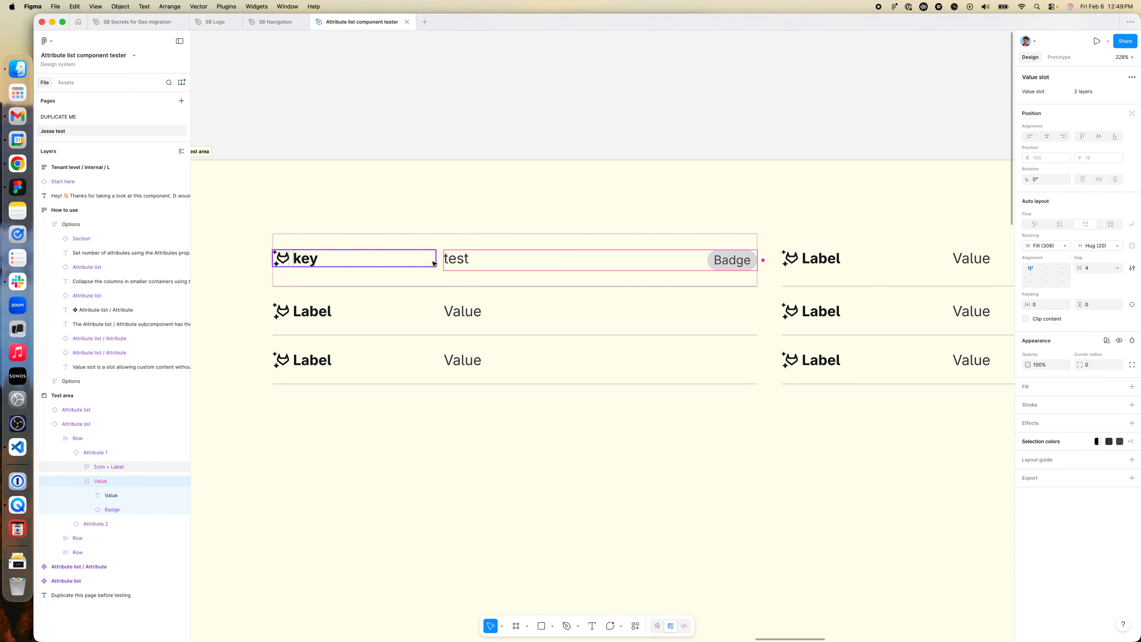
pyautogui.doubleClick(467, 258)
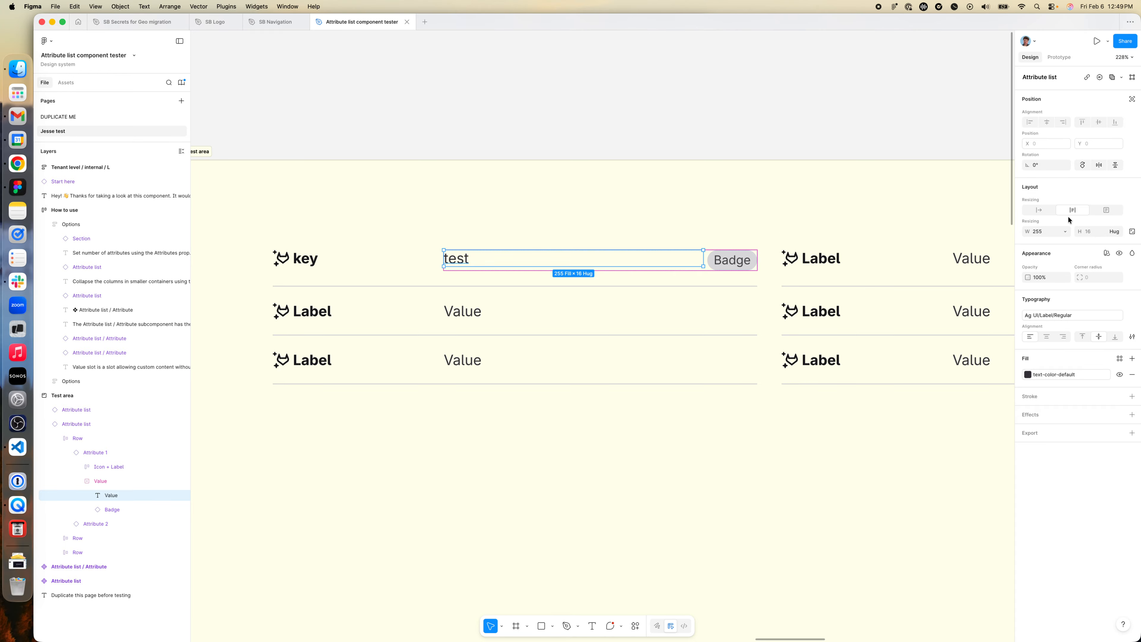
pyautogui.click(1062, 231)
pyautogui.click(1050, 221)
# - Align the contents of the first attribute's Value slot to the left and vertically centered
pyautogui.click(637, 259)
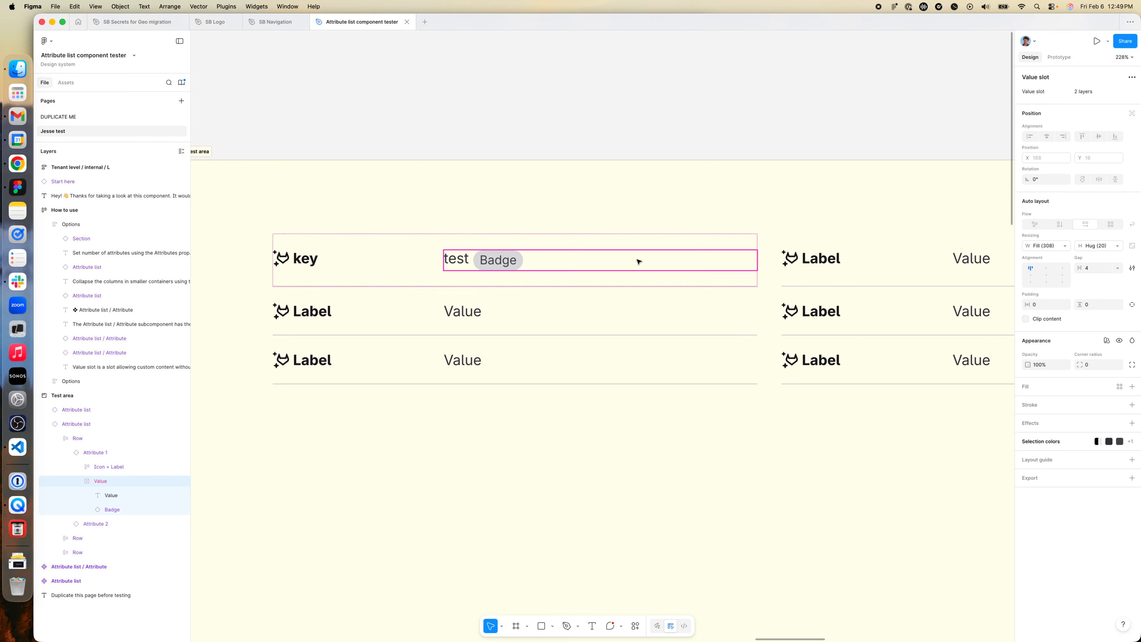
pyautogui.click(1030, 276)
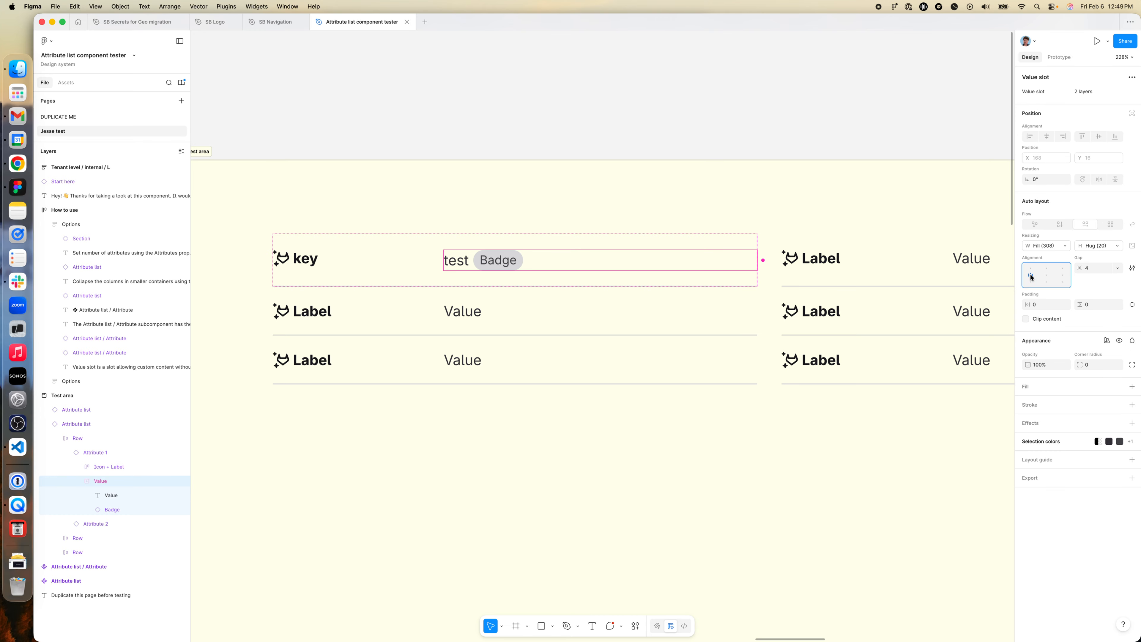
pyautogui.click(456, 260)
# - Change the badge text in the first attribute to "asdfasdf" and select the Value slot containing it
pyautogui.click(491, 262)
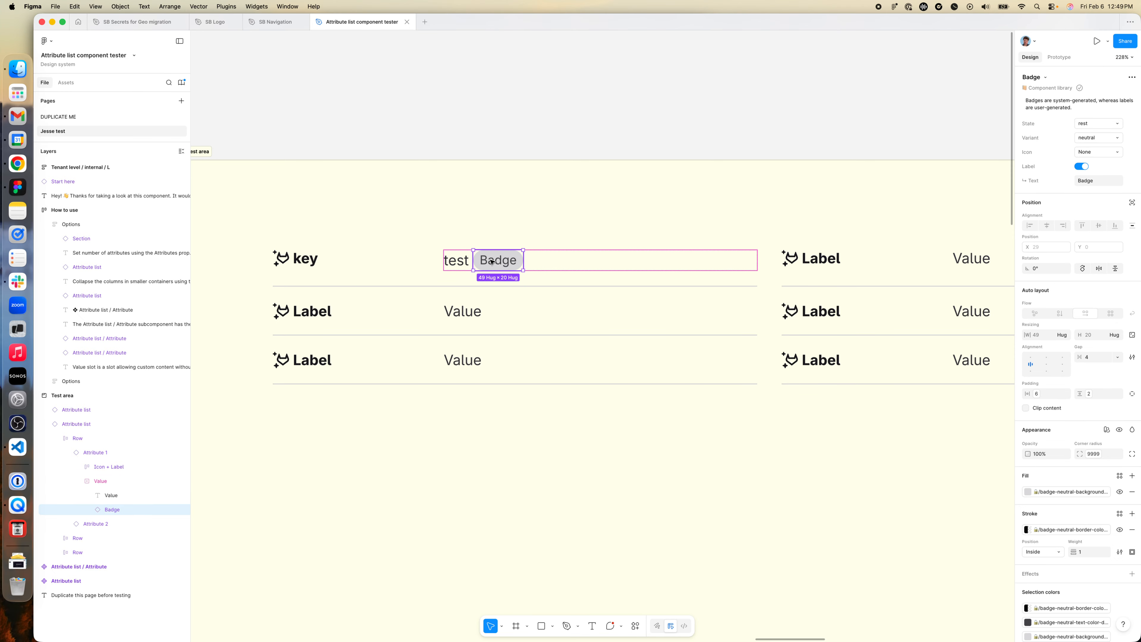
pyautogui.doubleClick(491, 262)
pyautogui.write('asdfasdf')
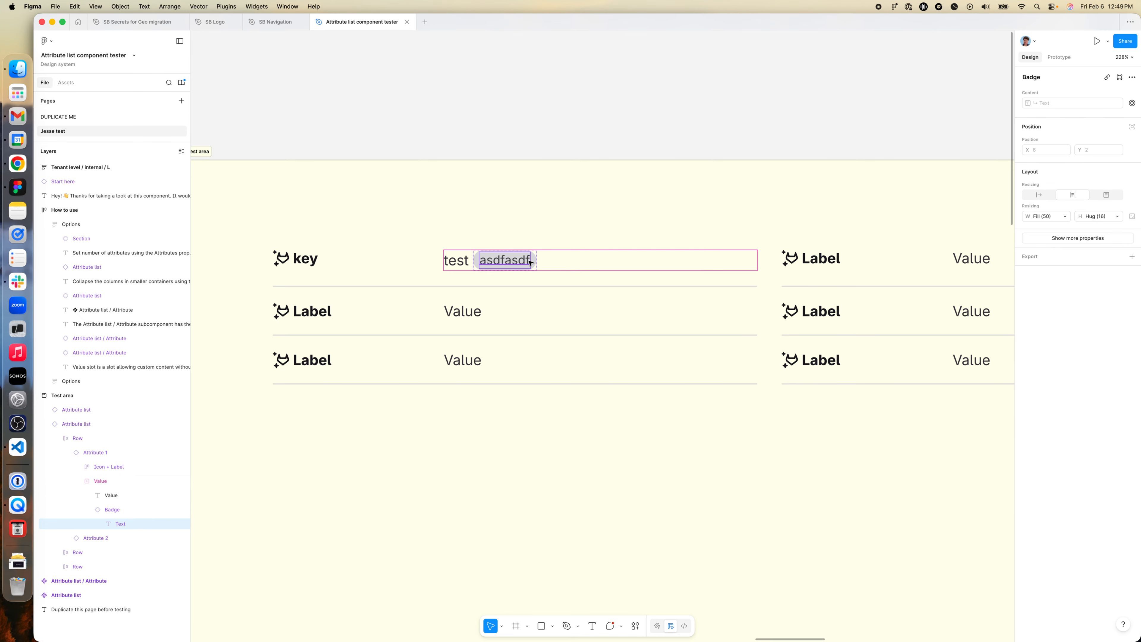
pyautogui.click(535, 263)
pyautogui.click(116, 482)
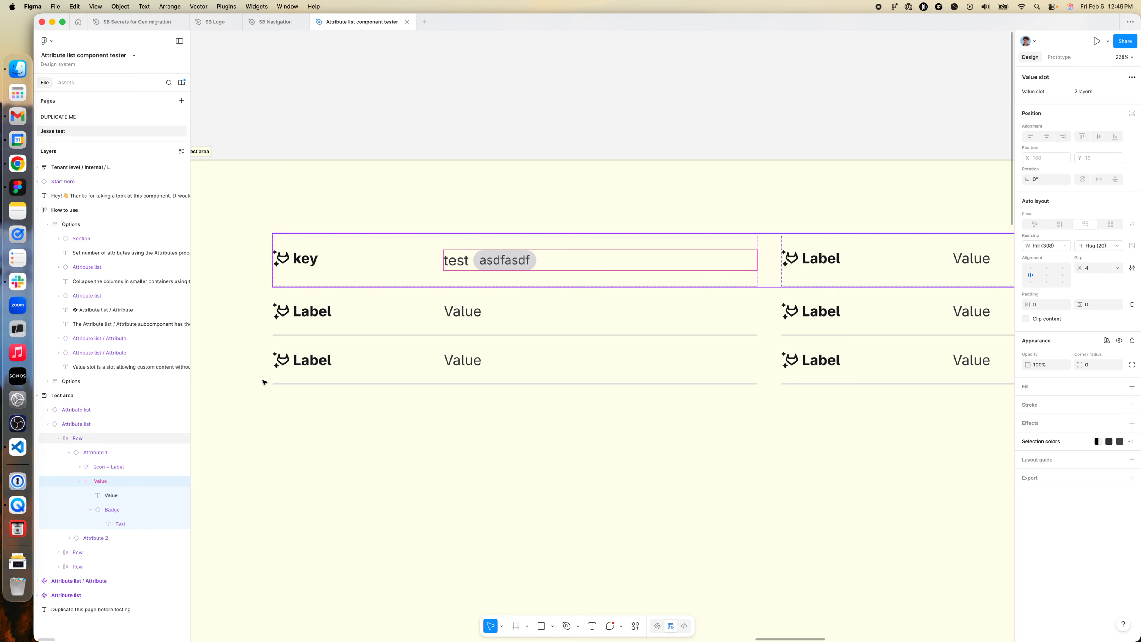
# - Replace the "test" value text in the first attribute with "asdfasdfasdf asdasd fasdf asdf asdfa sdfasdf"
pyautogui.click(112, 491)
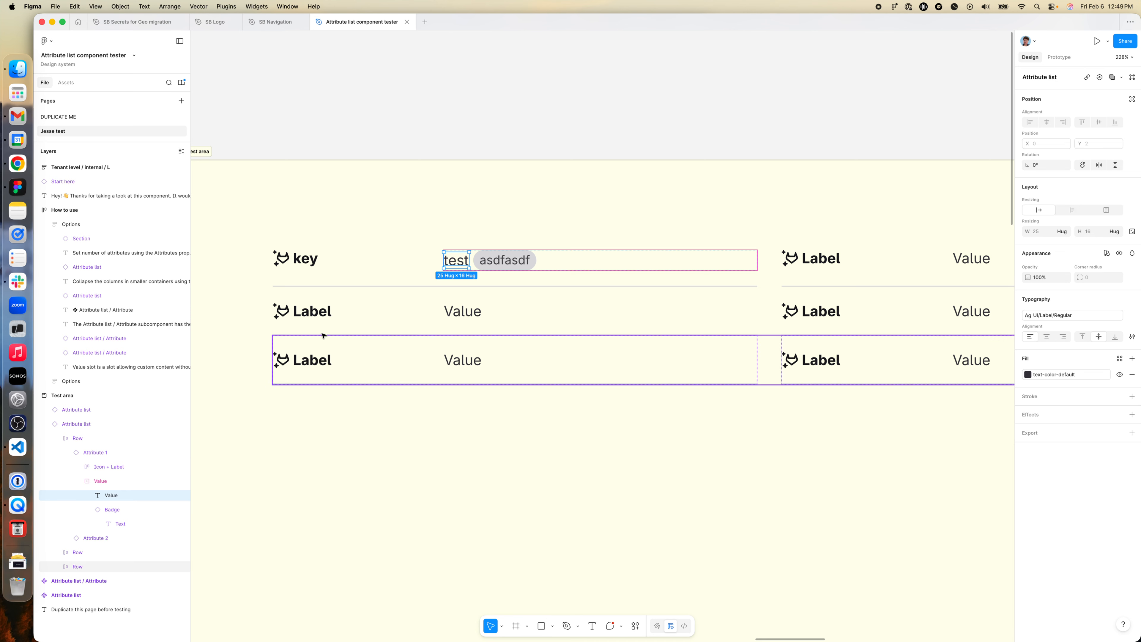
pyautogui.click(561, 264)
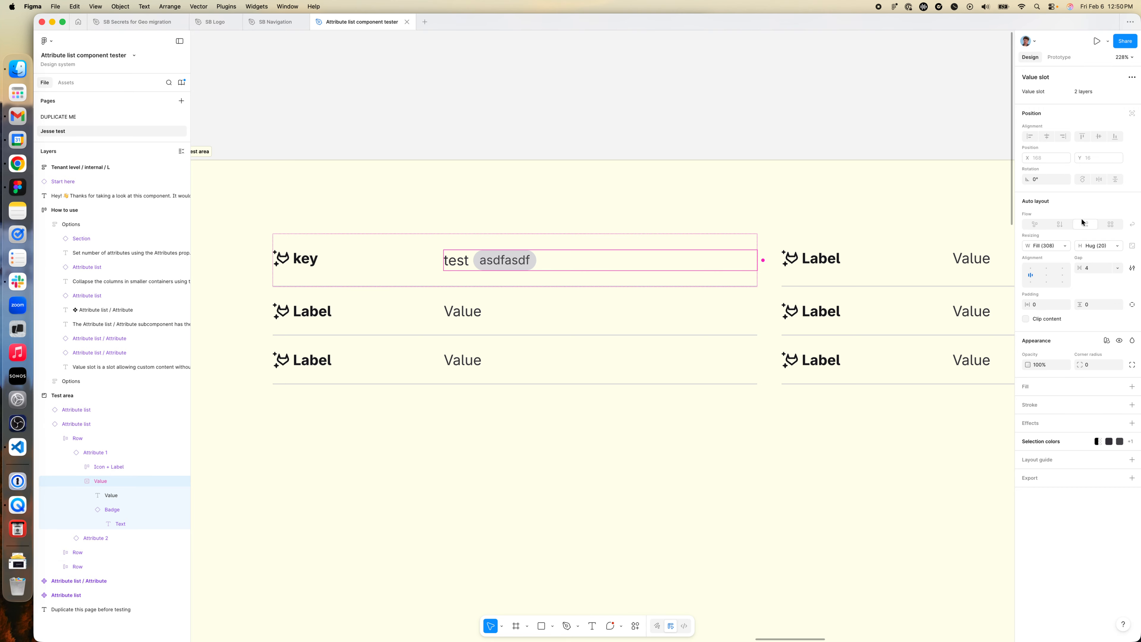
pyautogui.click(449, 261)
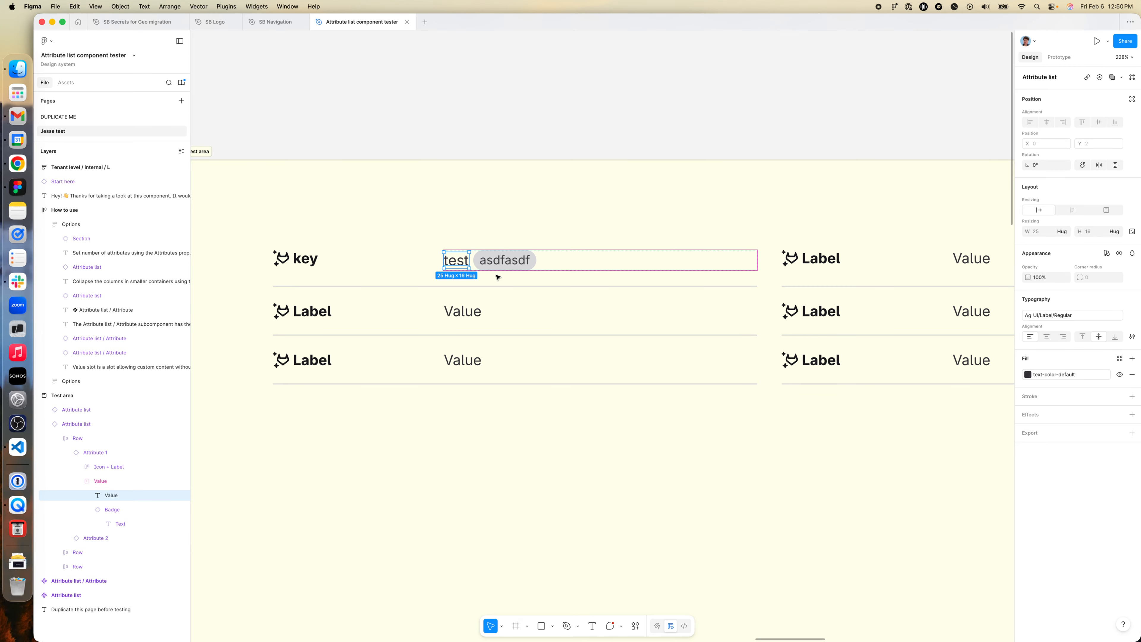
pyautogui.doubleClick(462, 265)
pyautogui.write('asdfasdfasdf asdasd f')
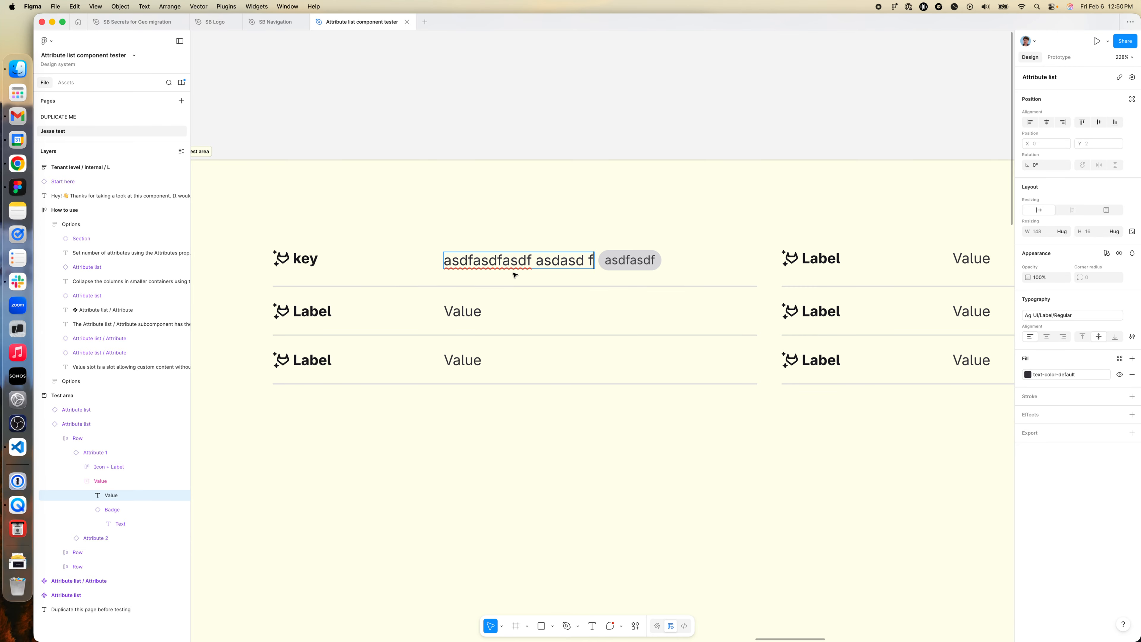
pyautogui.write('asdf asdf asdfa sdfasdf')
pyautogui.press('Escape')
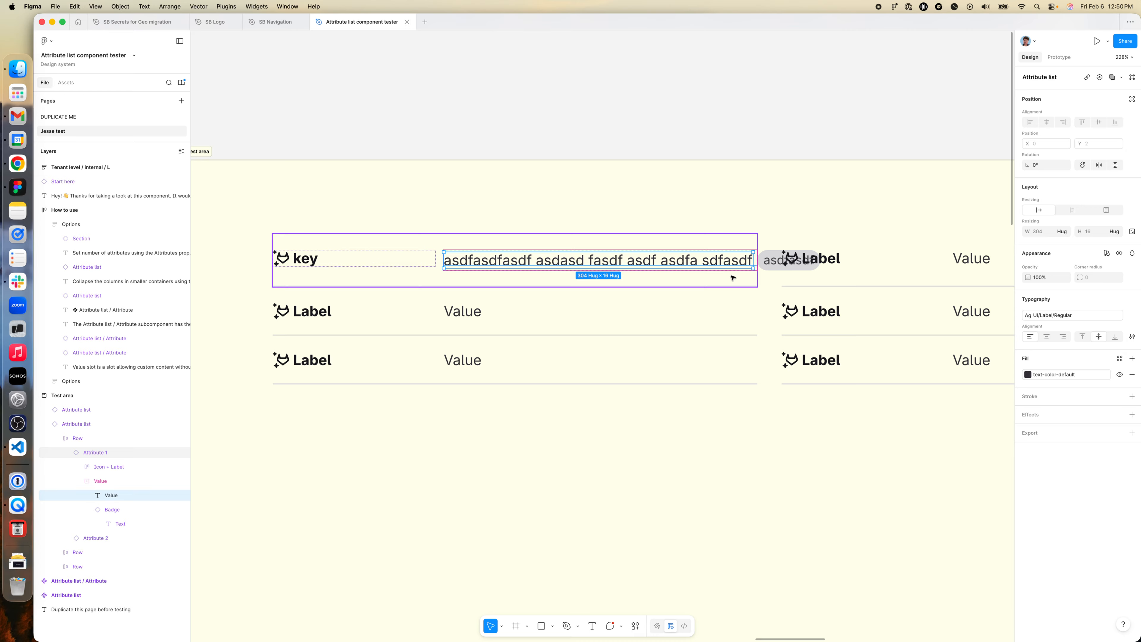
pyautogui.press('Escape')
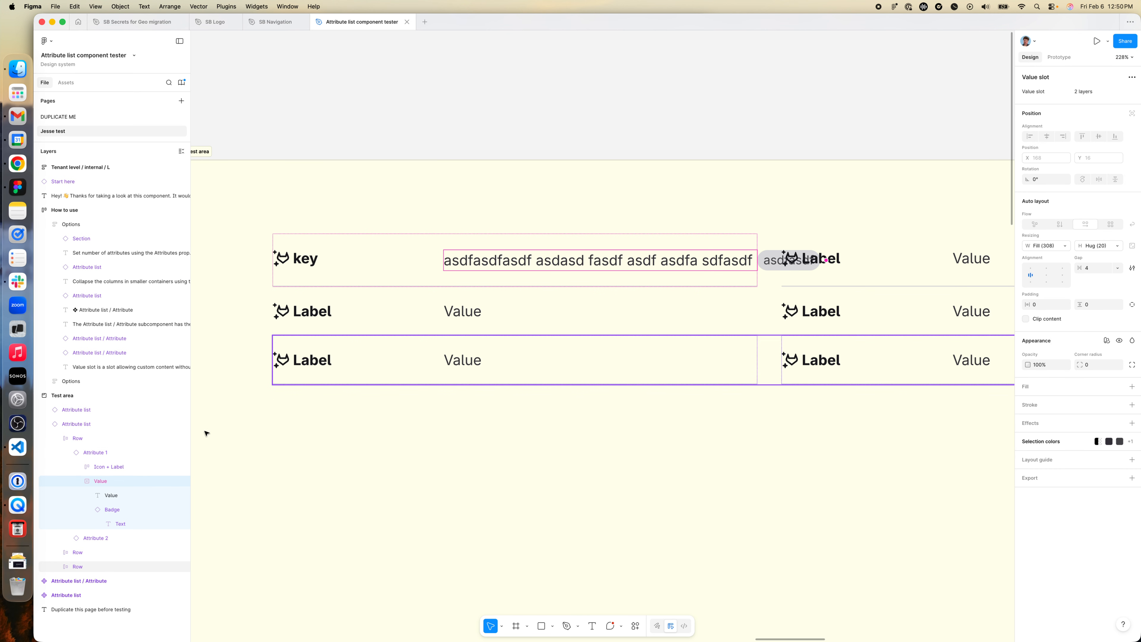
# - Wrap the first attribute's value text and badge in a frame with vertical auto layout inside the Value slot
pyautogui.click(107, 500)
pyautogui.keyDown('shift'); pyautogui.click(107, 509); pyautogui.keyUp('shift')
pyautogui.rightClick(109, 510)
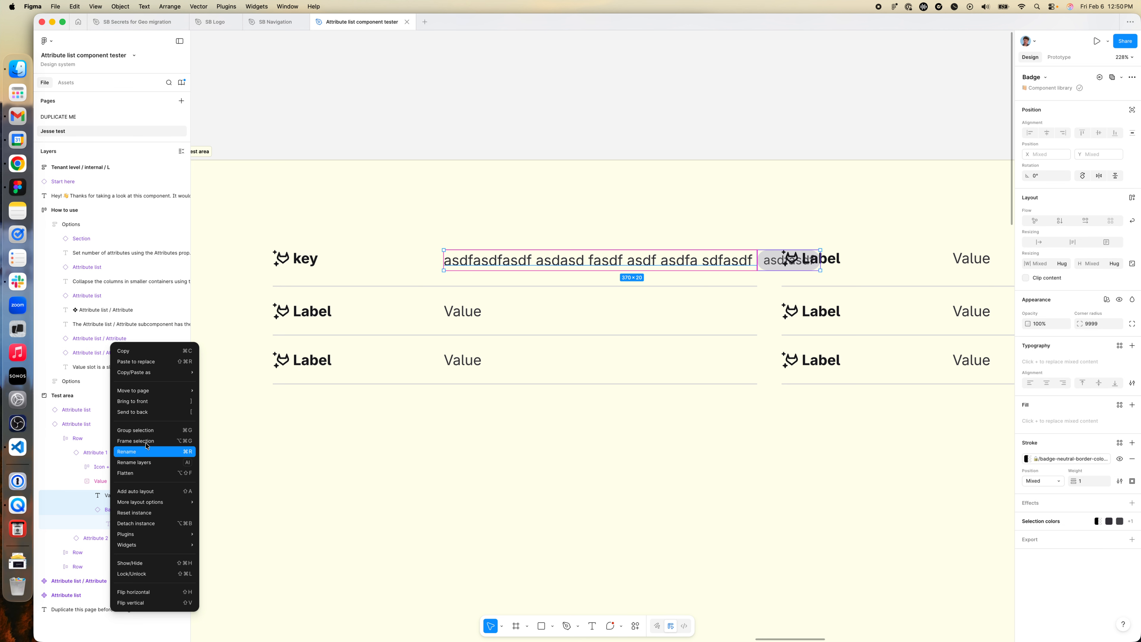
pyautogui.click(135, 442)
pyautogui.click(1132, 187)
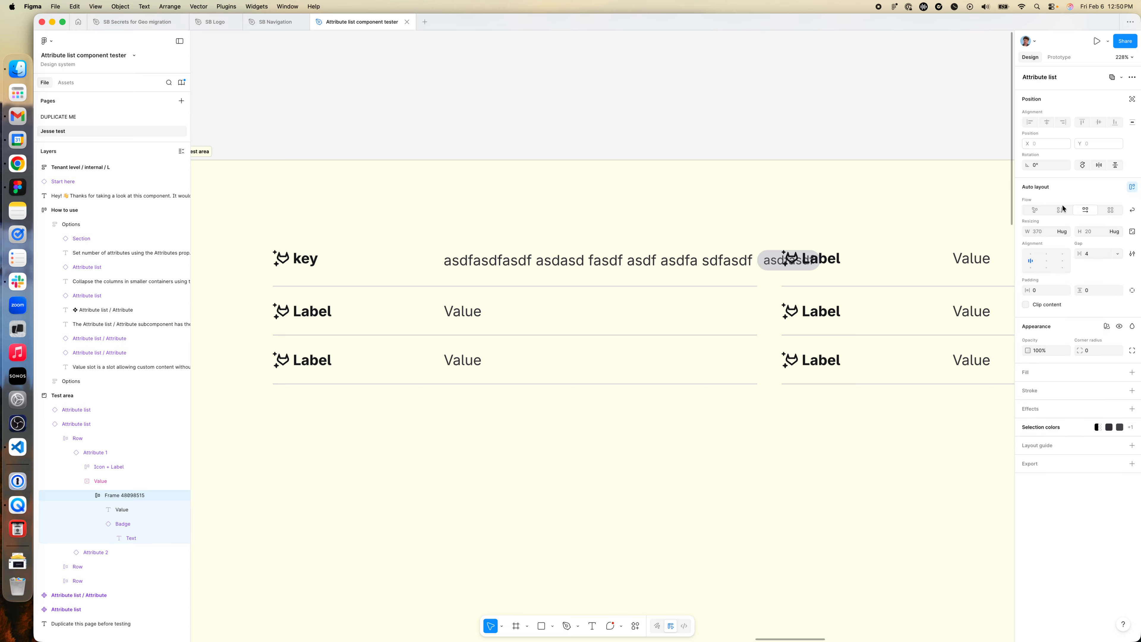
pyautogui.click(1059, 209)
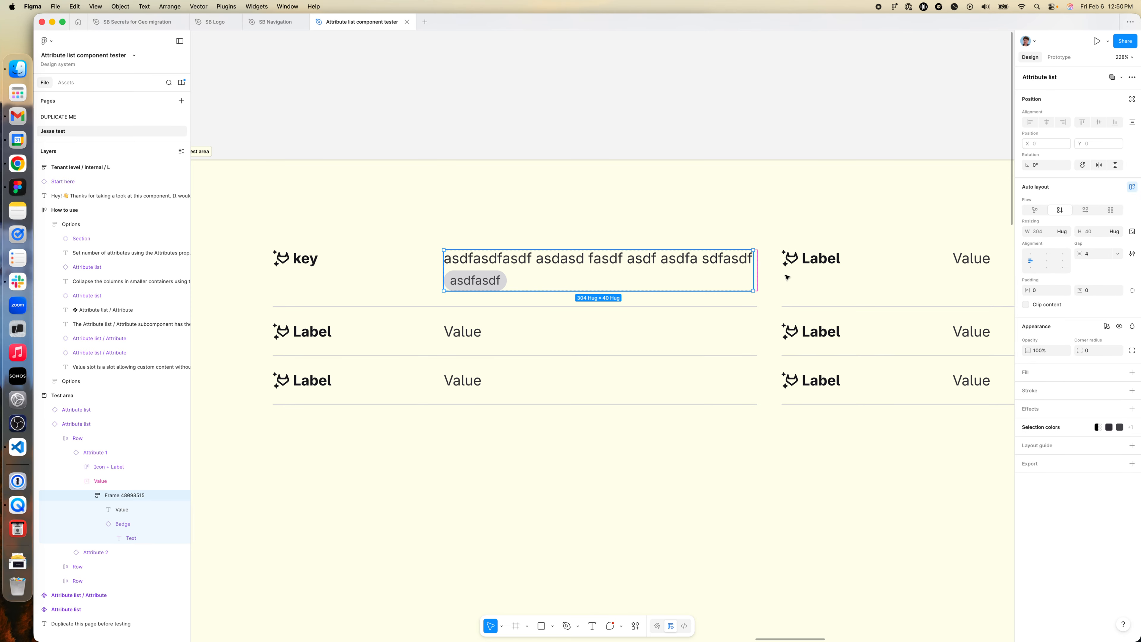
# - Set the widths of the new frame and the value text inside it to fill their containers
pyautogui.click(1064, 232)
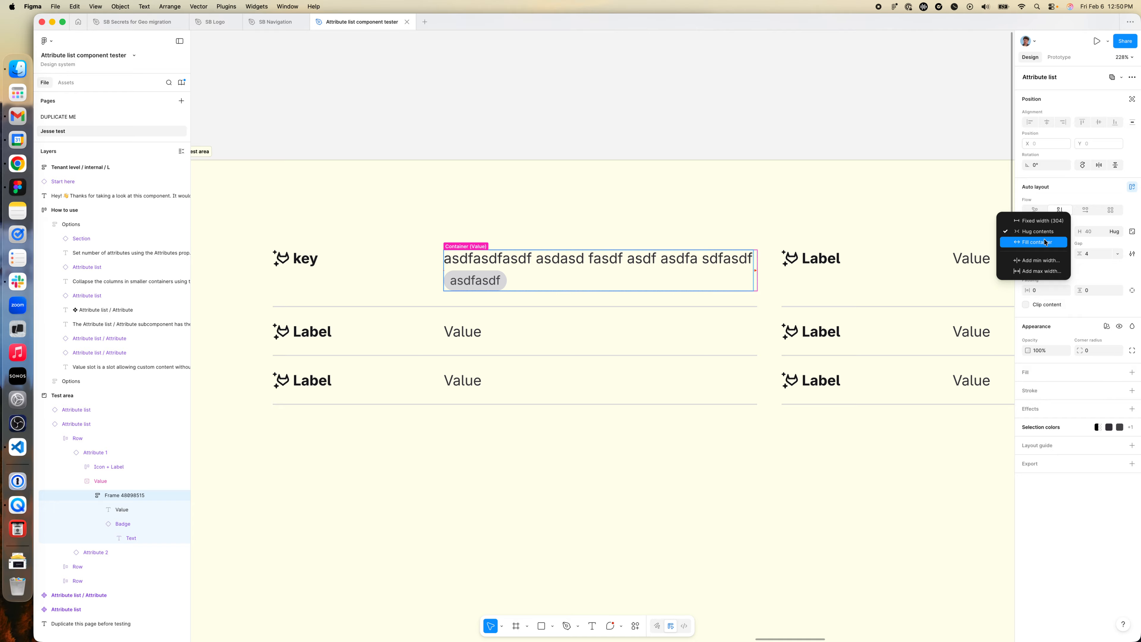
pyautogui.click(1045, 242)
pyautogui.doubleClick(649, 266)
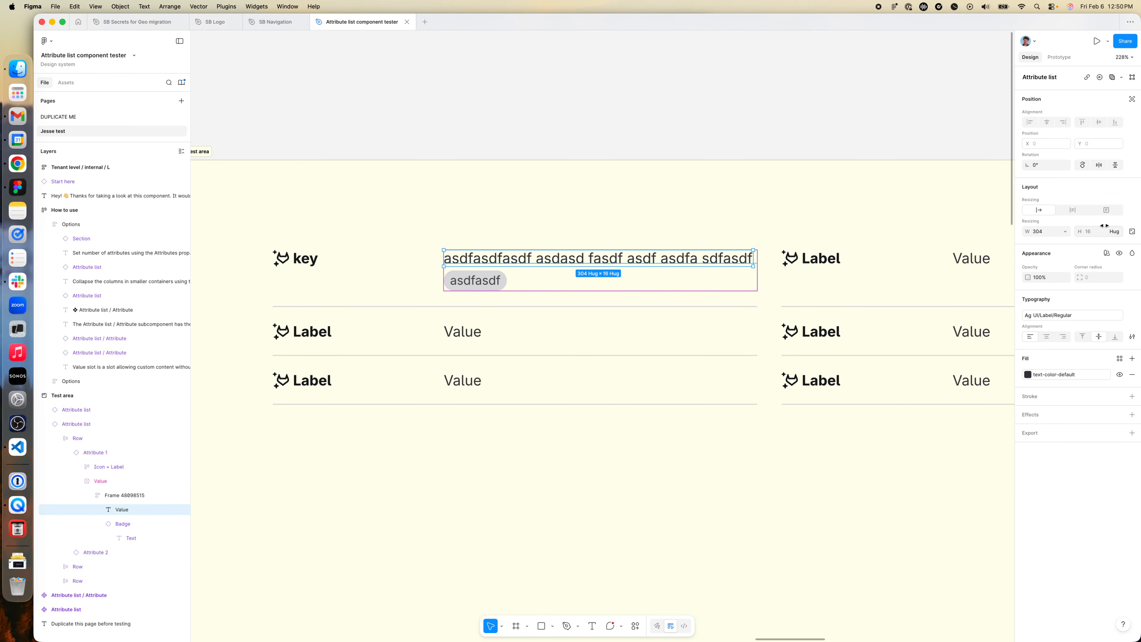
pyautogui.click(1063, 231)
pyautogui.click(1051, 243)
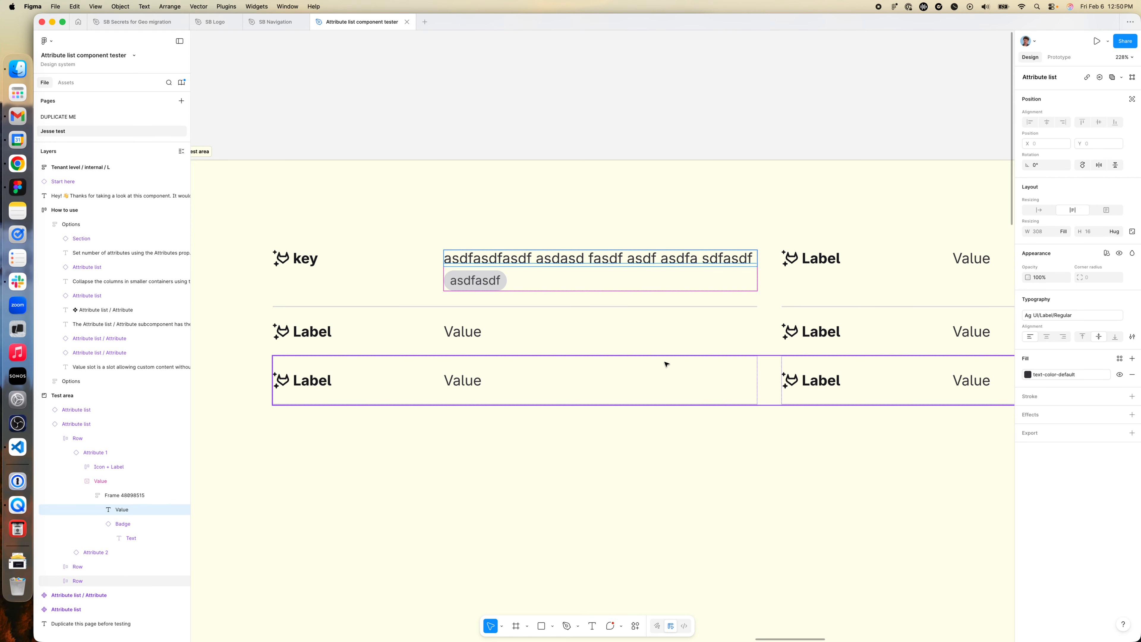
# - Rename the frame around the first attribute's value text and badge to "custom"
pyautogui.doubleClick(123, 494)
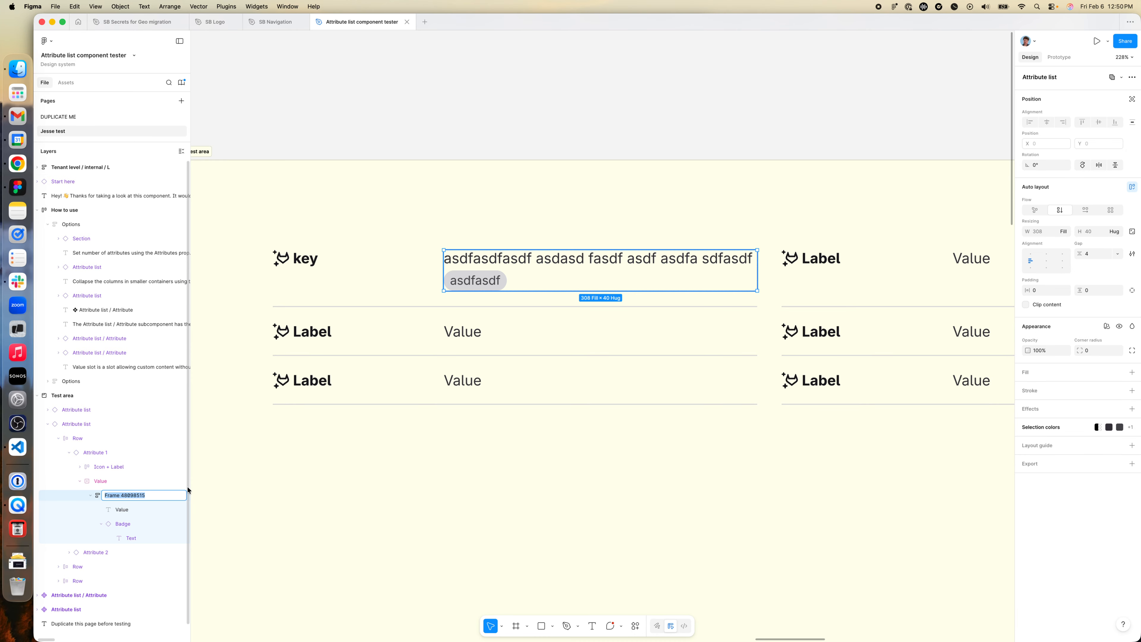
pyautogui.write('custom')
pyautogui.press('Return')
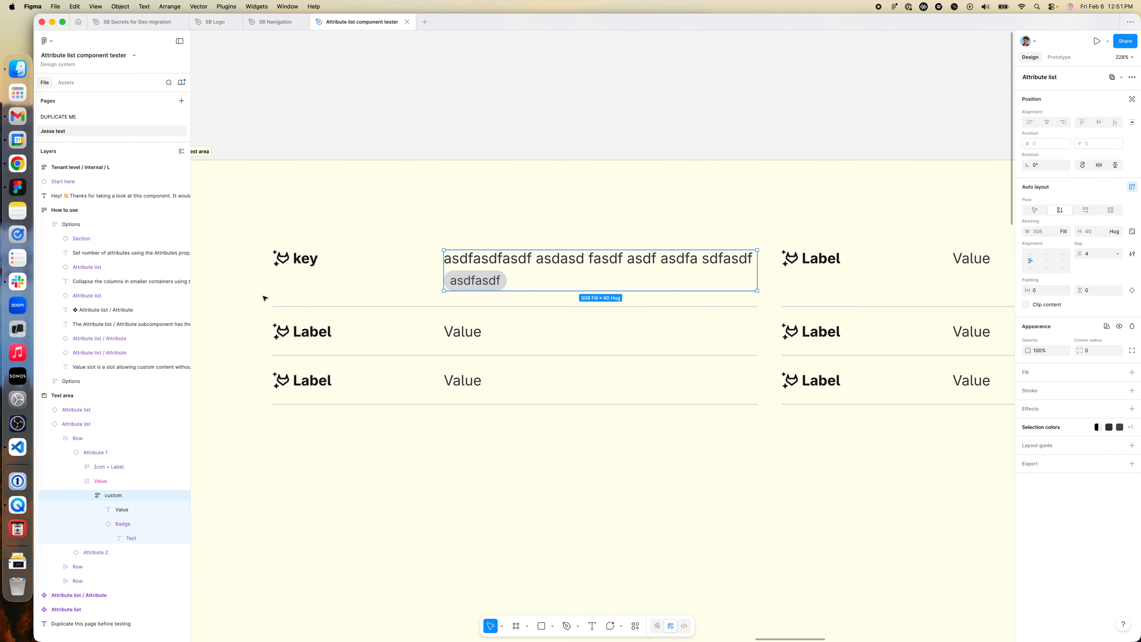
# - Set the second row's first value text to "asdf asdfas dfasdf asdf asdf asdf asdf asdf asdf asd fasd fasd fasdfas df"
pyautogui.click(506, 263)
pyautogui.doubleClick(535, 259)
pyautogui.hscroll(2, 658, 273)
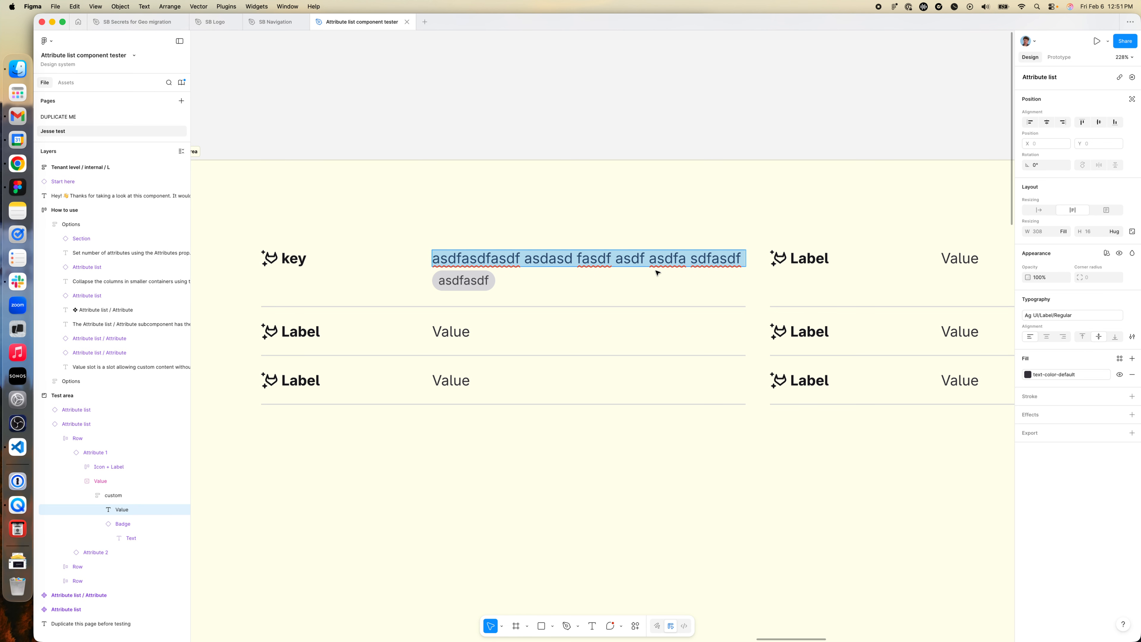
pyautogui.doubleClick(422, 328)
pyautogui.write('asdf asdfas dfasdf asdf a')
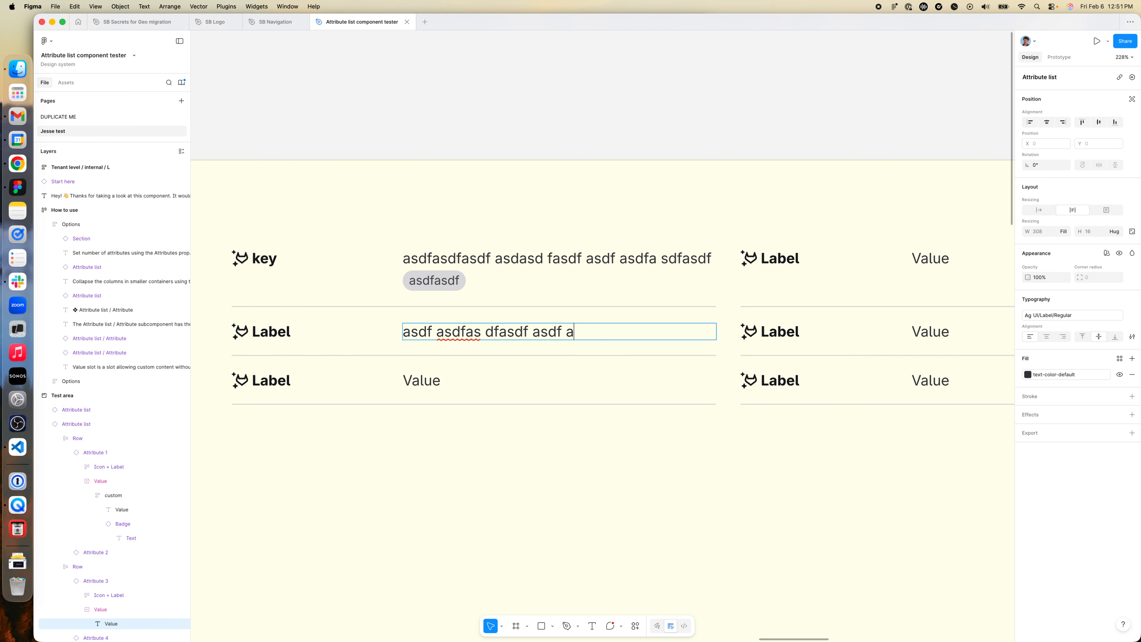
pyautogui.write('sdf asdf asdf asdf asdf asd fasd fasd fasdfas df')
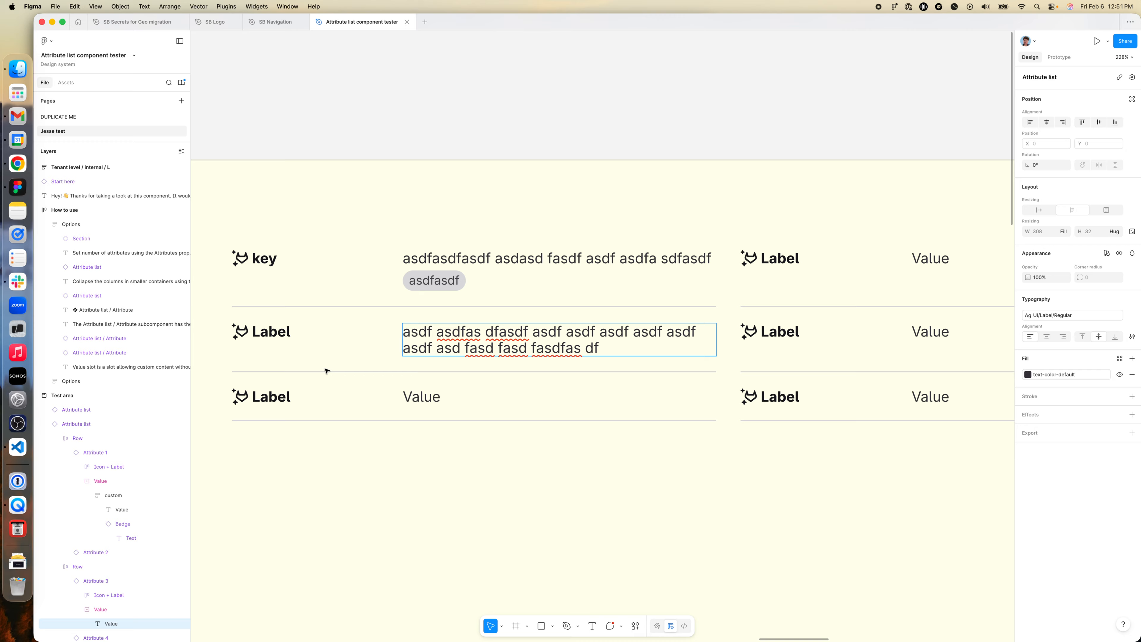
pyautogui.press('Escape')
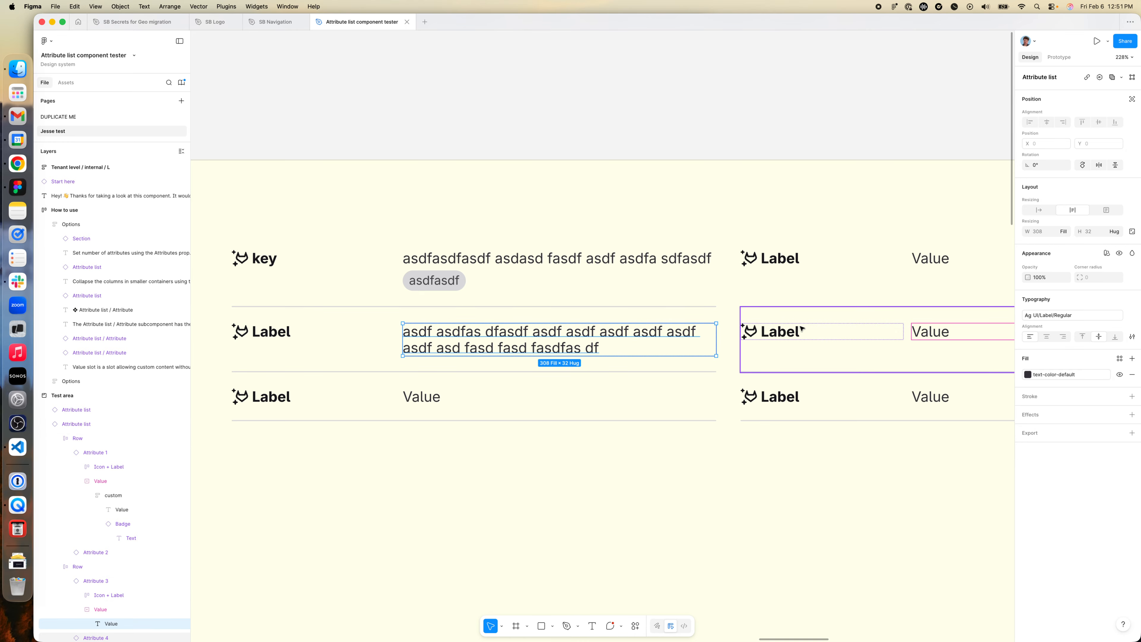
# - Examine the Behaviors notes for the horizontal layout examples at the different container widths
pyautogui.scroll(-2, 333, 401)
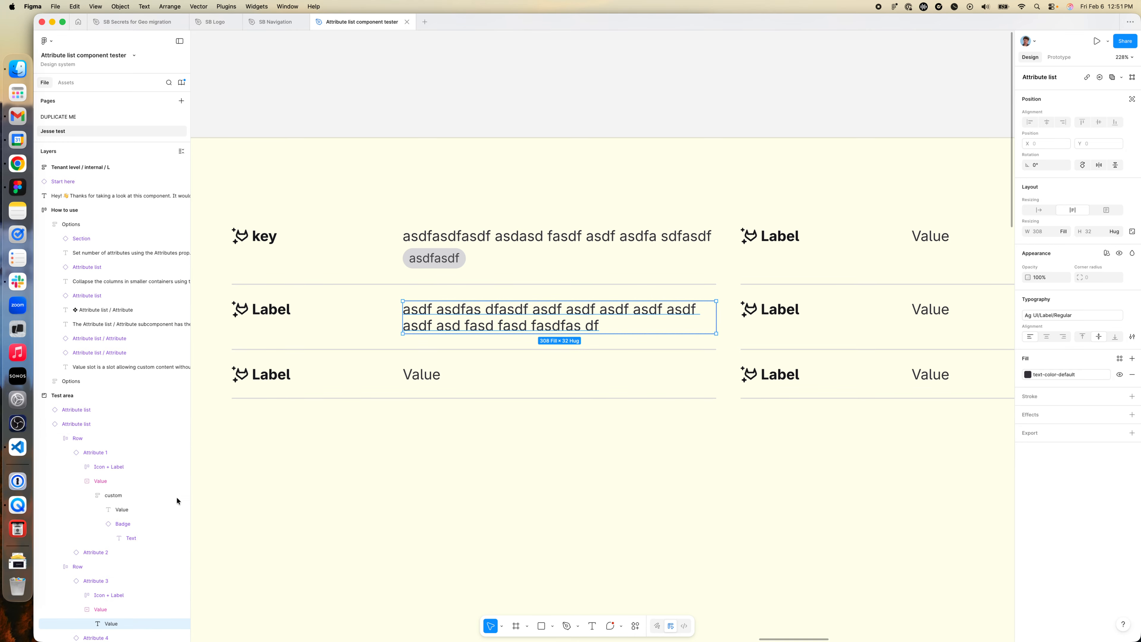
pyautogui.scroll(-5, 370, 386)
pyautogui.hscroll(-15, 371, 384)
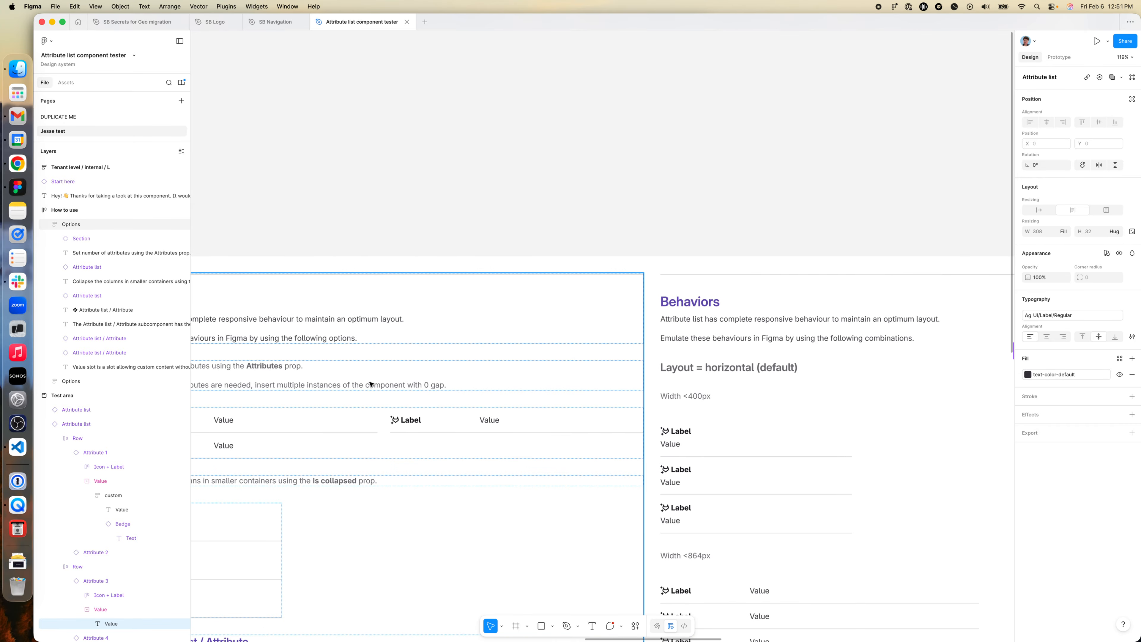
pyautogui.scroll(-5, 450, 395)
pyautogui.hscroll(15, 568, 408)
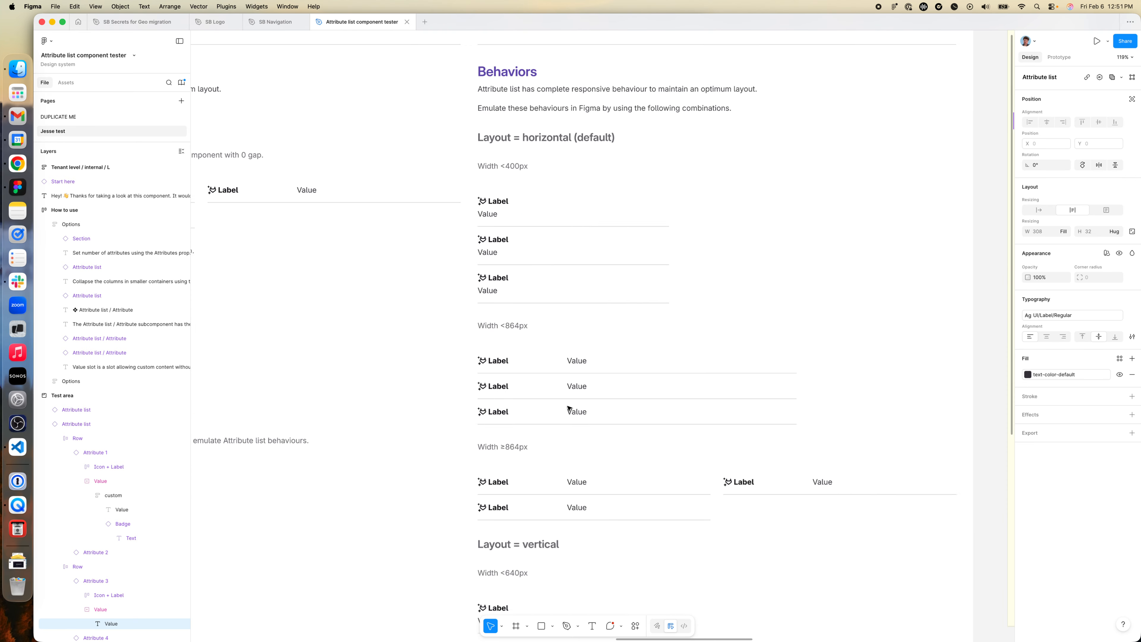
pyautogui.scroll(3, 568, 408)
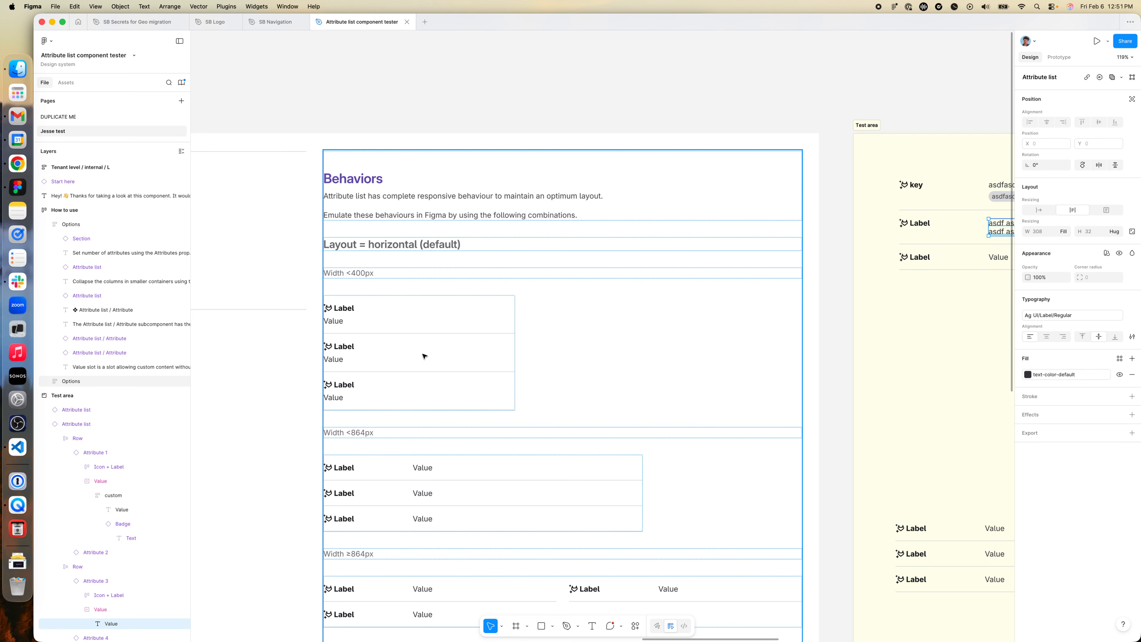
pyautogui.hscroll(9, 803, 298)
# - Narrow the upper Attribute list in the Test area to its minimum width of 640
pyautogui.click(731, 315)
pyautogui.hscroll(4, 731, 316)
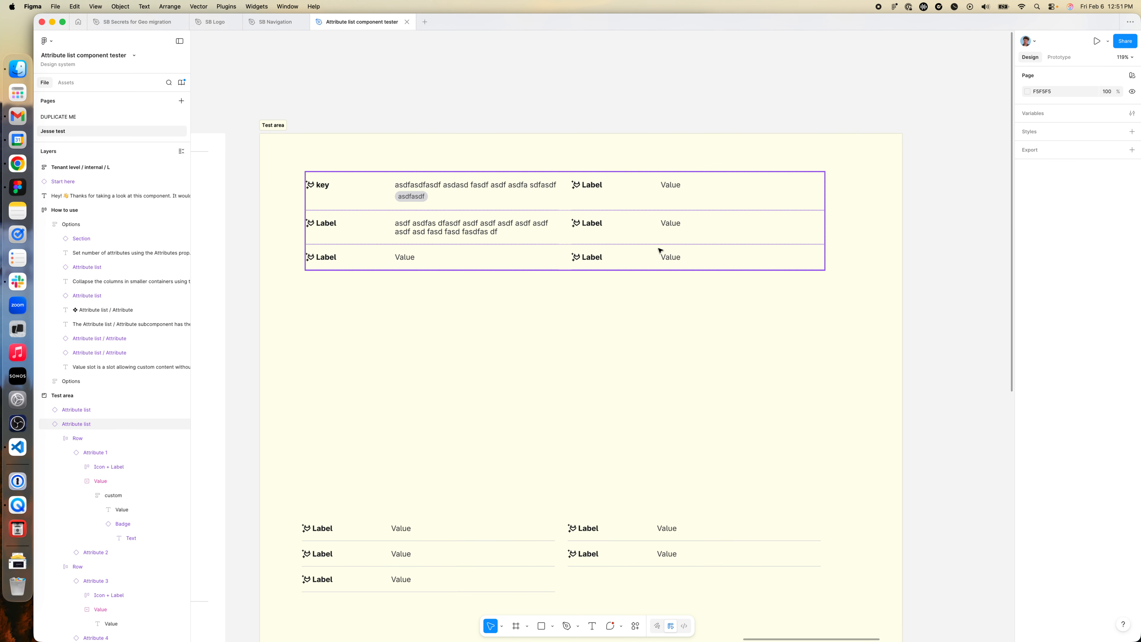
pyautogui.click(660, 248)
pyautogui.moveTo(825, 230); pyautogui.dragTo(534, 219)
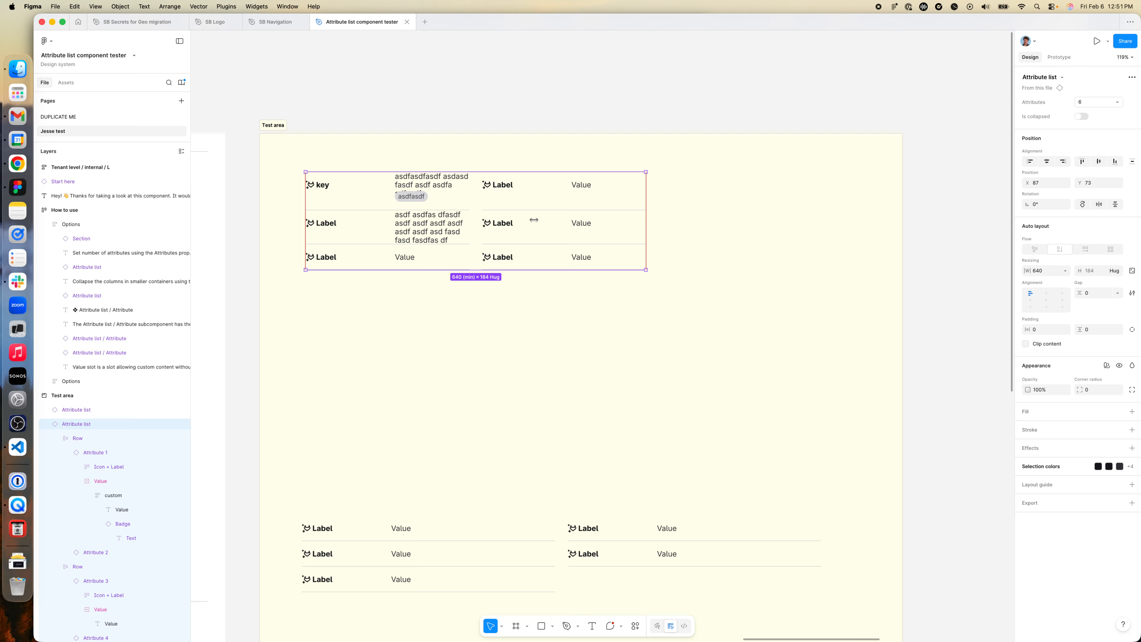
# - Set the height of the long value text in the second row's first attribute to hug its contents
pyautogui.doubleClick(434, 231)
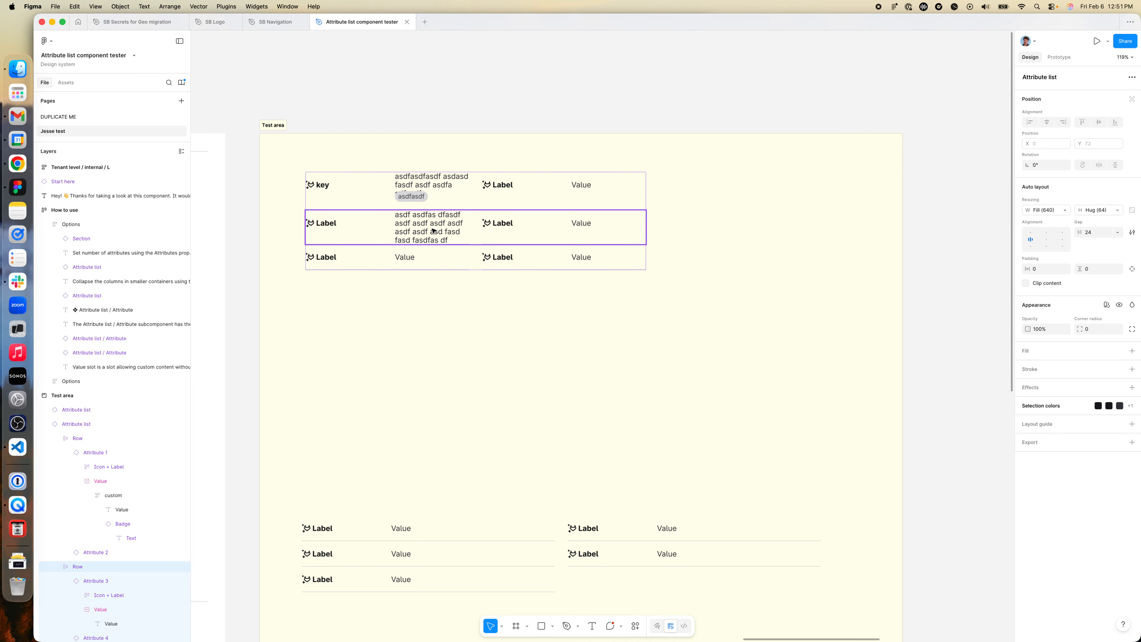
pyautogui.doubleClick(433, 231)
pyautogui.doubleClick(436, 230)
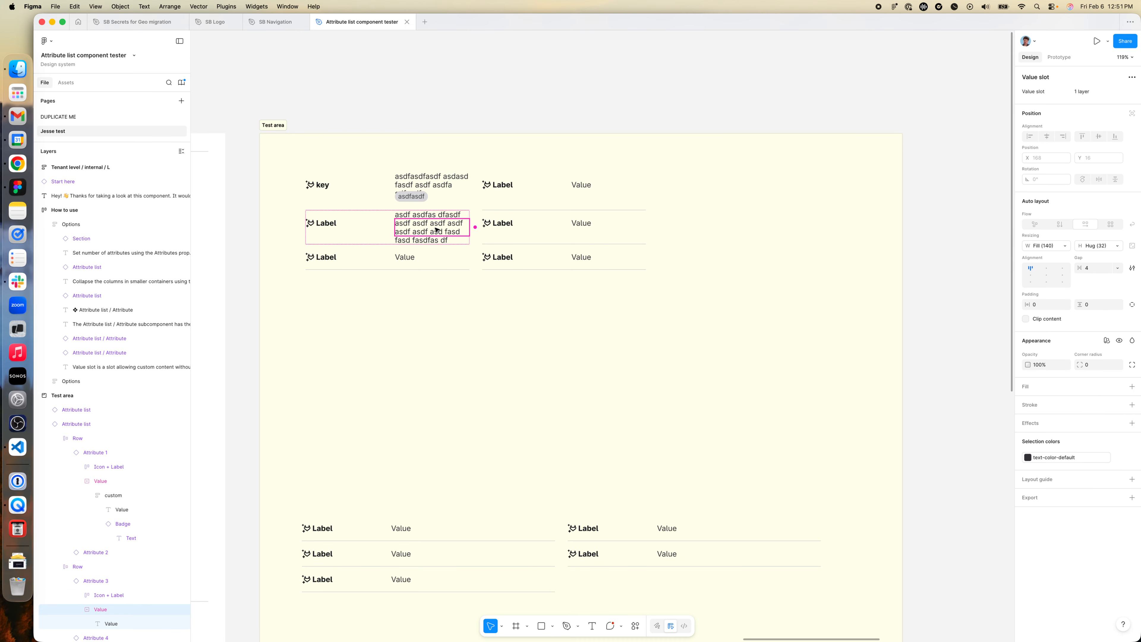
pyautogui.doubleClick(438, 230)
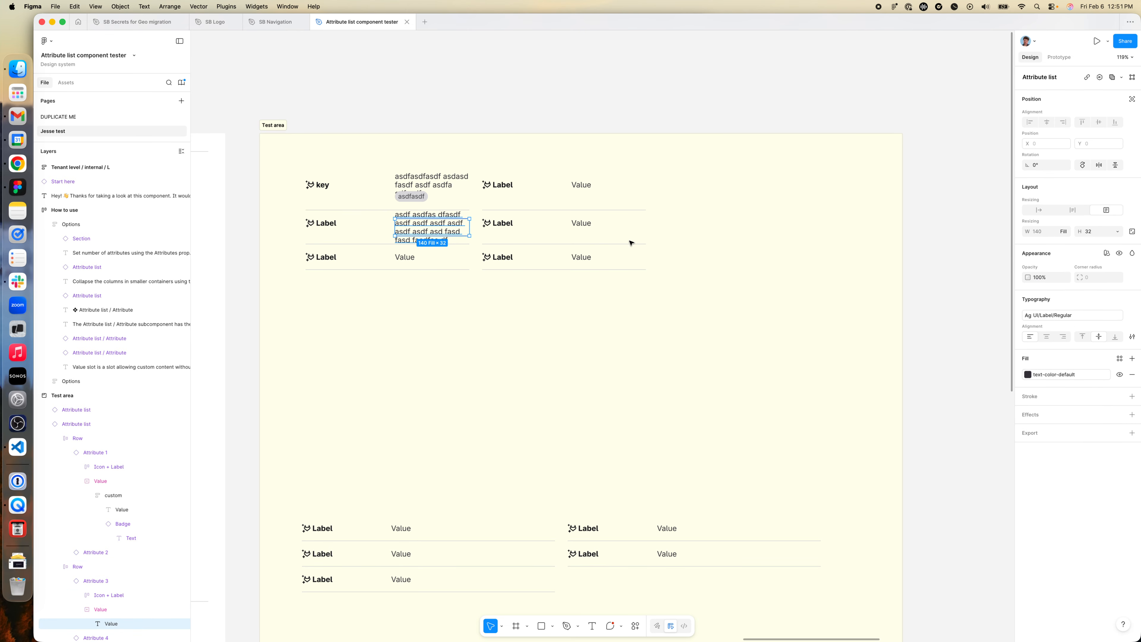
pyautogui.doubleClick(409, 257)
pyautogui.doubleClick(409, 256)
pyautogui.doubleClick(409, 257)
pyautogui.click(441, 219)
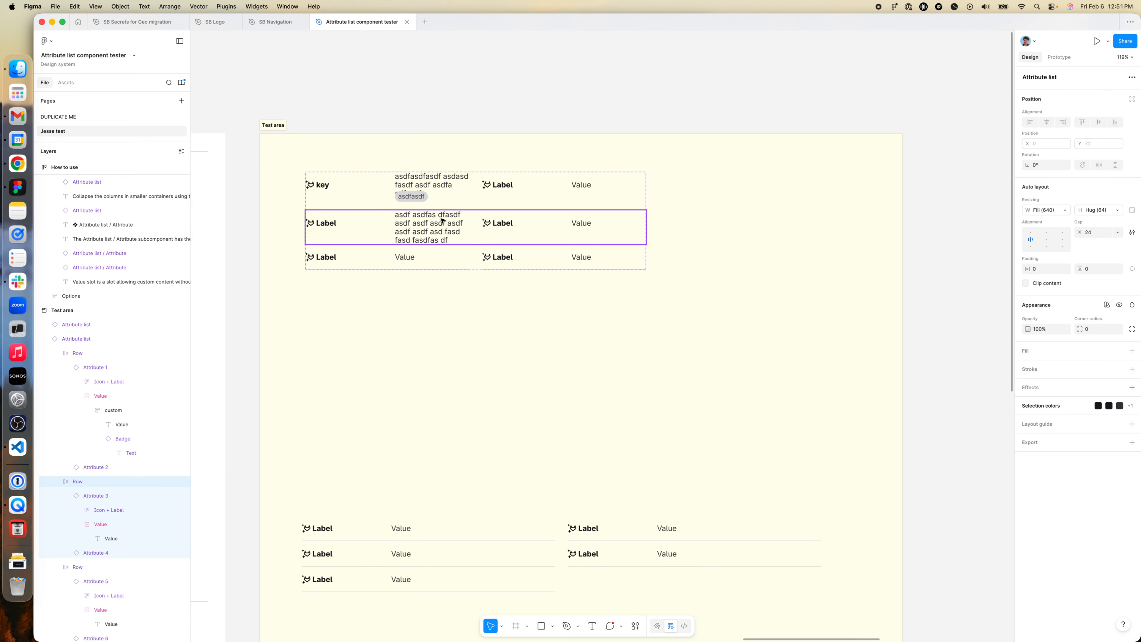
pyautogui.doubleClick(442, 221)
pyautogui.doubleClick(447, 234)
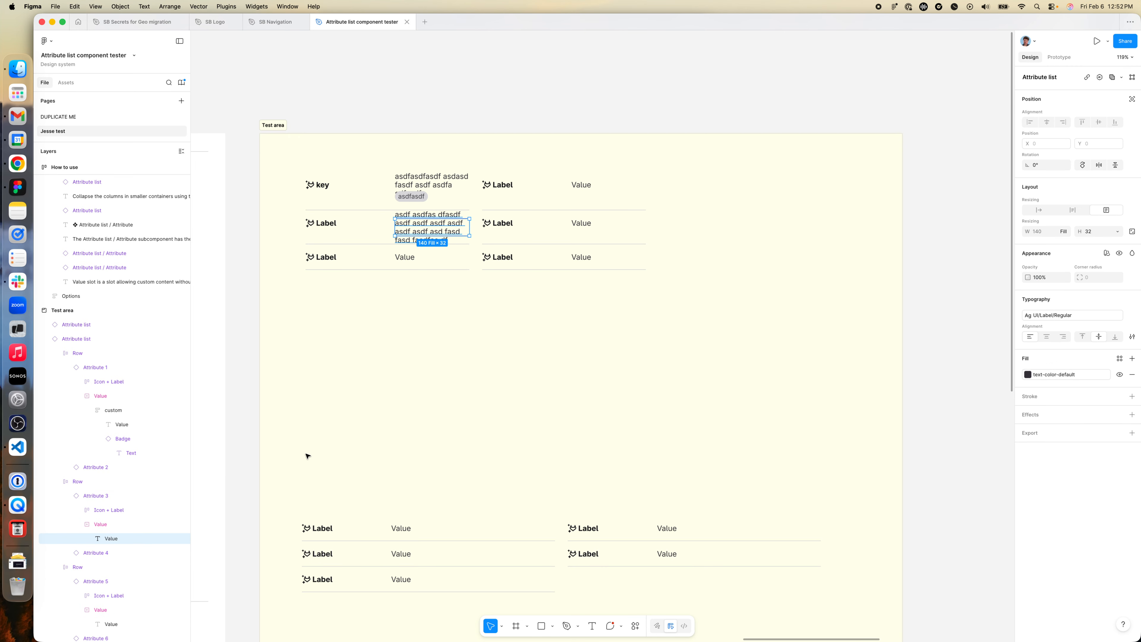
pyautogui.click(1117, 231)
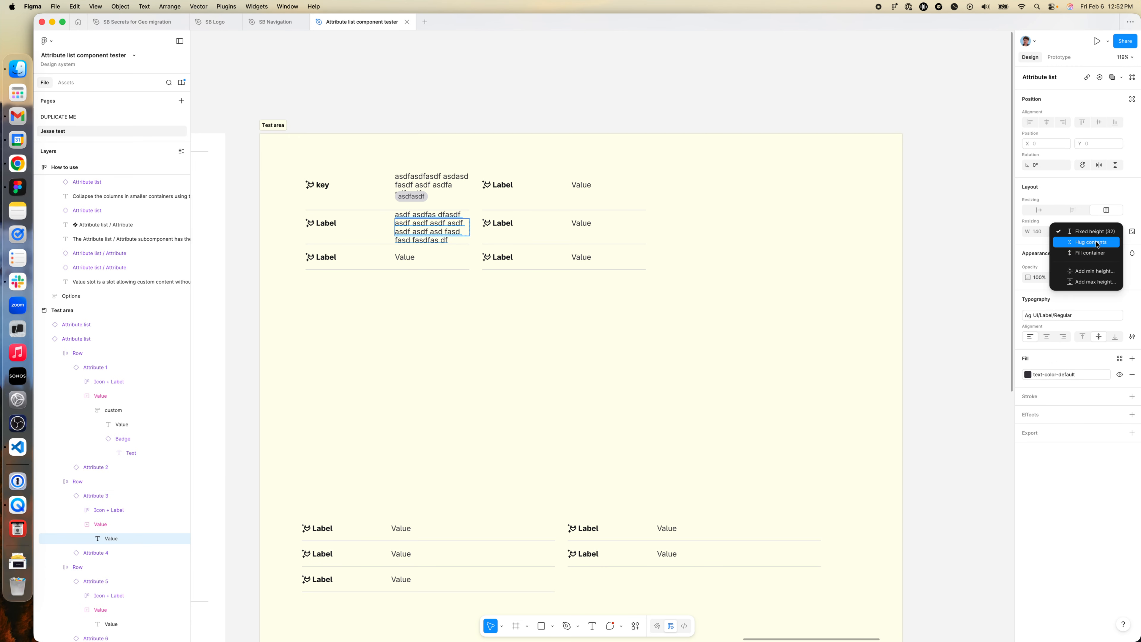
pyautogui.click(1096, 243)
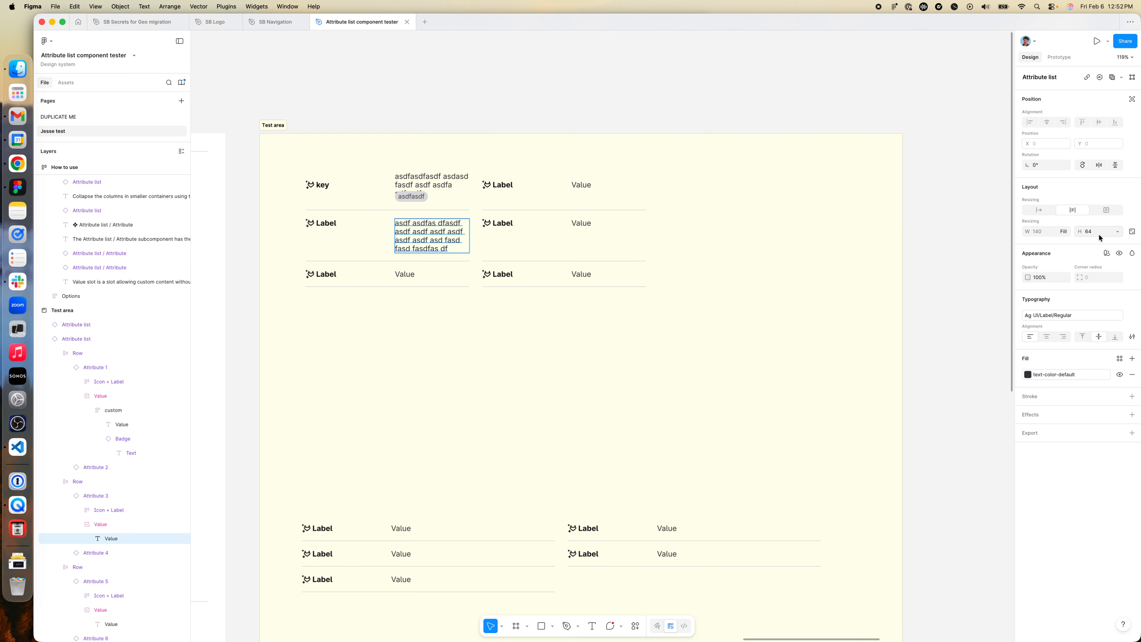
# - Check the resized second-row attribute against the width guidance for the horizontal layout in the Behaviors notes
pyautogui.click(365, 255)
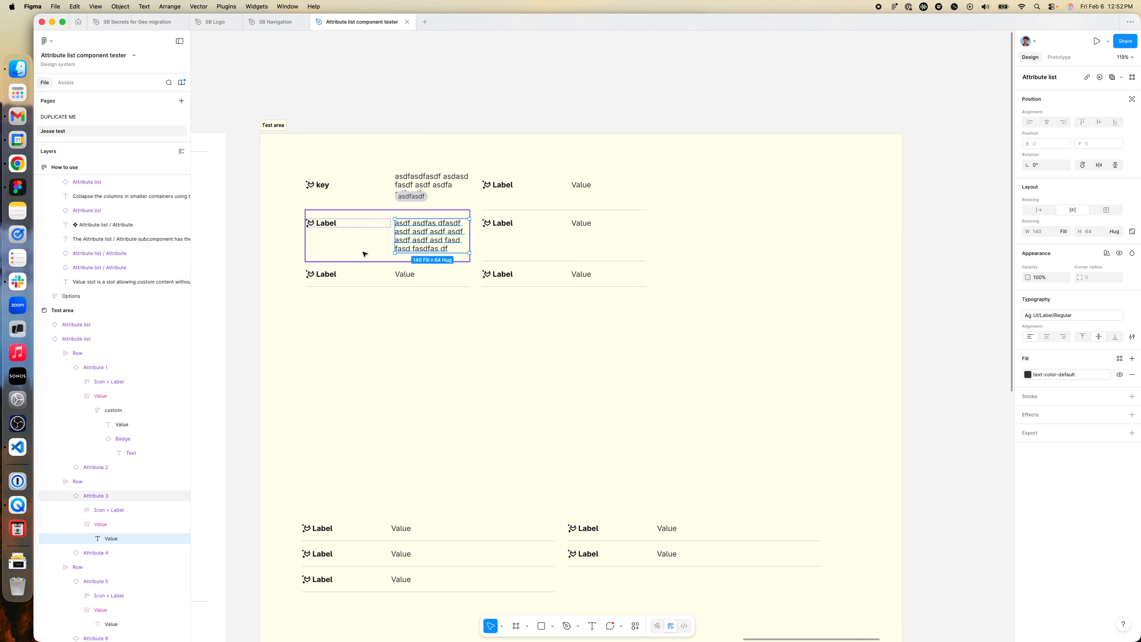
pyautogui.doubleClick(415, 240)
pyautogui.click(474, 321)
pyautogui.hscroll(-6, 461, 275)
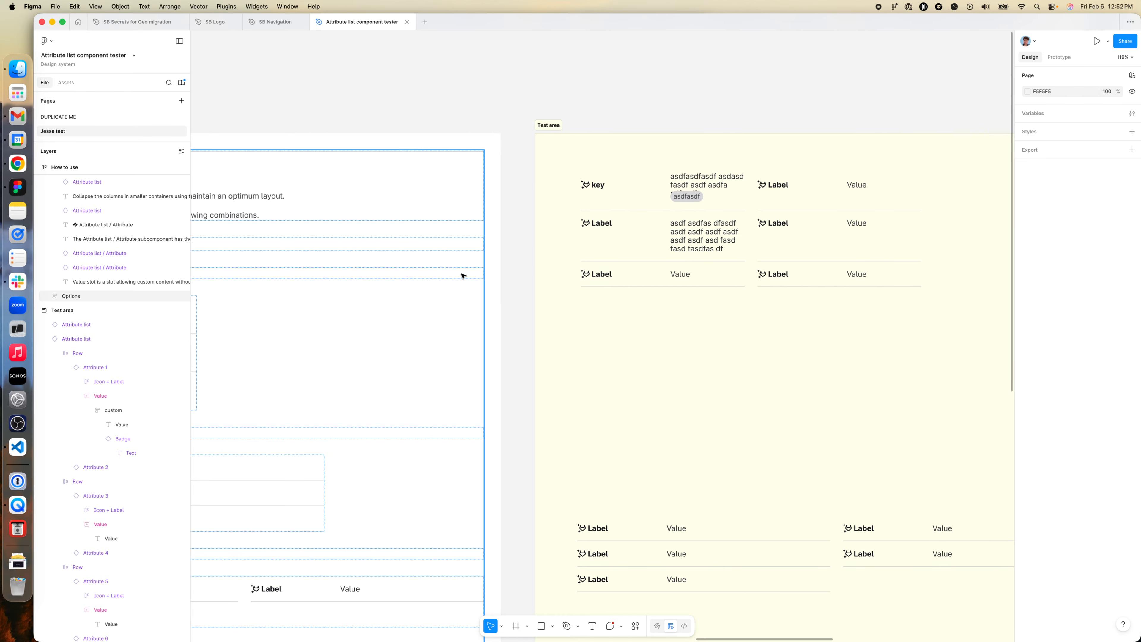
pyautogui.hscroll(-6, 462, 274)
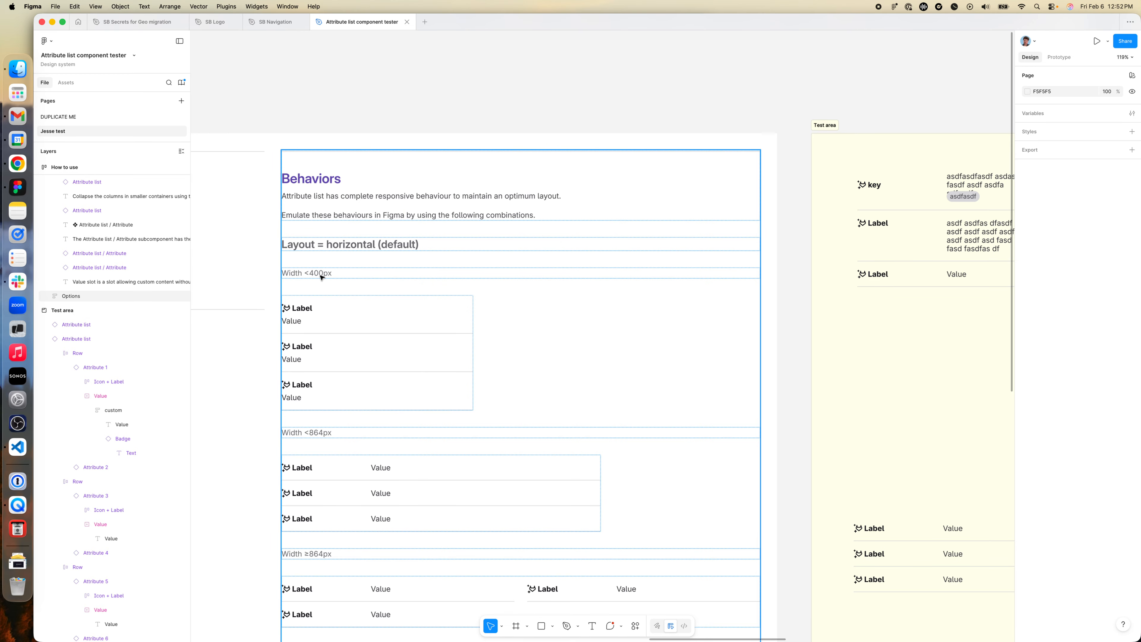
pyautogui.hscroll(5, 540, 363)
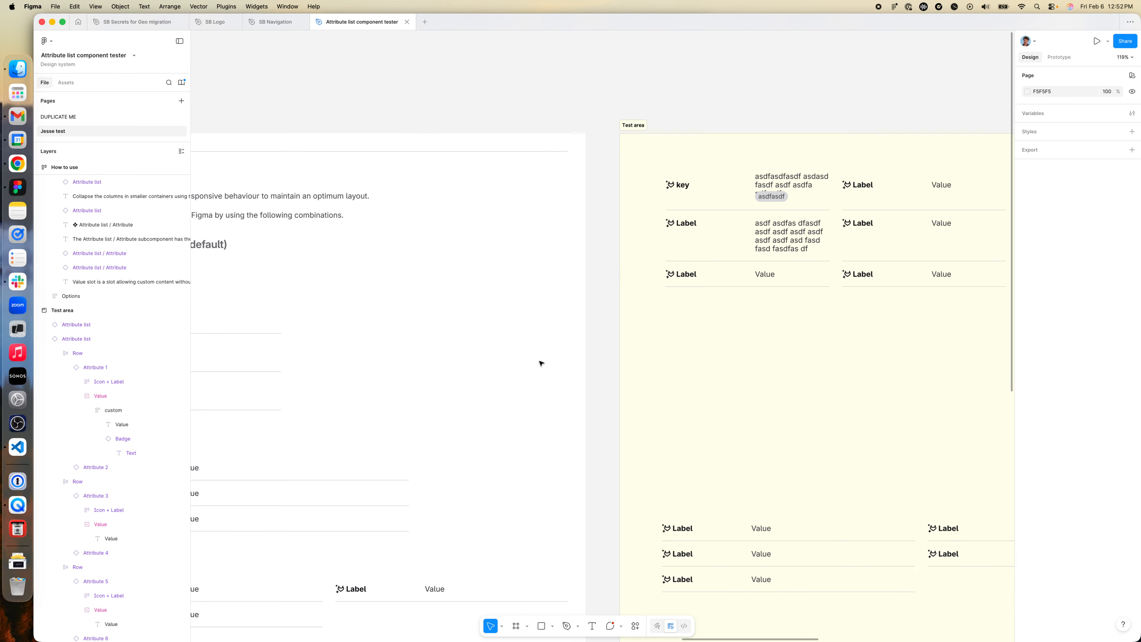
# - Move the upper Attribute list in the Test area to about X 115, Y 114
pyautogui.click(881, 248)
pyautogui.hscroll(4, 881, 248)
pyautogui.hscroll(2, 876, 248)
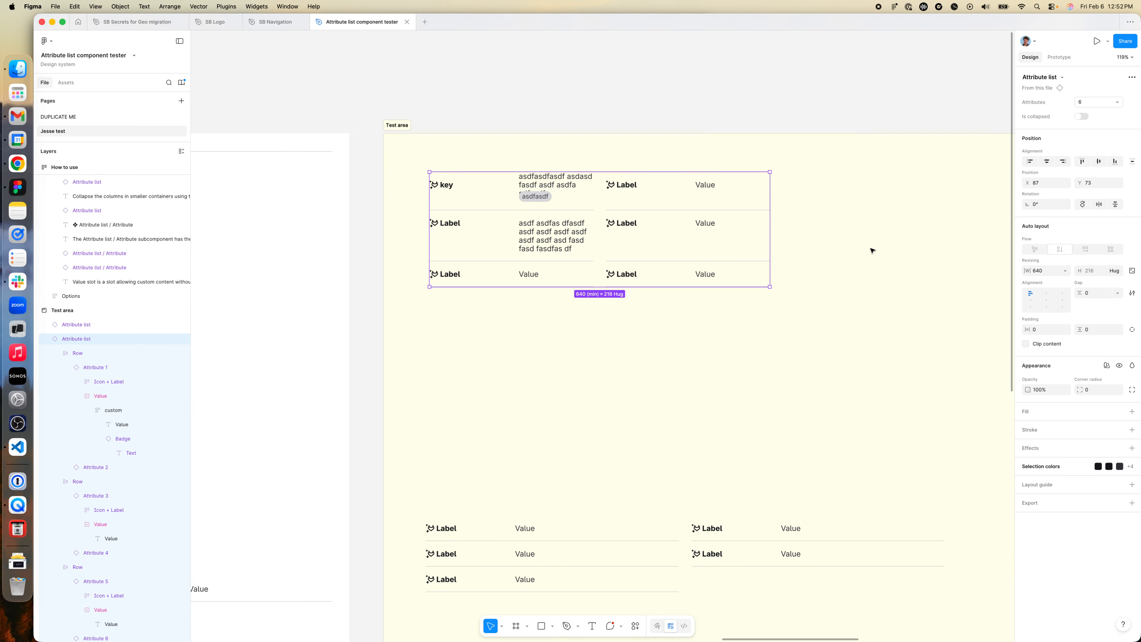
pyautogui.moveTo(644, 258); pyautogui.dragTo(657, 273)
pyautogui.hscroll(-10, 657, 273)
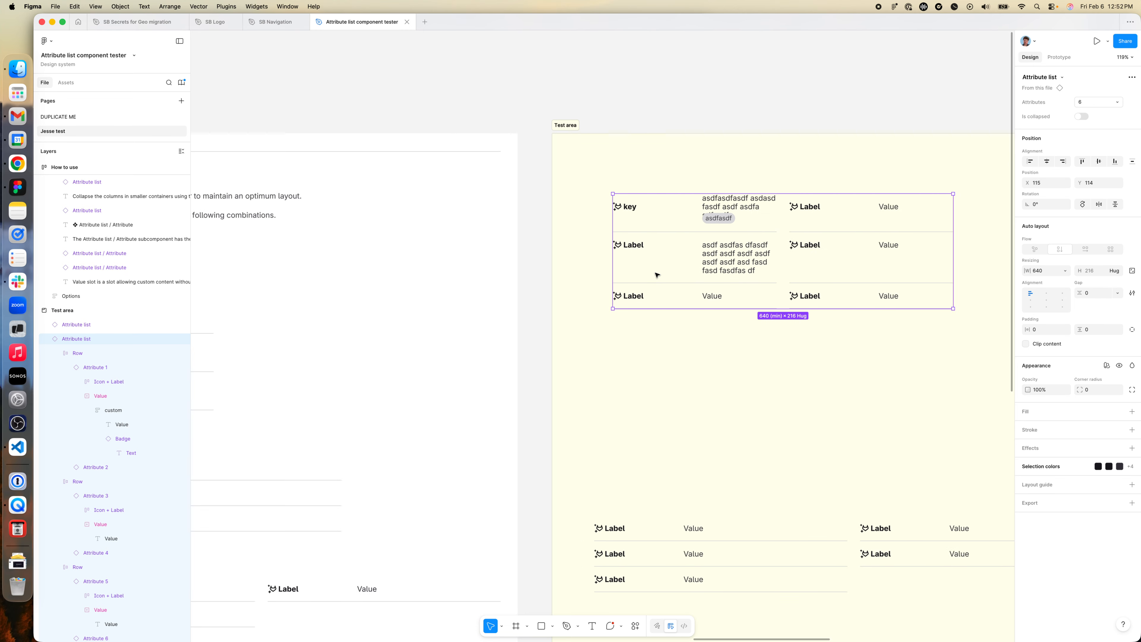
# - Turn on Is collapsed for the upper Attribute list and widen it to about 338
pyautogui.scroll(-2, 647, 293)
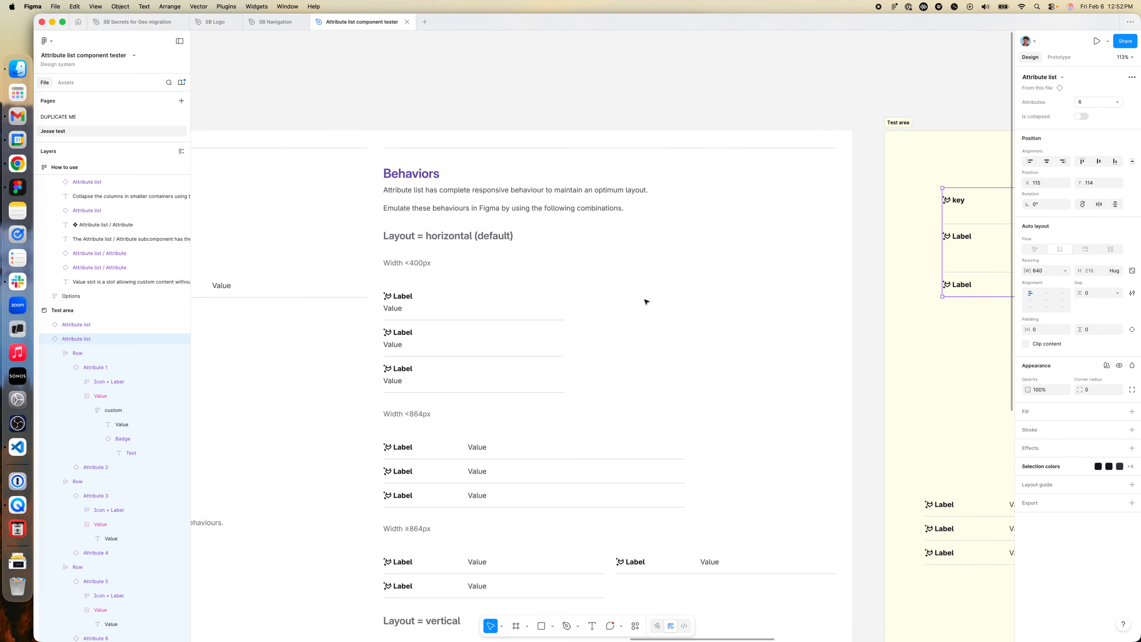
pyautogui.scroll(-5, 645, 300)
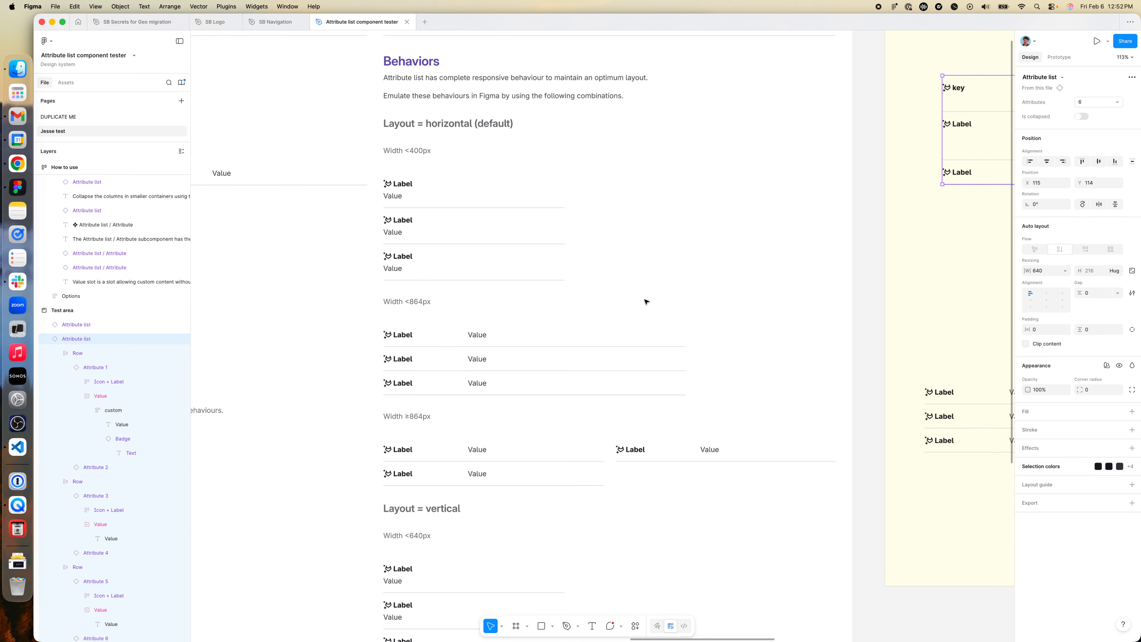
pyautogui.scroll(5, 645, 301)
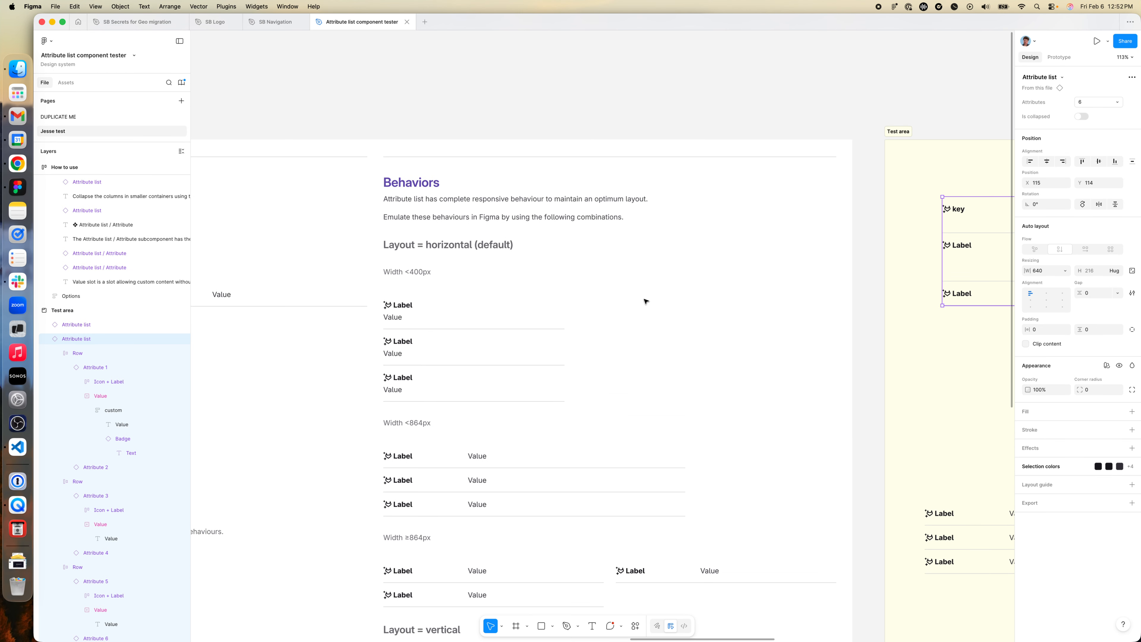
pyautogui.hscroll(10, 645, 301)
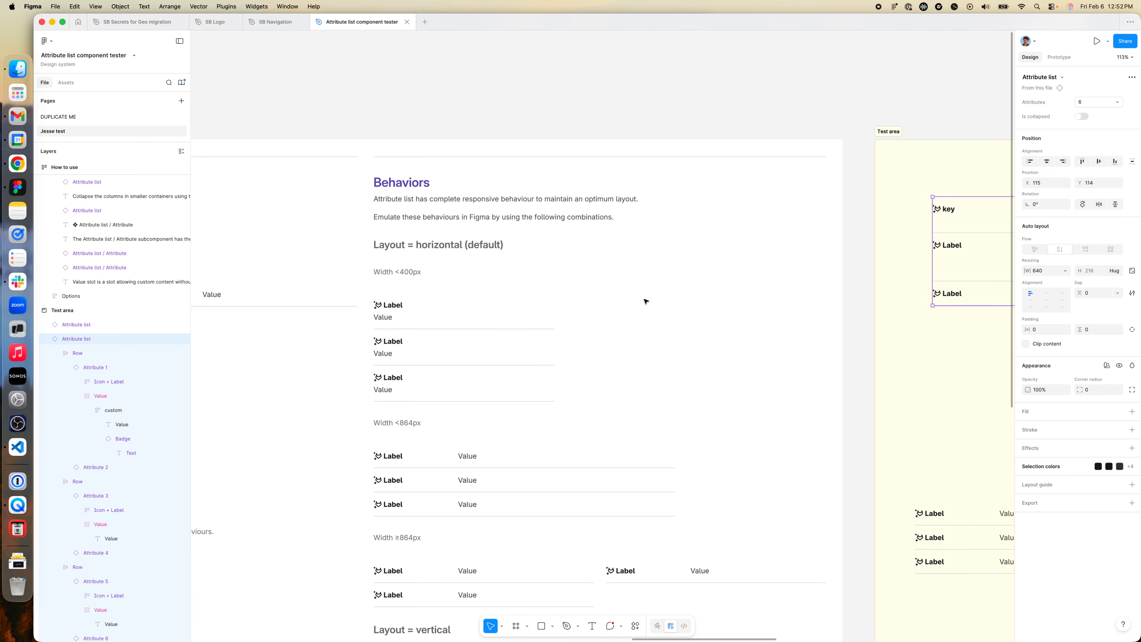
pyautogui.click(1079, 117)
pyautogui.hscroll(-5, 701, 317)
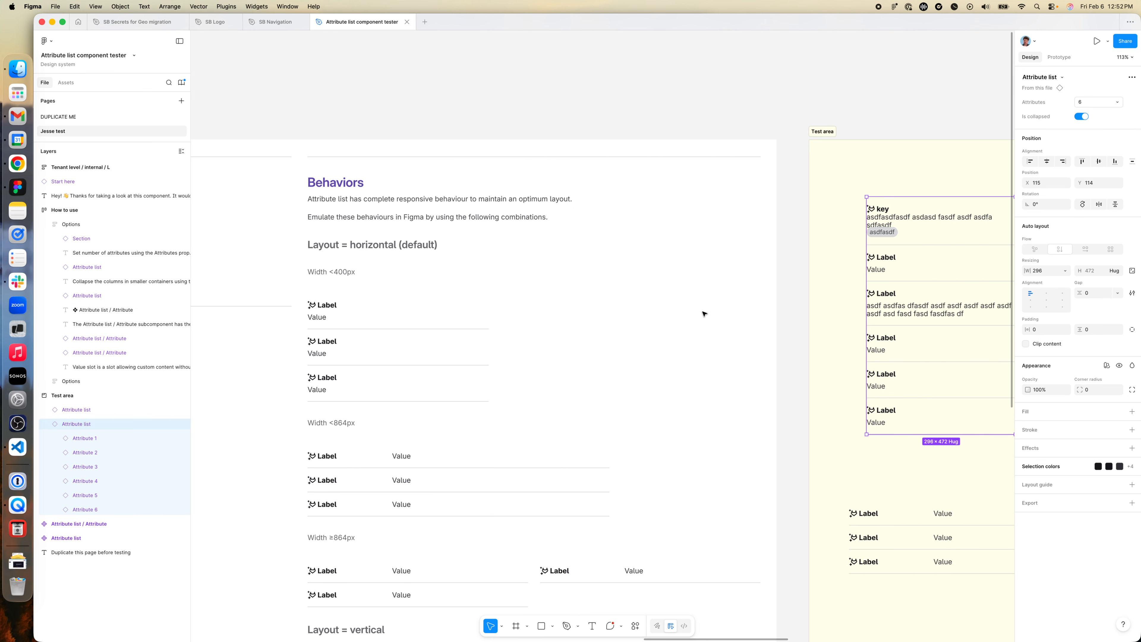
pyautogui.hscroll(5, 667, 318)
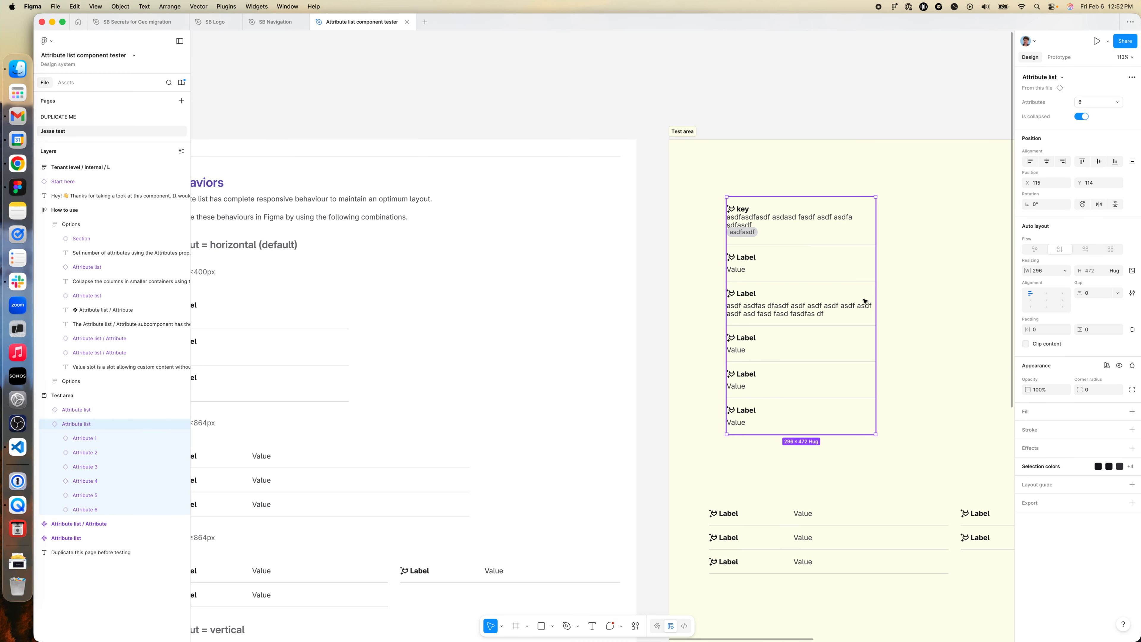
pyautogui.moveTo(875, 300); pyautogui.dragTo(599, 288)
# - Compare the collapsed list with the Behaviors notes, and turn off Is collapsed on it
pyautogui.hscroll(-10, 584, 290)
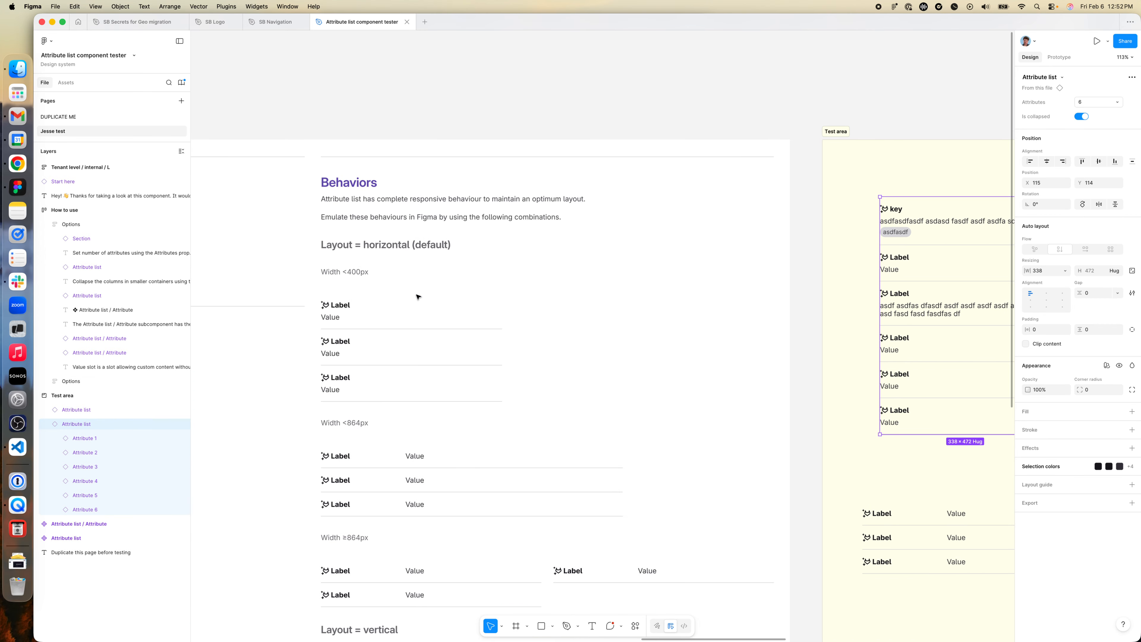
pyautogui.scroll(-1, 422, 300)
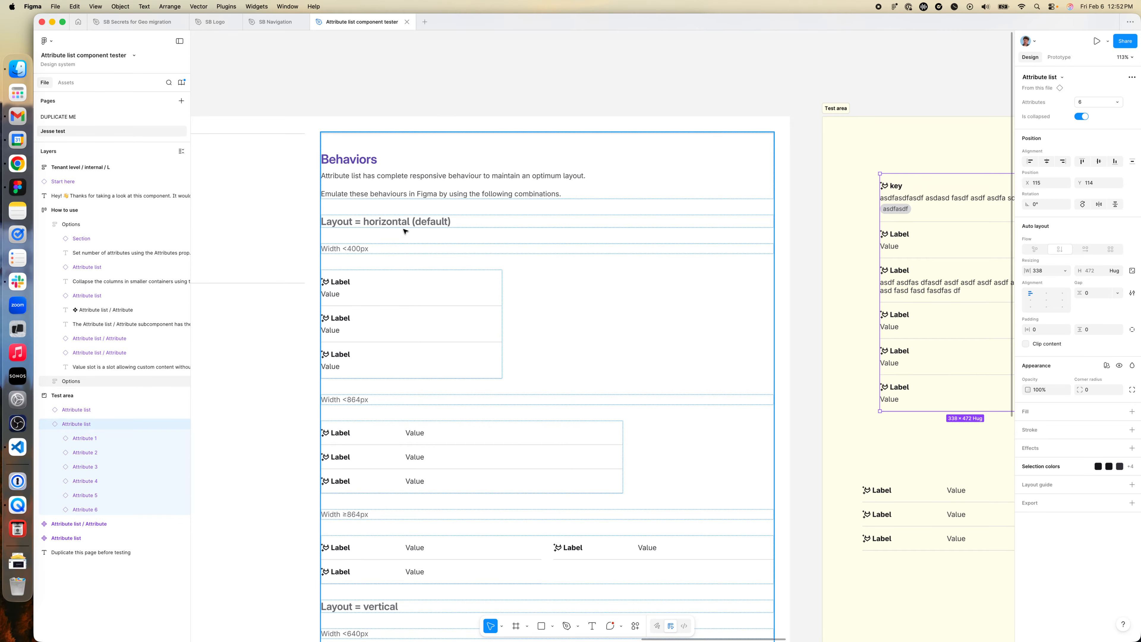
pyautogui.scroll(-1, 451, 325)
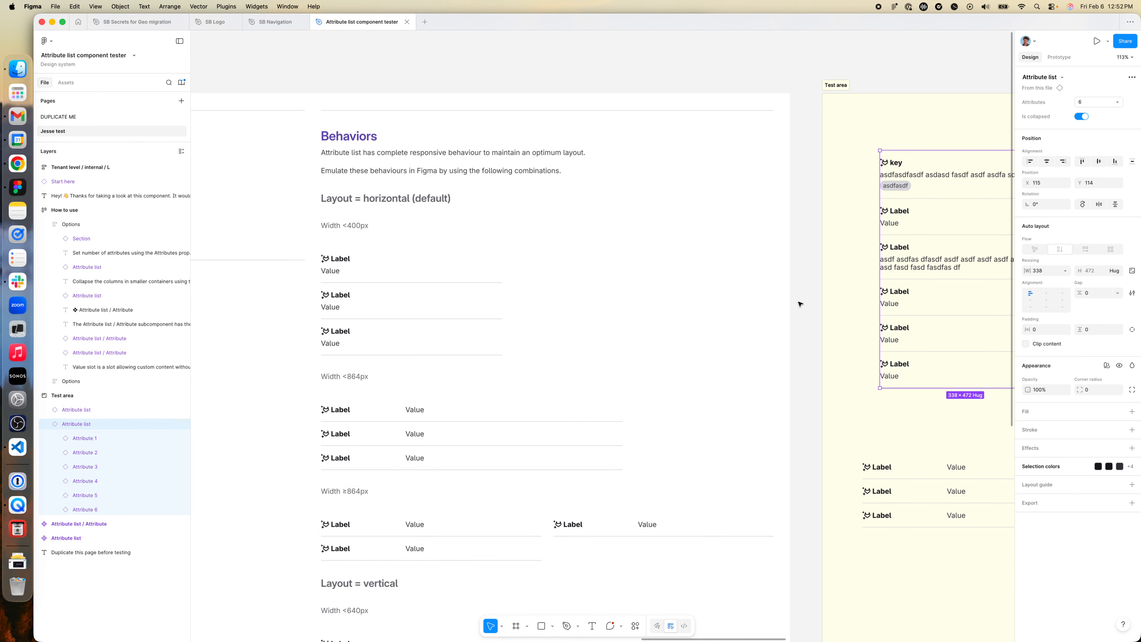
pyautogui.hscroll(2, 798, 301)
pyautogui.scroll(-1, 809, 303)
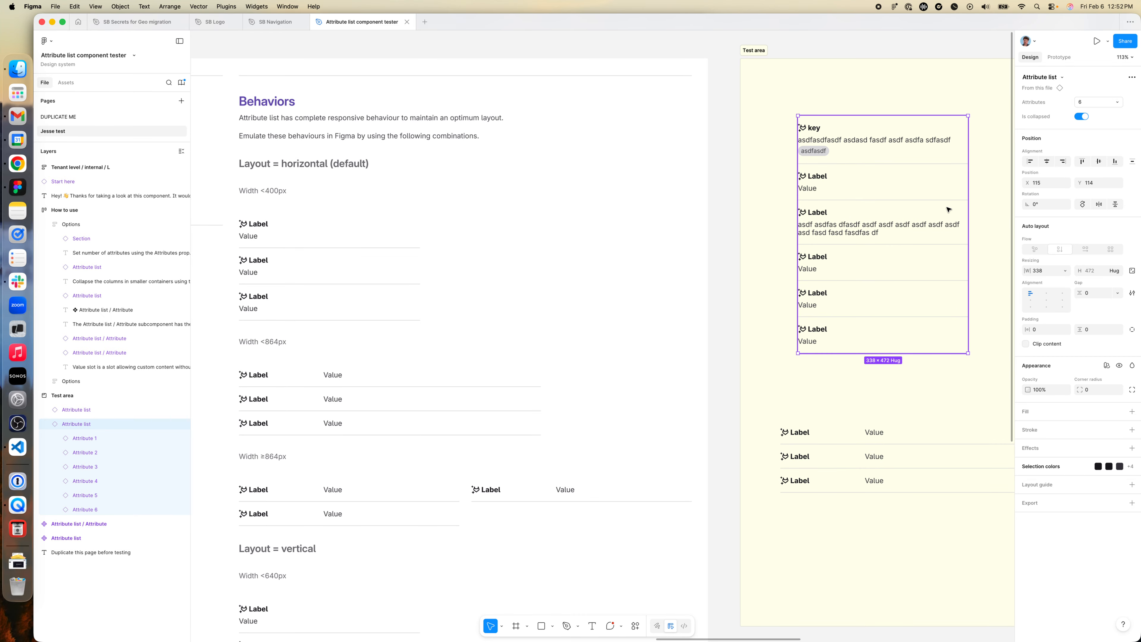
pyautogui.click(1082, 116)
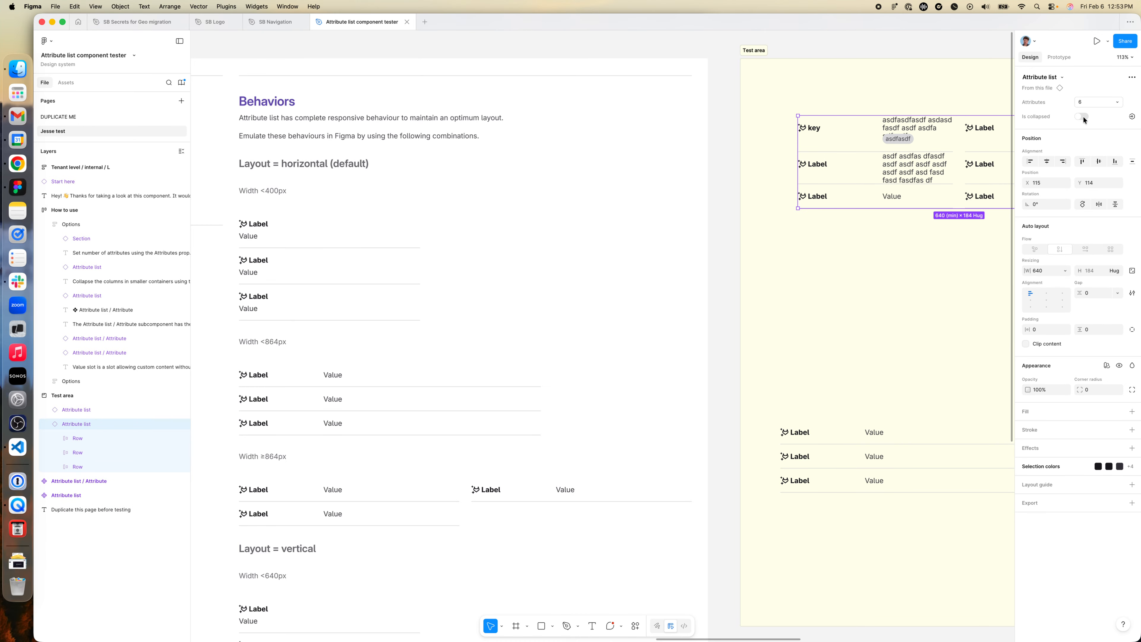
pyautogui.click(1086, 105)
pyautogui.click(1087, 103)
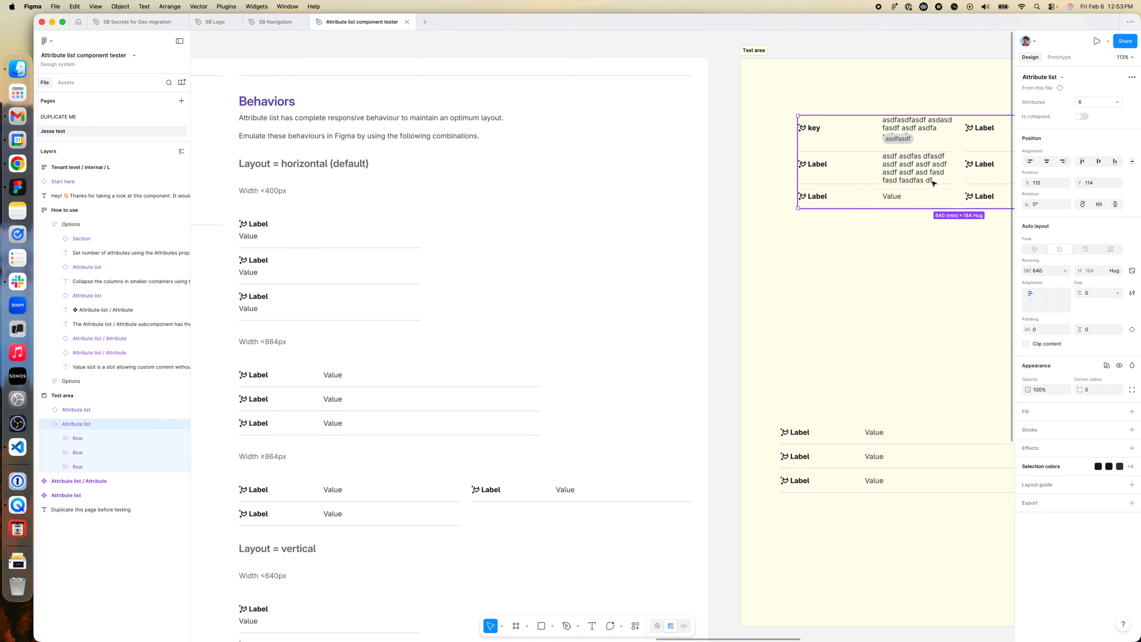
# - Inspect the props of the Width <864px horizontal example in the Behaviors notes
pyautogui.hscroll(5, 929, 183)
pyautogui.hscroll(-7, 930, 189)
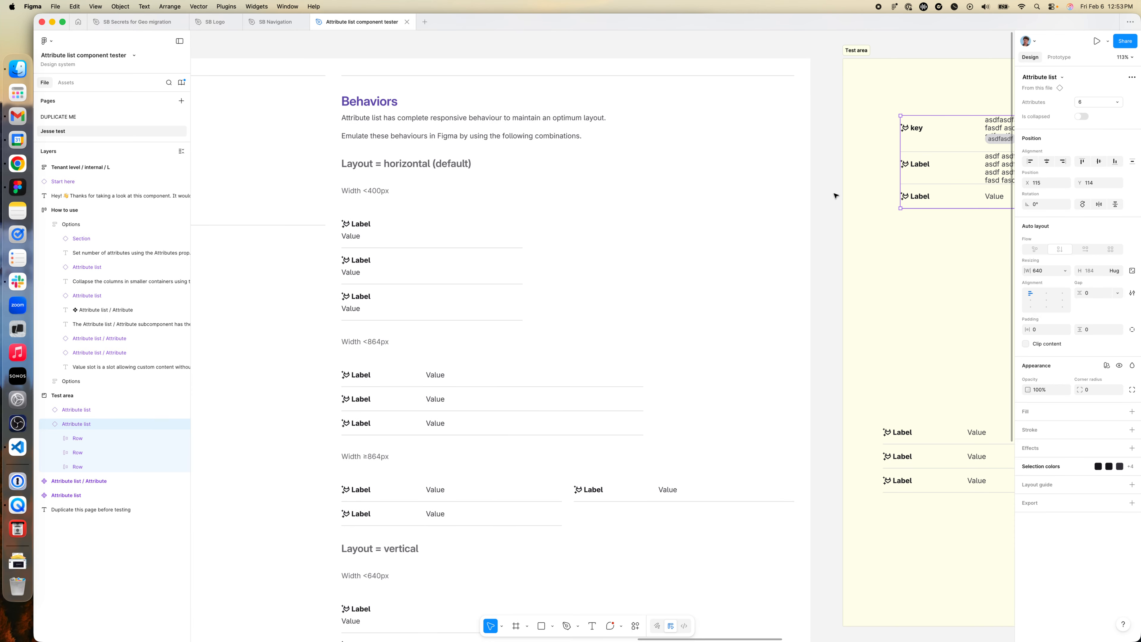
pyautogui.hscroll(8, 834, 196)
pyautogui.hscroll(-6, 848, 193)
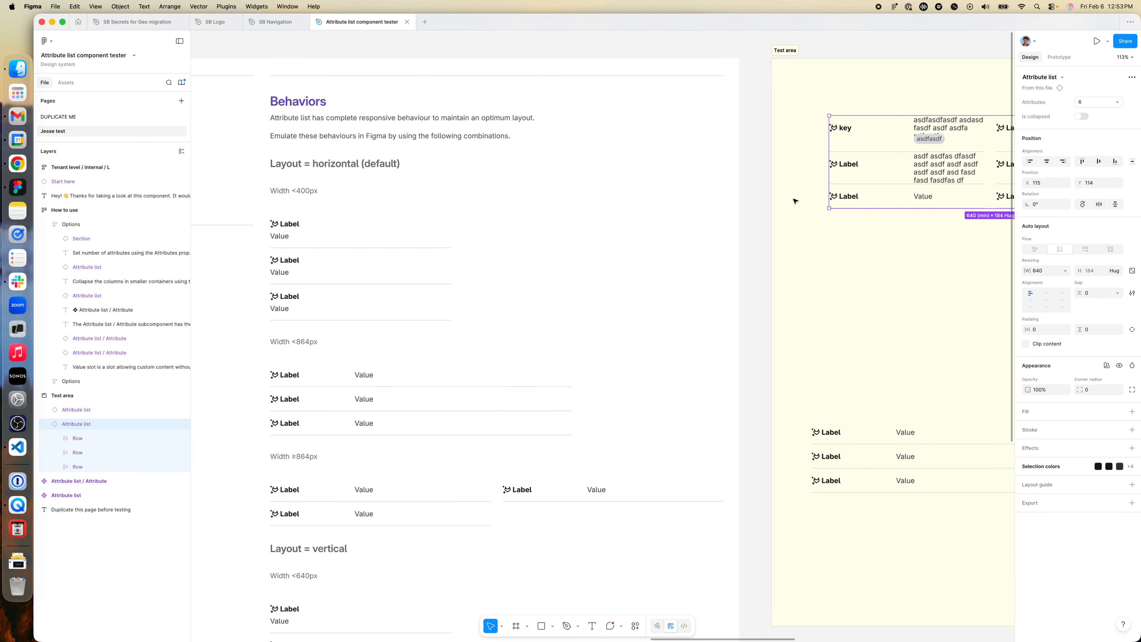
pyautogui.hscroll(3, 795, 201)
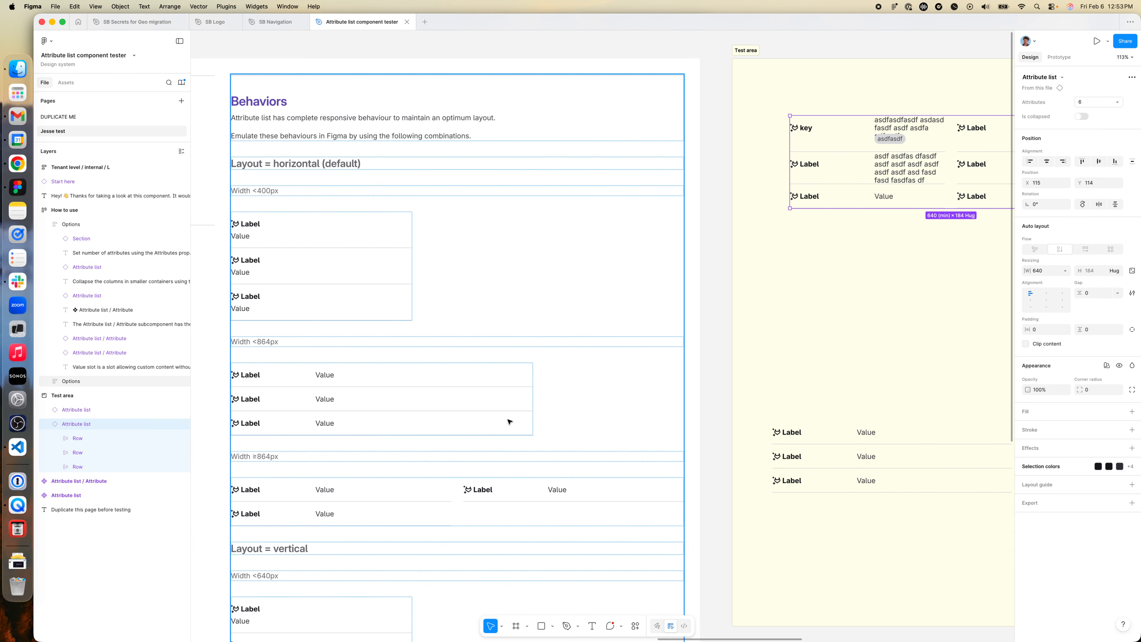
pyautogui.click(324, 392)
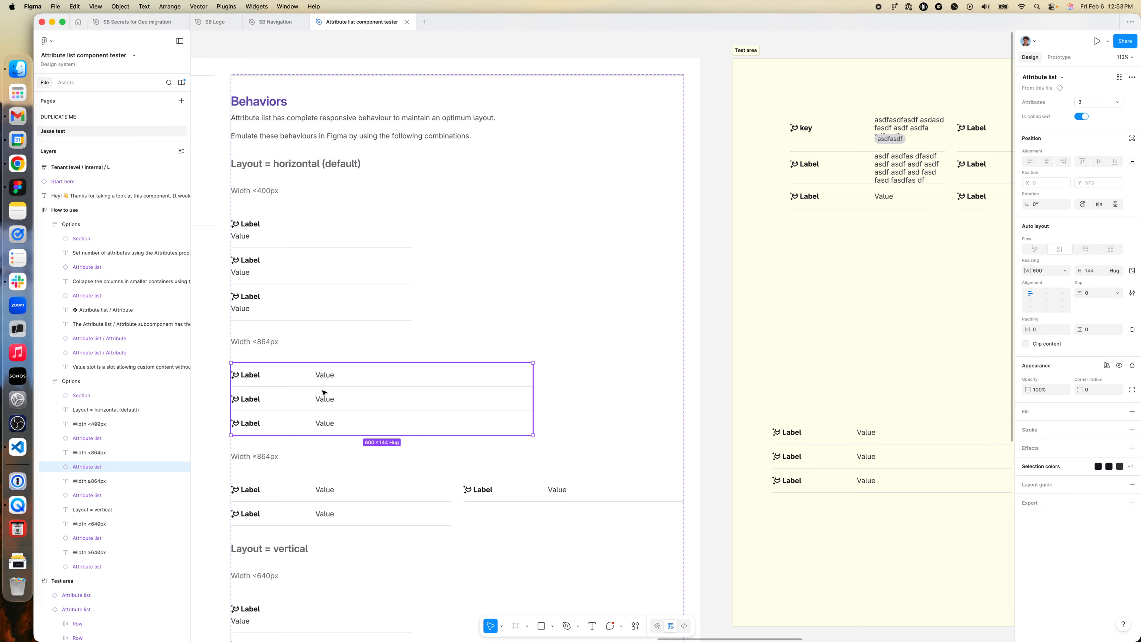
# - Move the upper Attribute list down to about X 130, Y 308 and turn on its Is collapsed prop
pyautogui.click(885, 181)
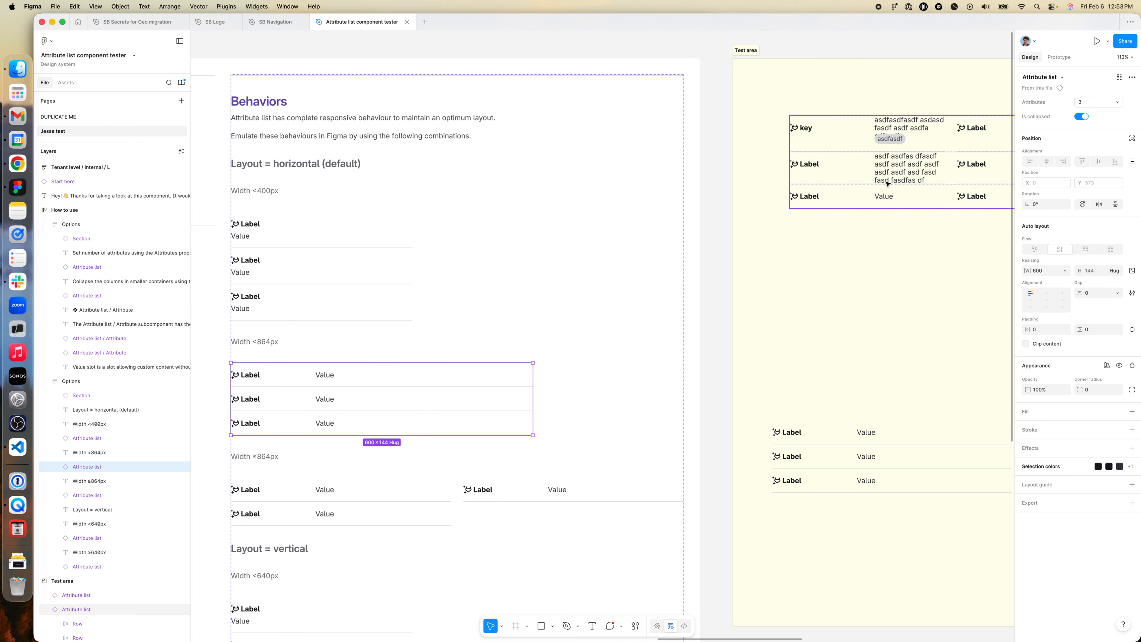
pyautogui.moveTo(874, 198); pyautogui.dragTo(882, 295)
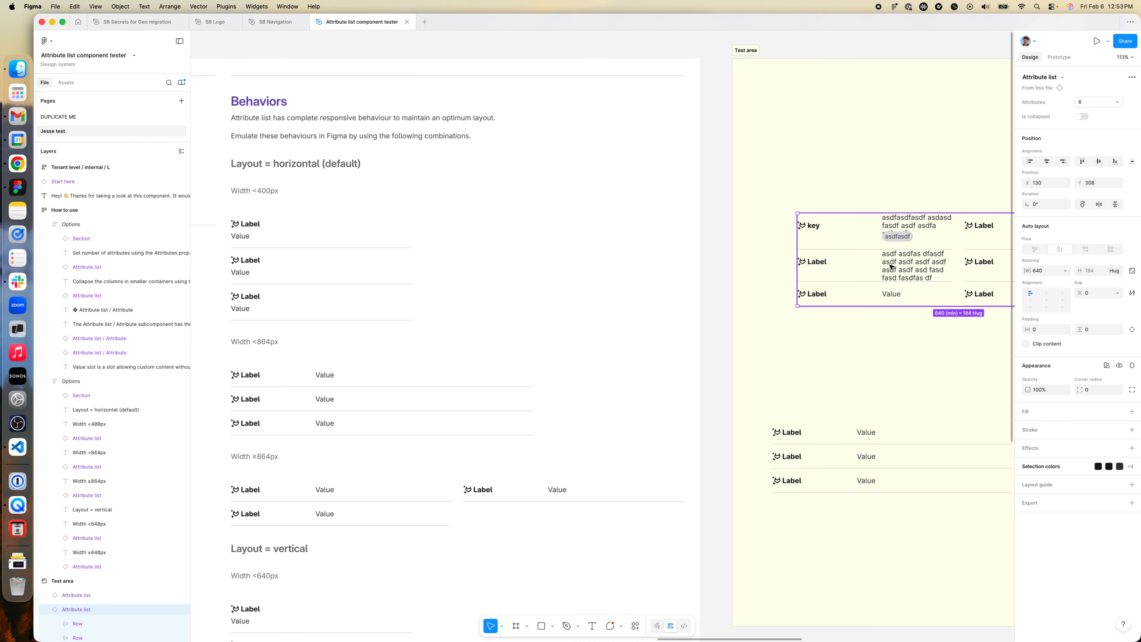
pyautogui.hscroll(10, 889, 265)
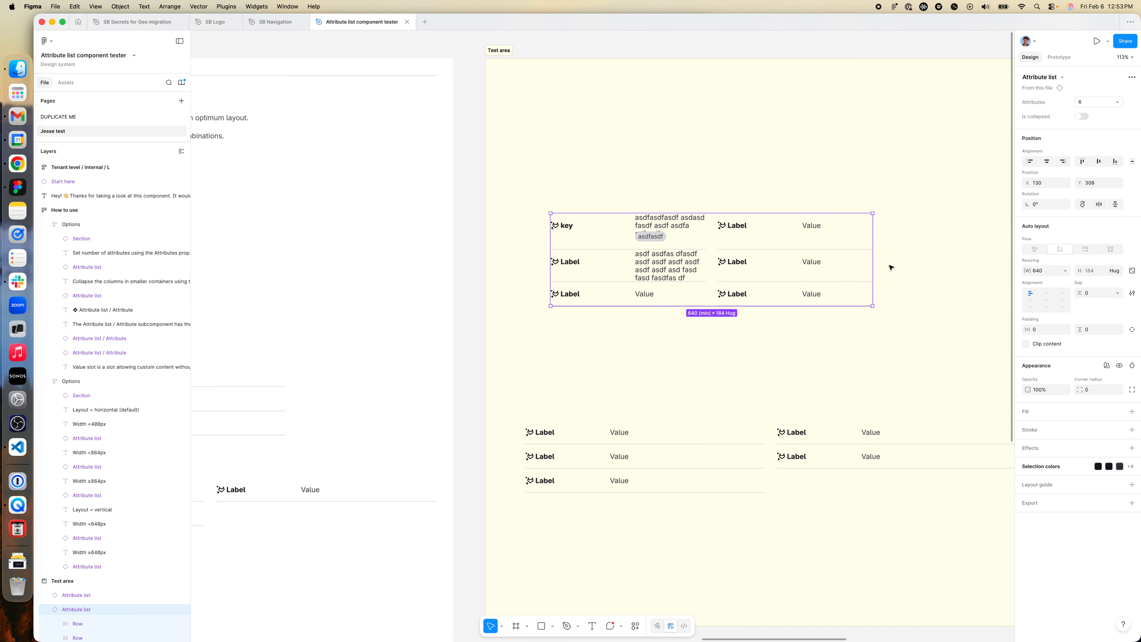
pyautogui.click(1082, 116)
pyautogui.hscroll(-8, 831, 255)
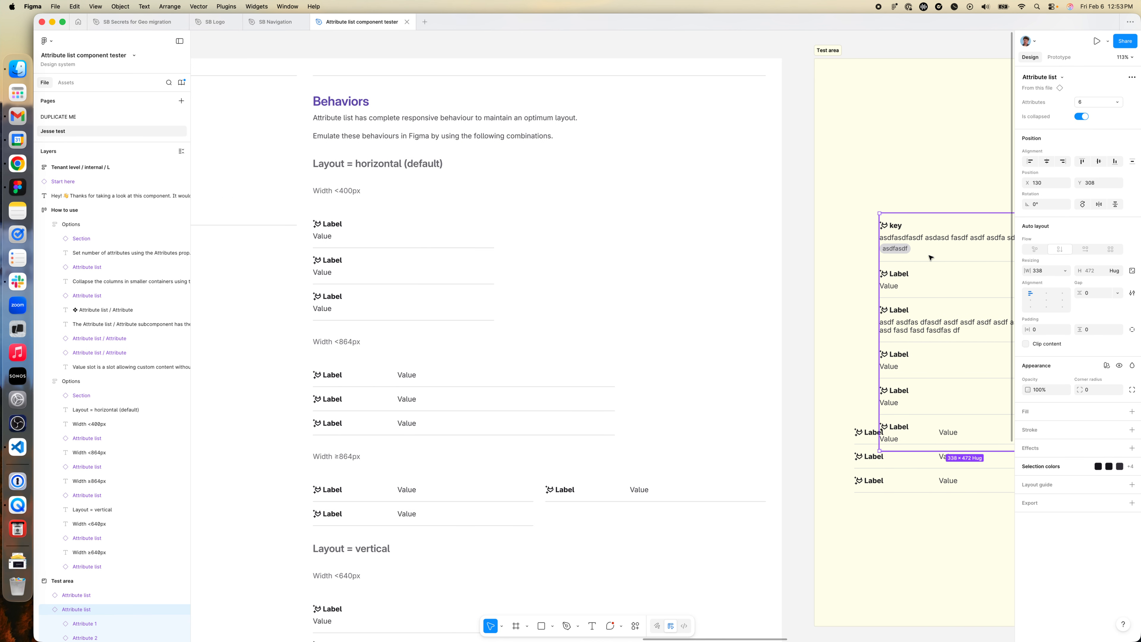
pyautogui.doubleClick(933, 248)
pyautogui.hscroll(6, 933, 247)
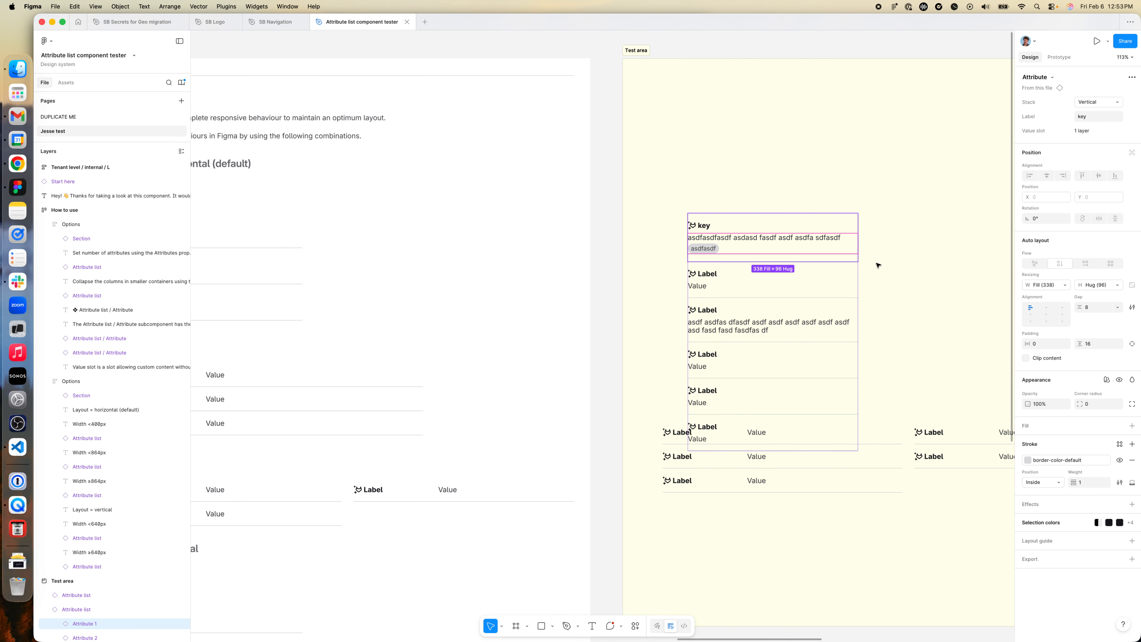
pyautogui.keyDown('shift'); pyautogui.click(771, 274); pyautogui.keyUp('shift')
pyautogui.keyDown('shift'); pyautogui.click(766, 311); pyautogui.keyUp('shift')
pyautogui.keyDown('shift'); pyautogui.click(741, 372); pyautogui.keyUp('shift')
pyautogui.keyDown('shift'); pyautogui.click(732, 400); pyautogui.keyUp('shift')
pyautogui.keyDown('shift'); pyautogui.click(724, 432); pyautogui.keyUp('shift')
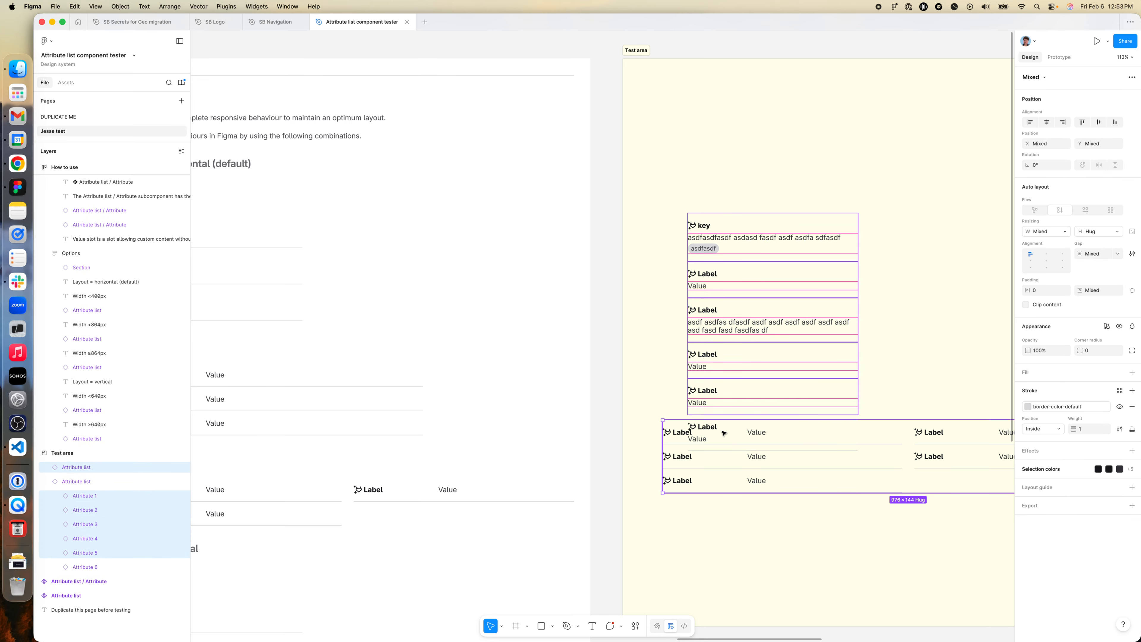
# - Move the collapsed Attribute list up clear of the lower list, to about X 122, Y 127
pyautogui.click(904, 237)
pyautogui.click(805, 247)
pyautogui.moveTo(805, 246); pyautogui.dragTo(801, 155)
# - Set the Stack of all six attributes in the collapsed Attribute list to Horizontal
pyautogui.doubleClick(736, 153)
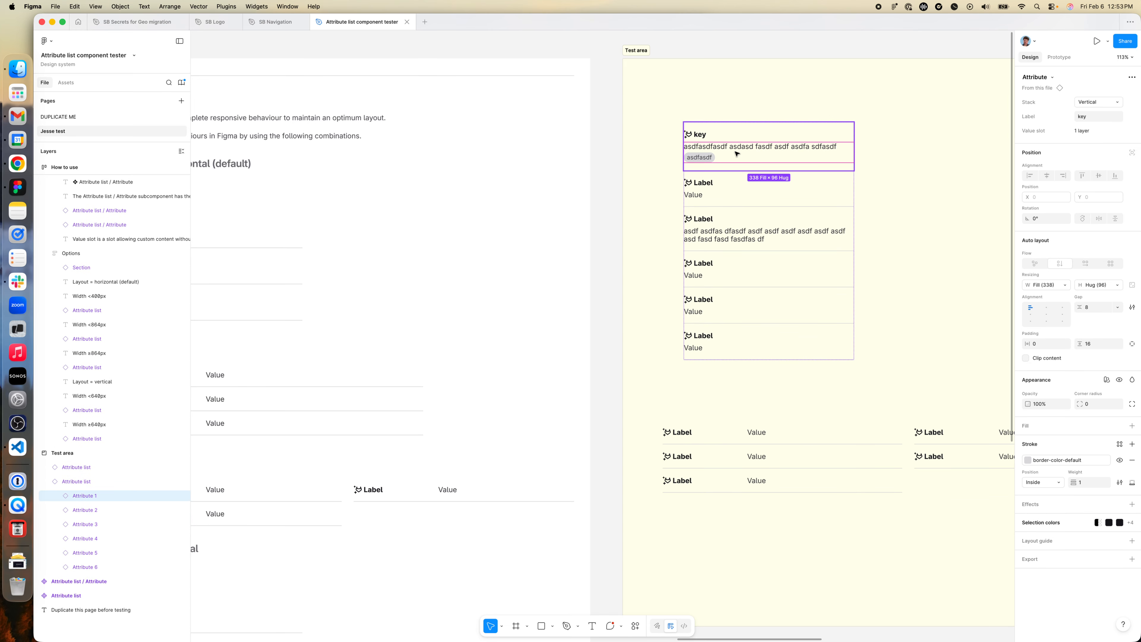
pyautogui.keyDown('shift'); pyautogui.click(729, 181); pyautogui.keyUp('shift')
pyautogui.keyDown('shift'); pyautogui.click(714, 237); pyautogui.keyUp('shift')
pyautogui.keyDown('shift'); pyautogui.click(713, 270); pyautogui.keyUp('shift')
pyautogui.keyDown('shift'); pyautogui.click(713, 308); pyautogui.keyUp('shift')
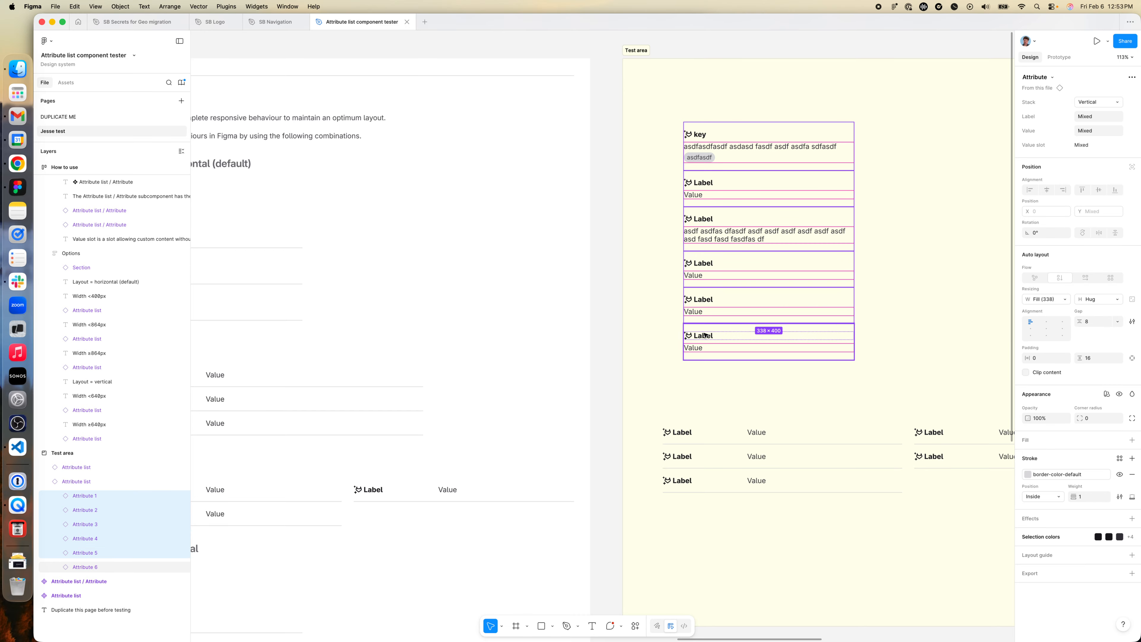
pyautogui.keyDown('shift'); pyautogui.click(713, 343); pyautogui.keyUp('shift')
pyautogui.click(1084, 103)
pyautogui.click(1096, 92)
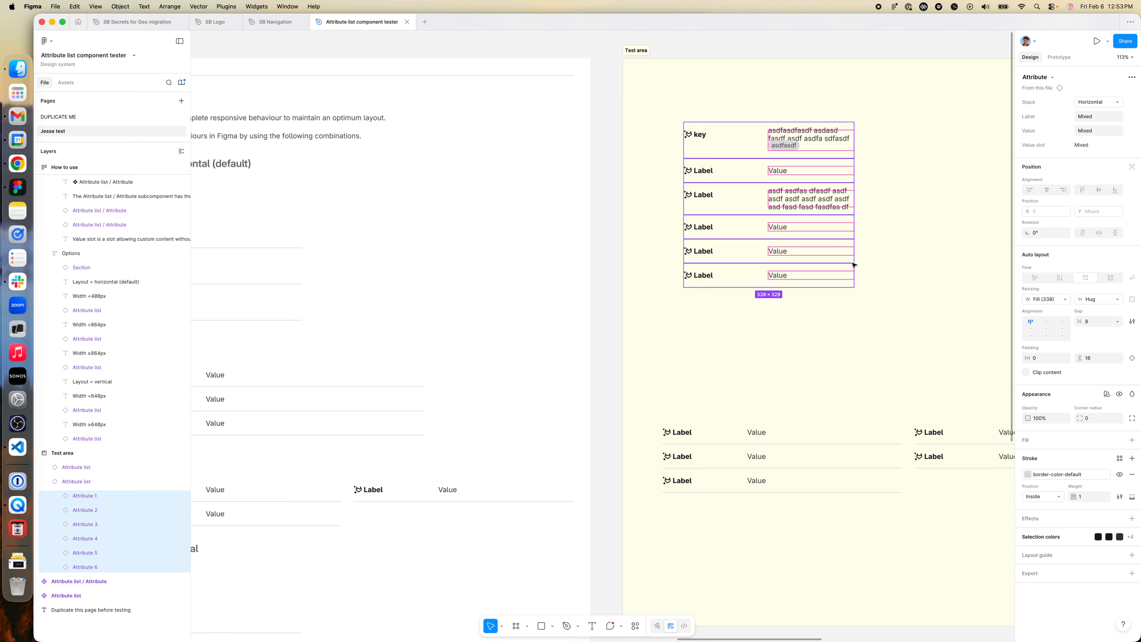
pyautogui.click(921, 236)
# - Widen the collapsed Attribute list to about 547 and inspect the custom content in the first attribute's Value slot
pyautogui.click(840, 200)
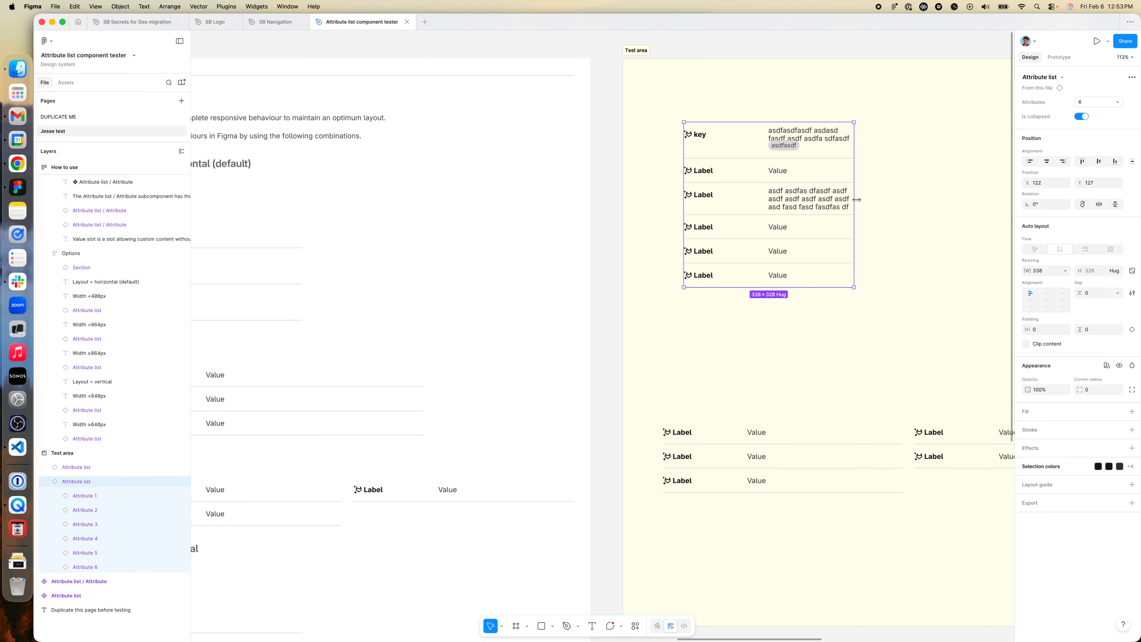
pyautogui.moveTo(857, 200); pyautogui.dragTo(961, 201)
pyautogui.doubleClick(863, 135)
pyautogui.doubleClick(863, 135)
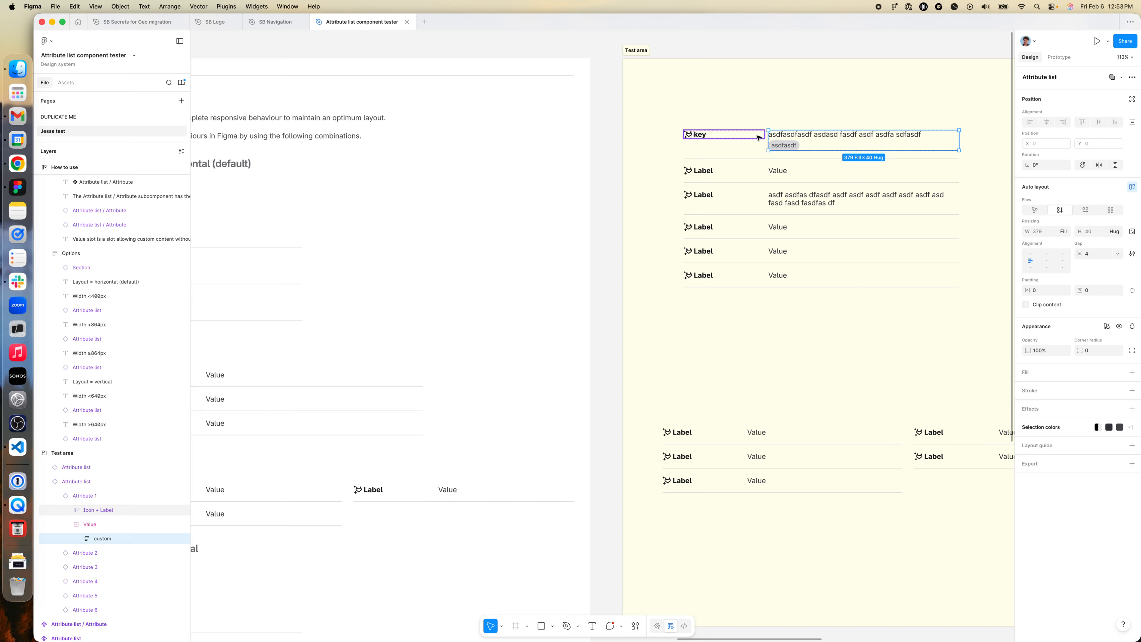
pyautogui.click(985, 193)
# - Narrow the collapsed Attribute list to about 356 and set the height of the first attribute's value text to hug its contents
pyautogui.click(871, 185)
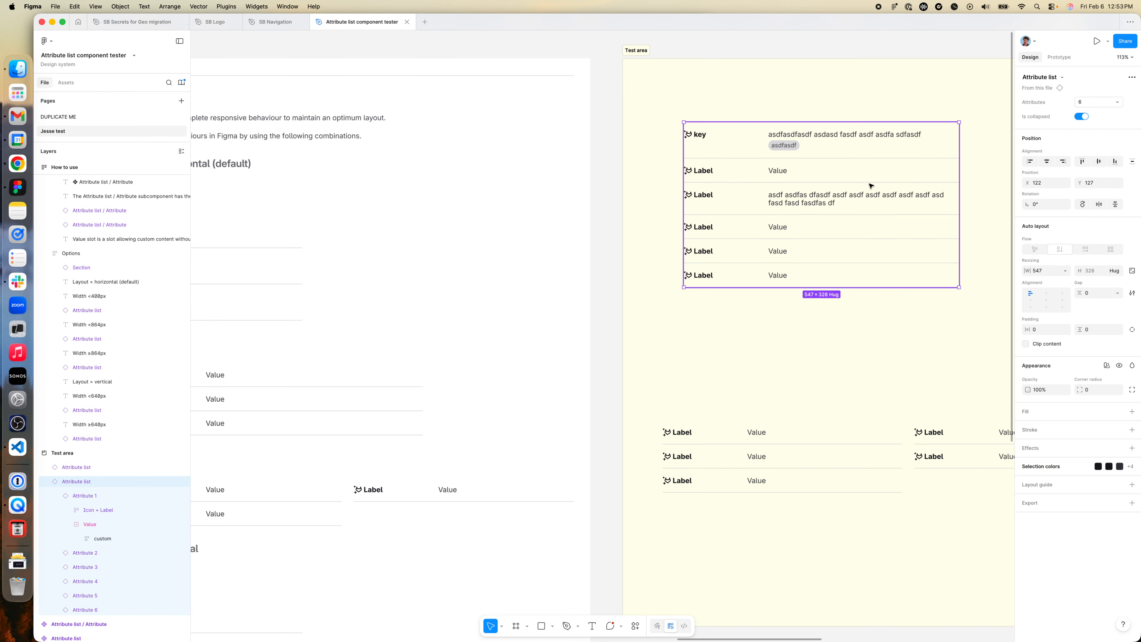
pyautogui.moveTo(958, 193); pyautogui.dragTo(861, 183)
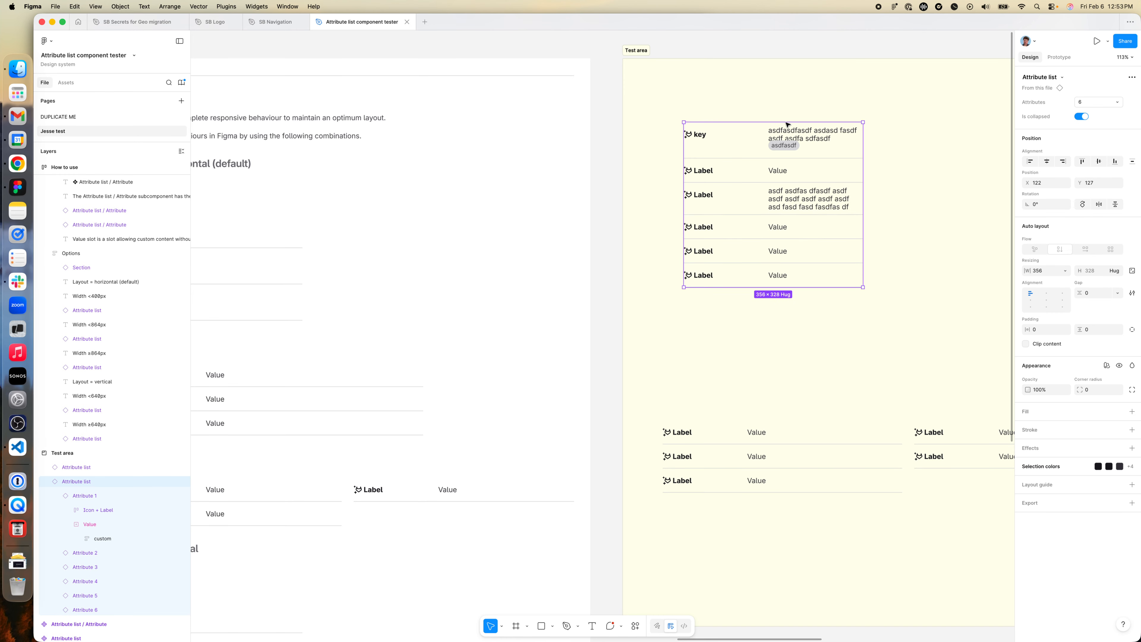
pyautogui.moveTo(797, 133); pyautogui.dragTo(799, 135)
pyautogui.doubleClick(799, 134)
pyautogui.doubleClick(799, 135)
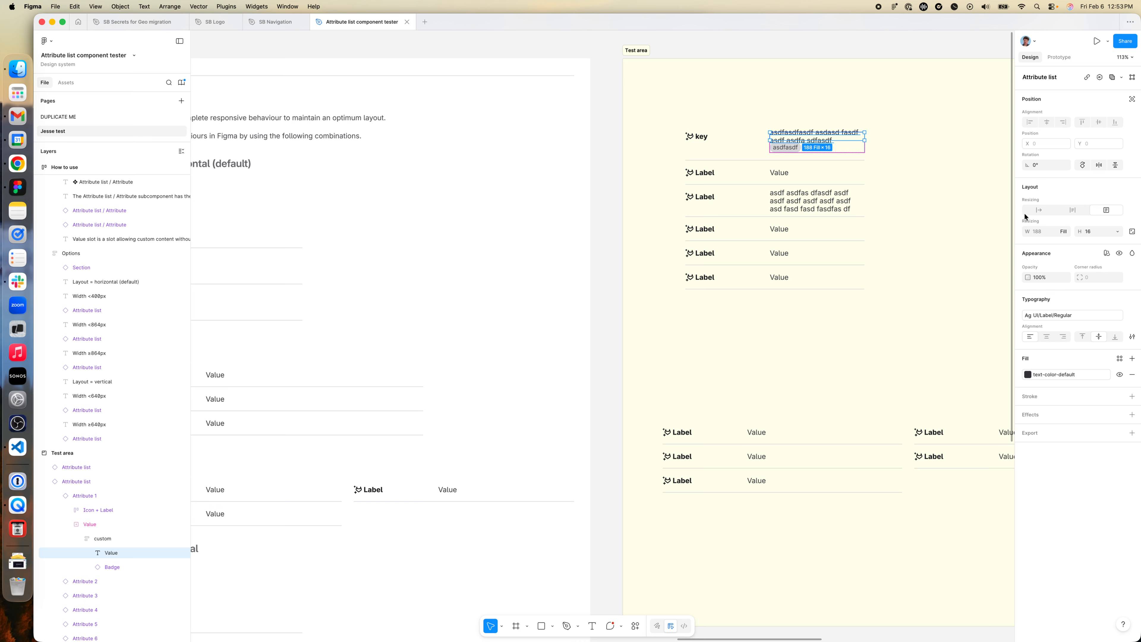
pyautogui.click(1116, 231)
pyautogui.click(1095, 245)
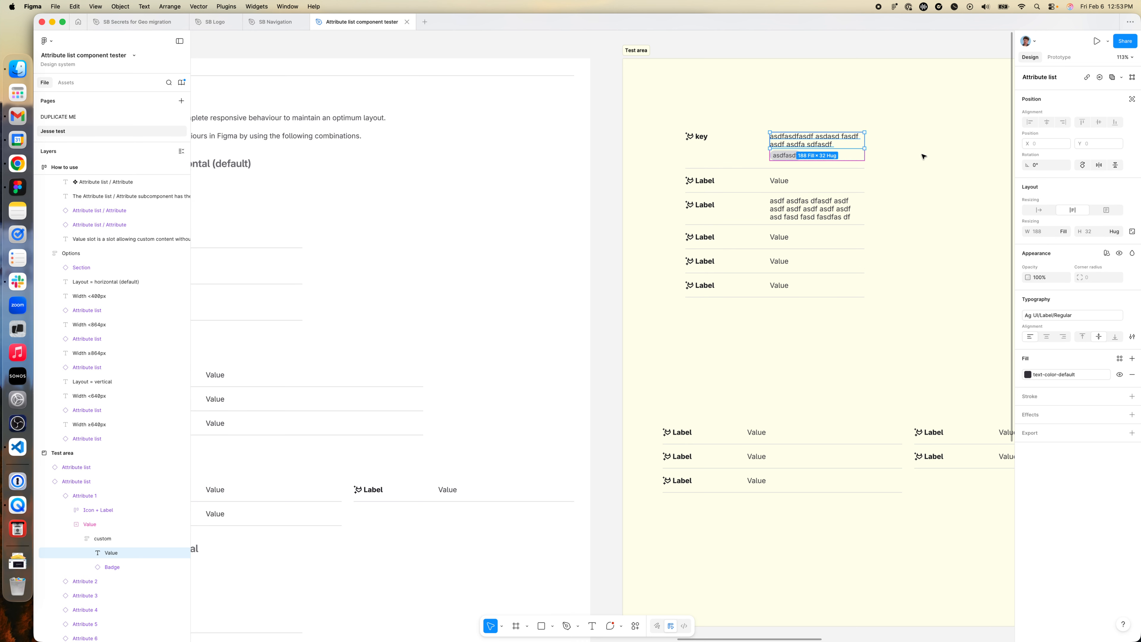
# - Narrow the collapsed Attribute list further so that its long value texts wrap onto more lines
pyautogui.click(921, 155)
pyautogui.click(792, 185)
pyautogui.moveTo(864, 193); pyautogui.dragTo(826, 193)
# - Set the height of the third attribute's value text in the collapsed Attribute list to hug its contents
pyautogui.doubleClick(788, 208)
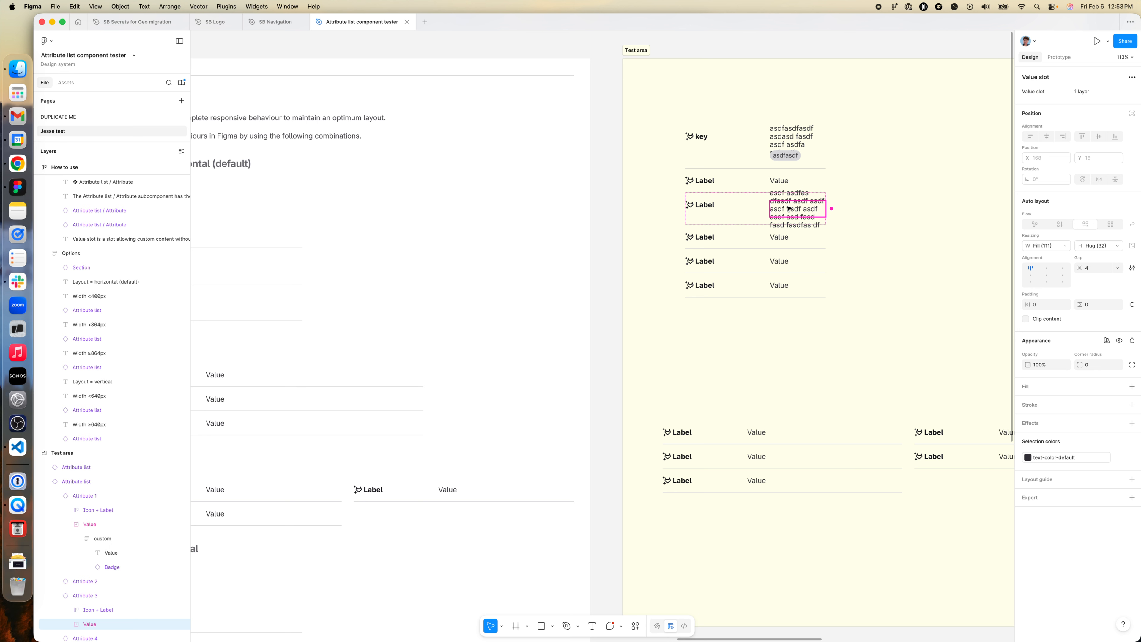
pyautogui.doubleClick(789, 208)
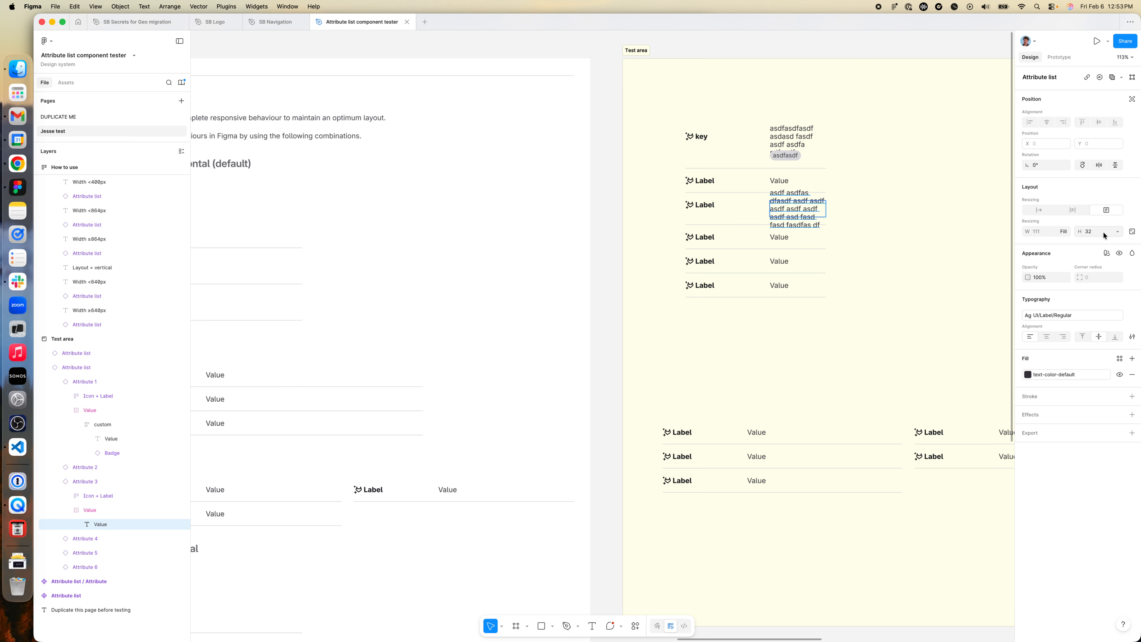
pyautogui.click(1118, 233)
pyautogui.click(1087, 240)
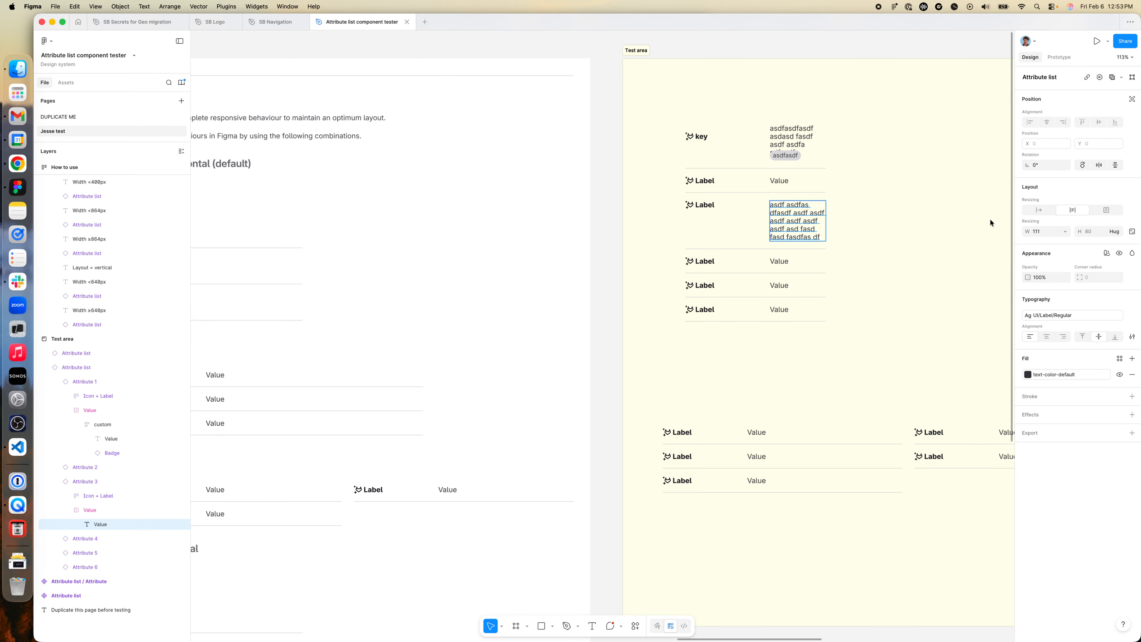
pyautogui.click(854, 224)
# - Check the Behaviors width examples and widen the collapsed Attribute list to about 518
pyautogui.click(704, 220)
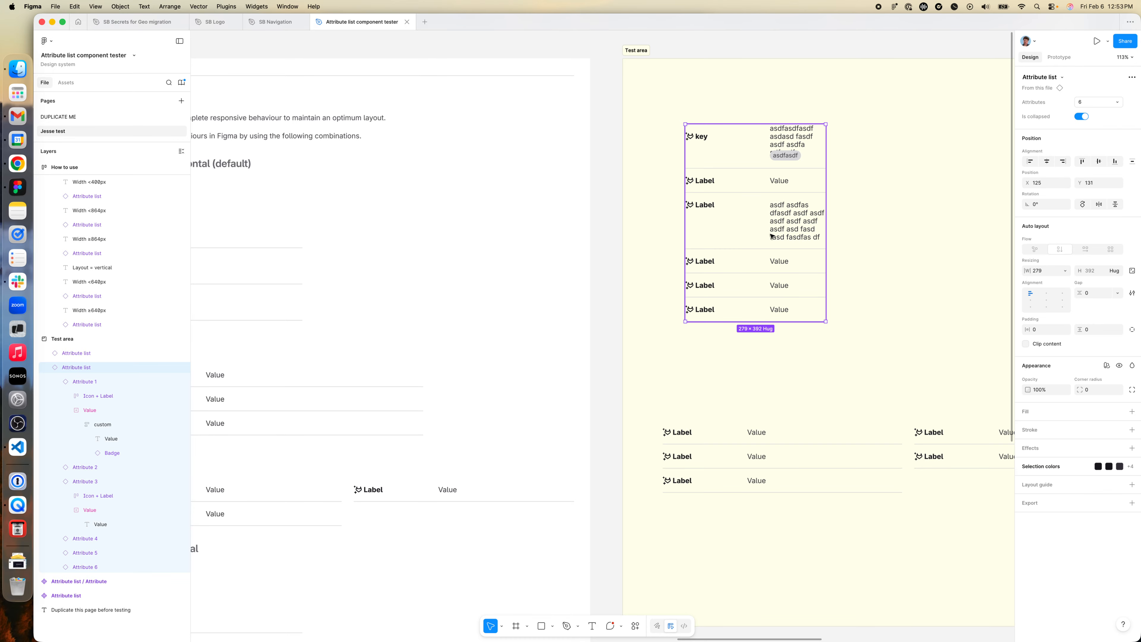
pyautogui.hscroll(-5, 707, 266)
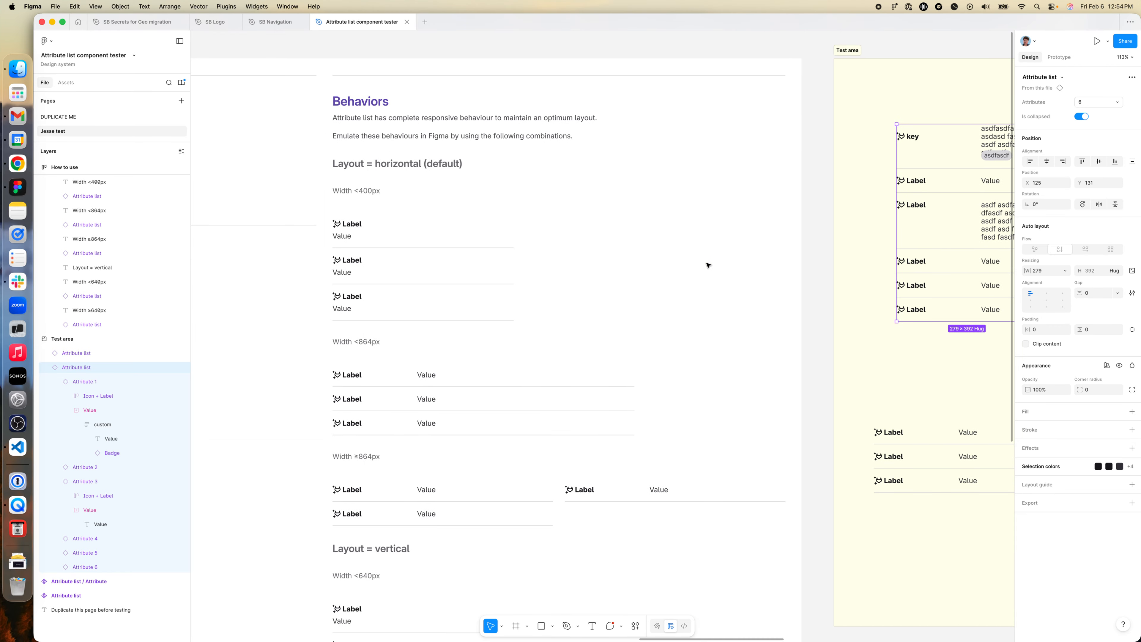
pyautogui.scroll(-3, 489, 396)
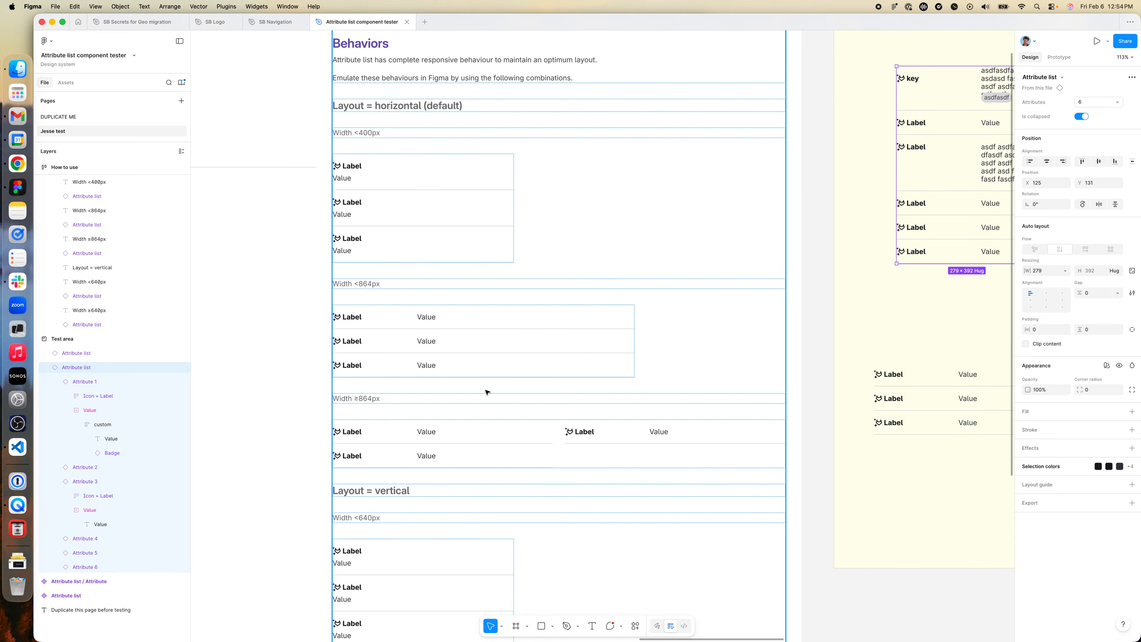
pyautogui.scroll(-2, 446, 346)
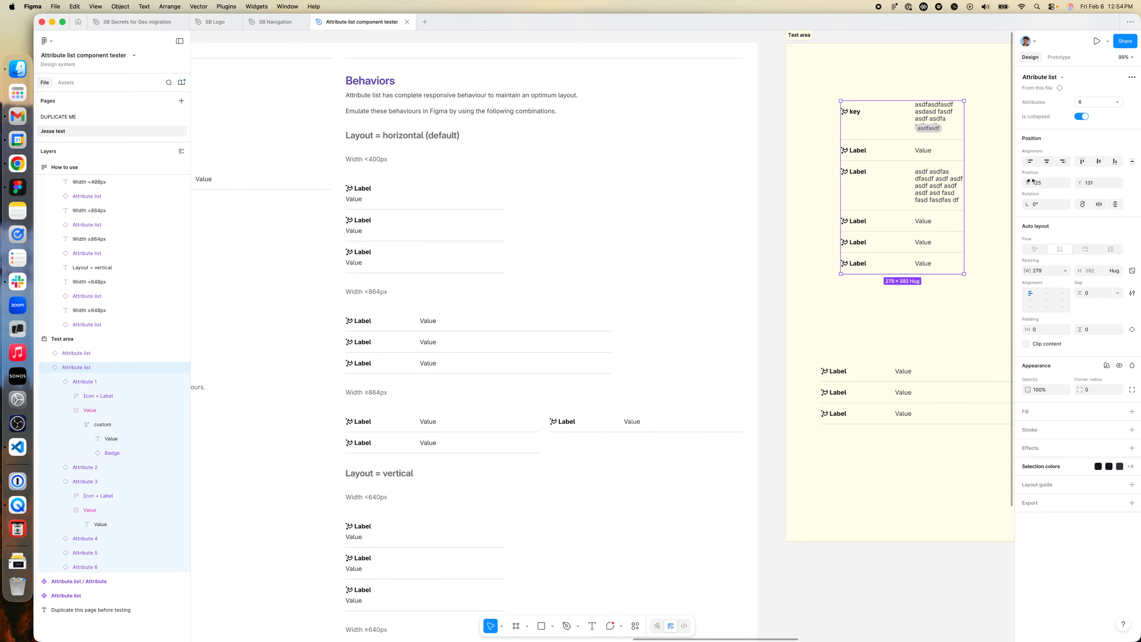
pyautogui.moveTo(964, 219)
pyautogui.mouseDown()
pyautogui.moveTo(1060, 219)
pyautogui.moveTo(960, 218)
pyautogui.mouseUp()
# - Replace the third attribute's label with "really long label it's really long and anlonagsdl kasdflkajsd fasdf asdf"
pyautogui.doubleClick(752, 175)
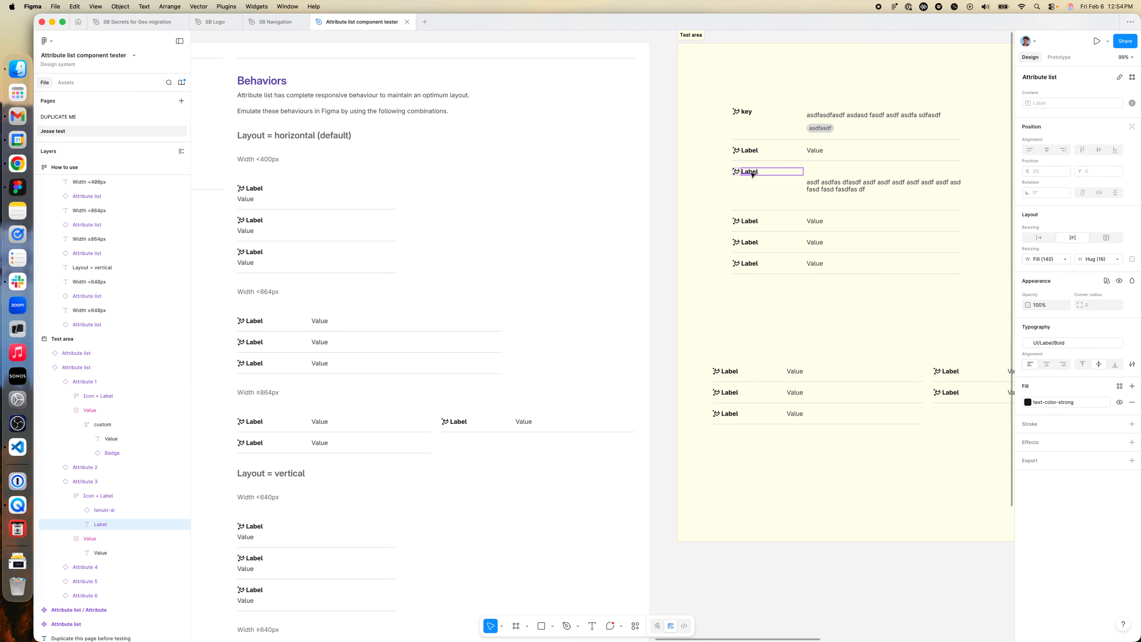
pyautogui.doubleClick(750, 171)
pyautogui.write("really long lanbel it's really long and anlonagsdl k")
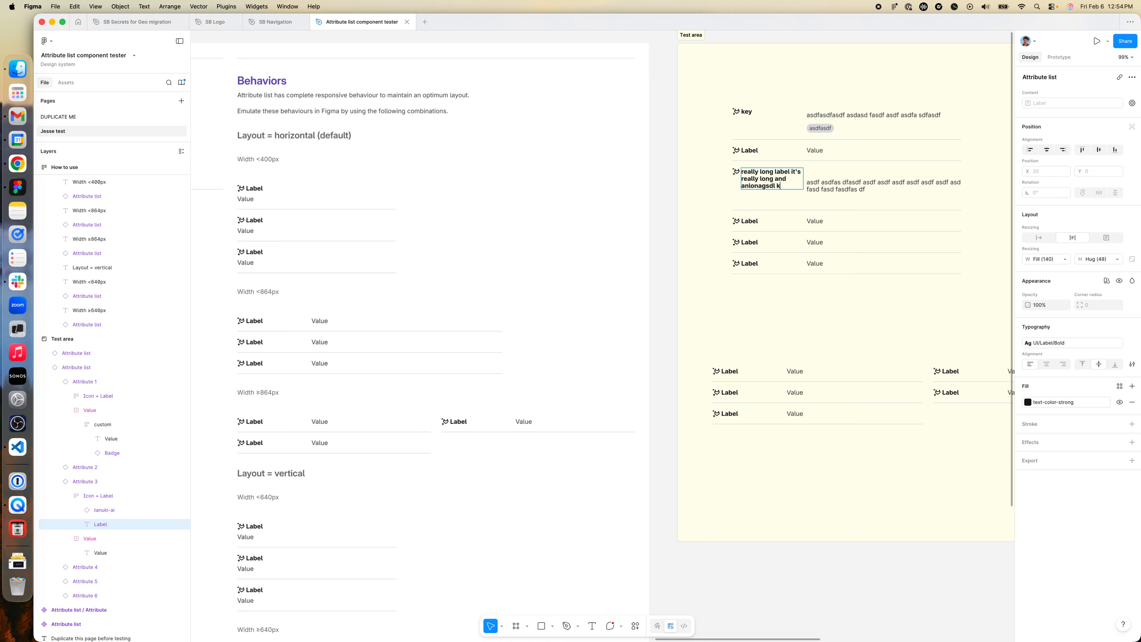
pyautogui.write('asdflkajsd fasdf asdf')
pyautogui.press('Escape')
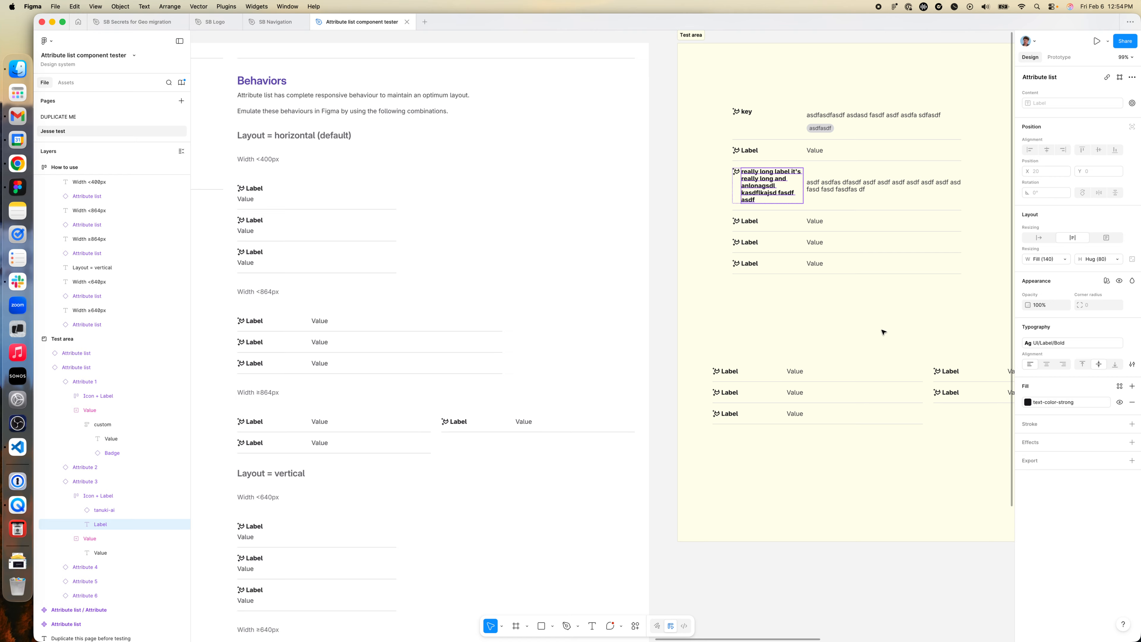
pyautogui.click(908, 265)
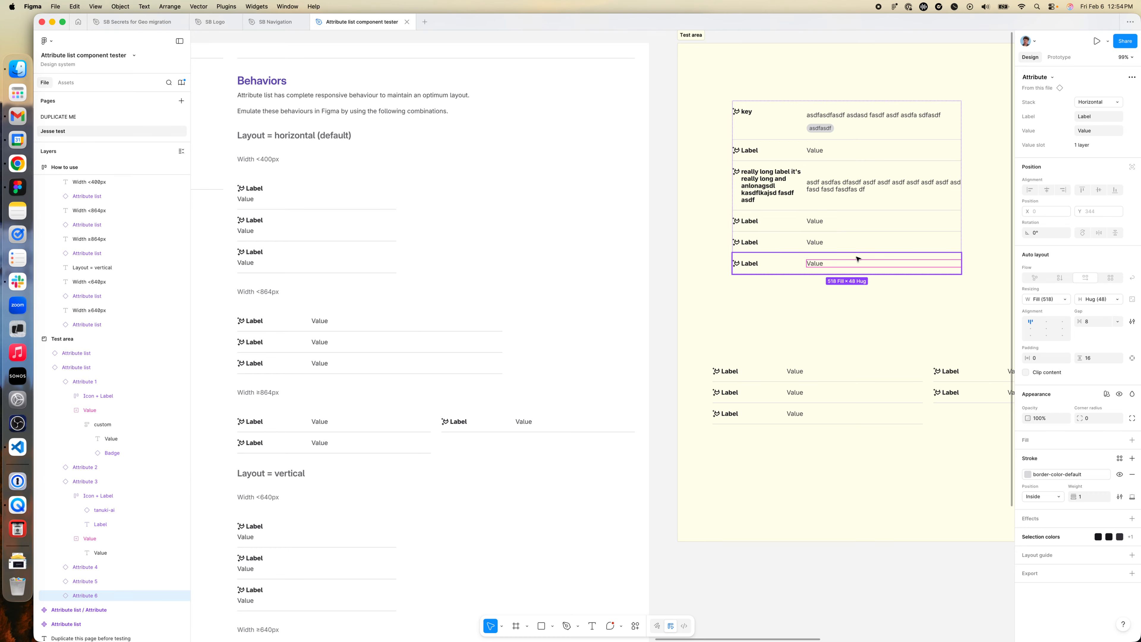
# - Inspect the third attribute's long label text and its Value slot
pyautogui.doubleClick(764, 187)
pyautogui.press('Escape')
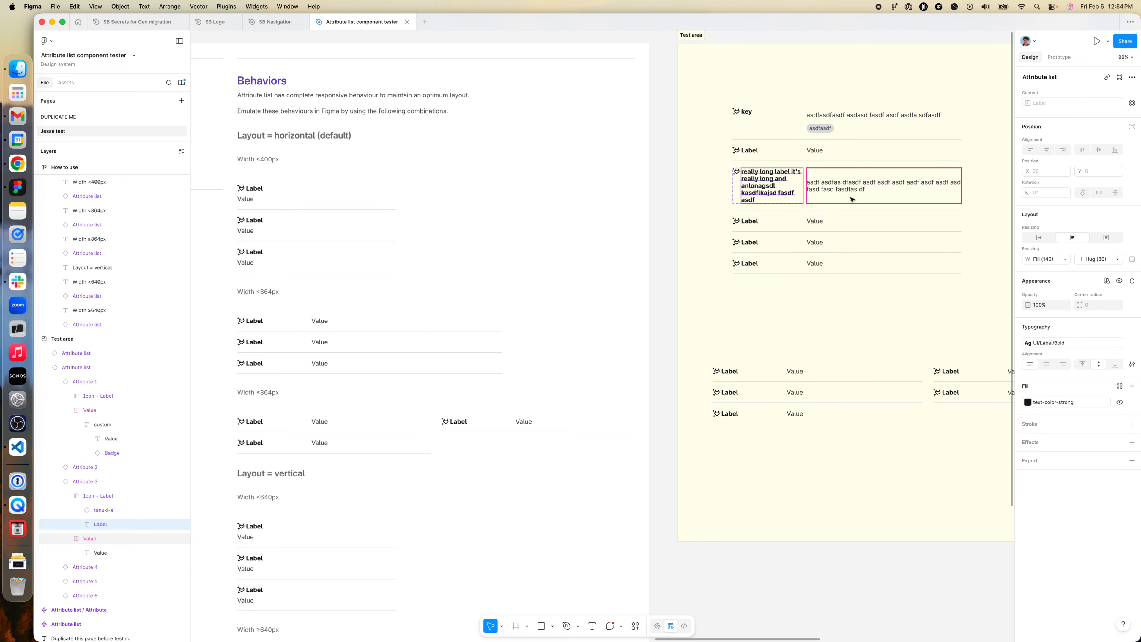
pyautogui.click(850, 193)
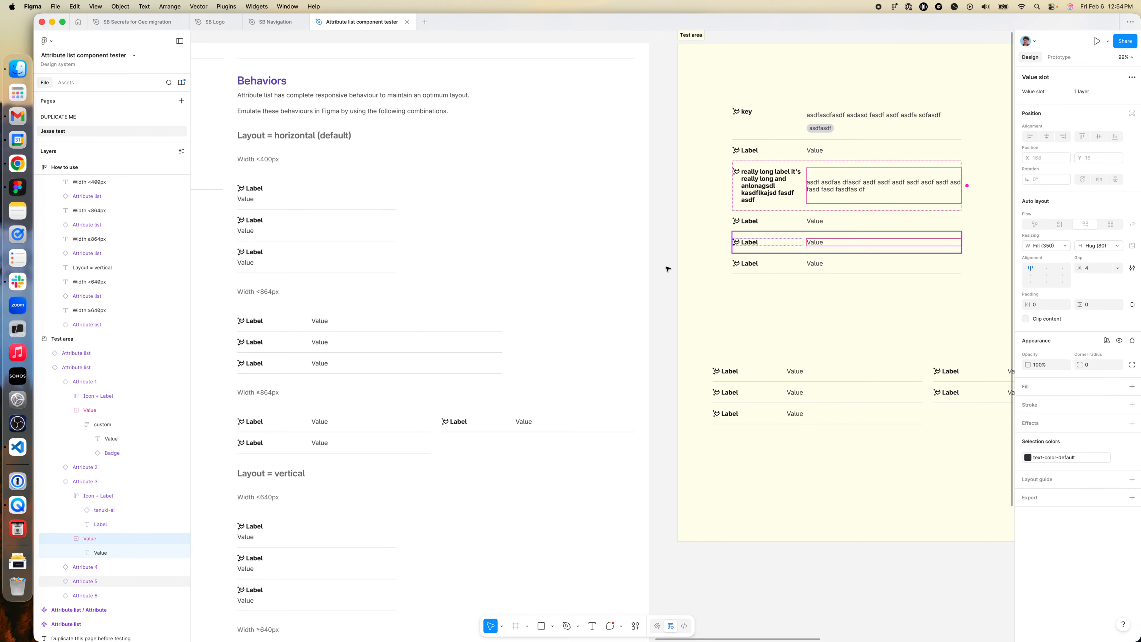
# - Read through the horizontal and vertical layout examples in the Behaviors notes
pyautogui.hscroll(-3, 462, 365)
pyautogui.scroll(-1, 499, 376)
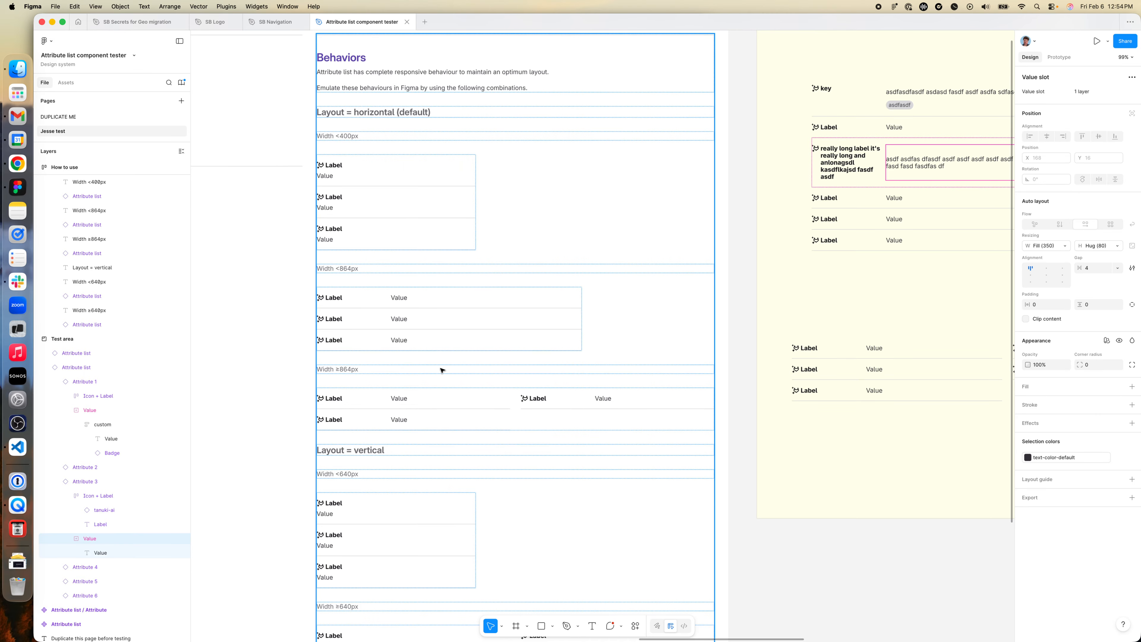
pyautogui.scroll(-2, 440, 369)
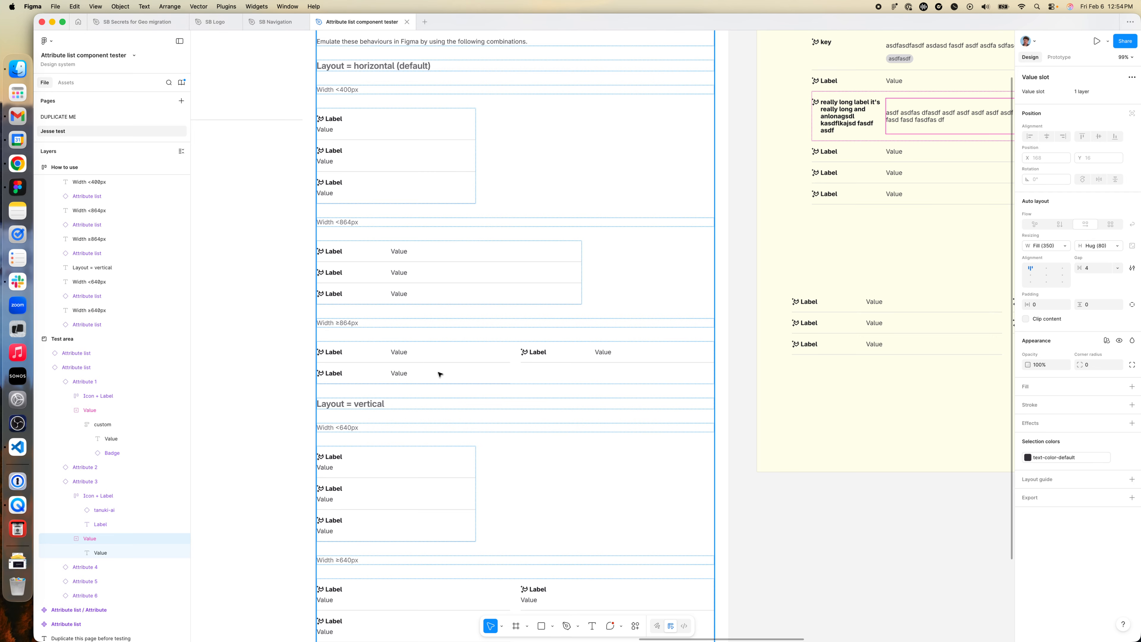
pyautogui.scroll(-1, 382, 376)
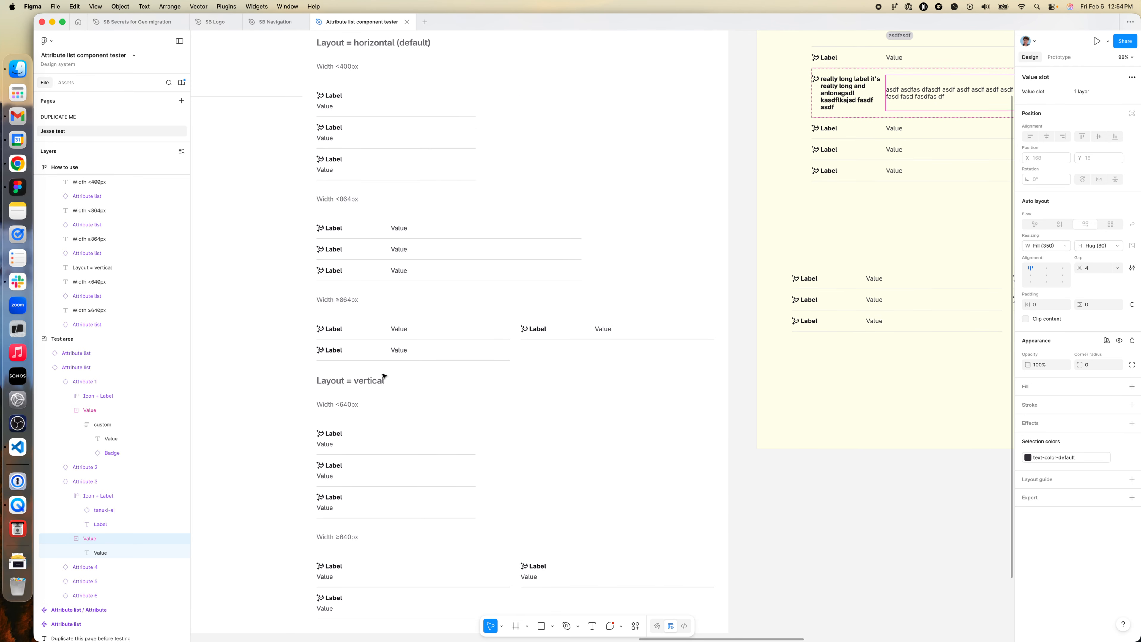
pyautogui.scroll(2, 517, 388)
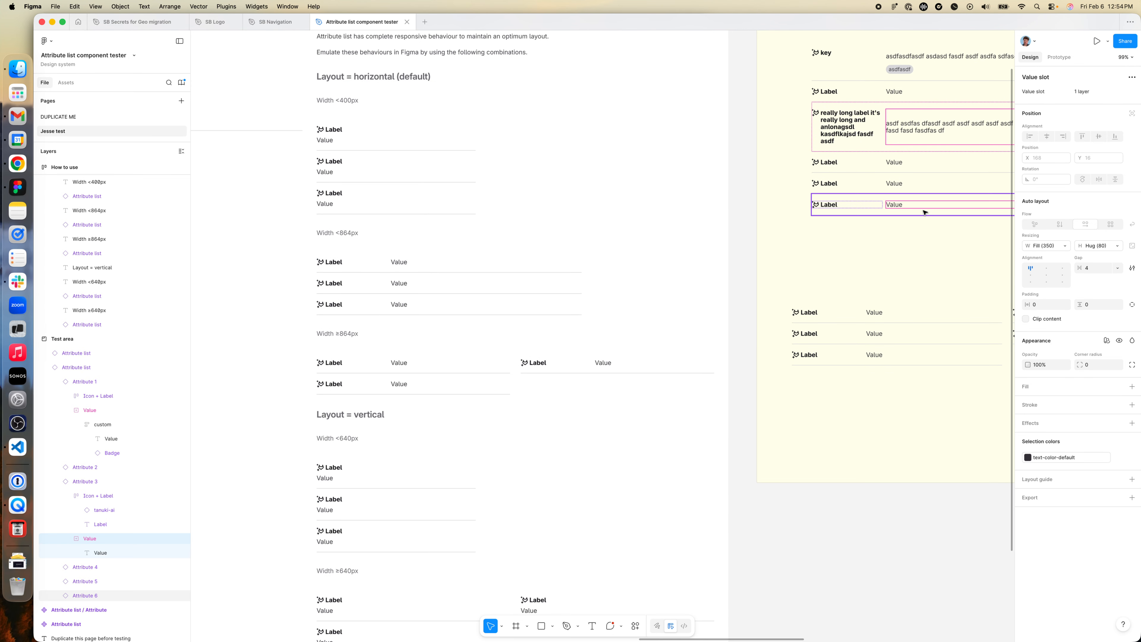
pyautogui.scroll(-4, 353, 425)
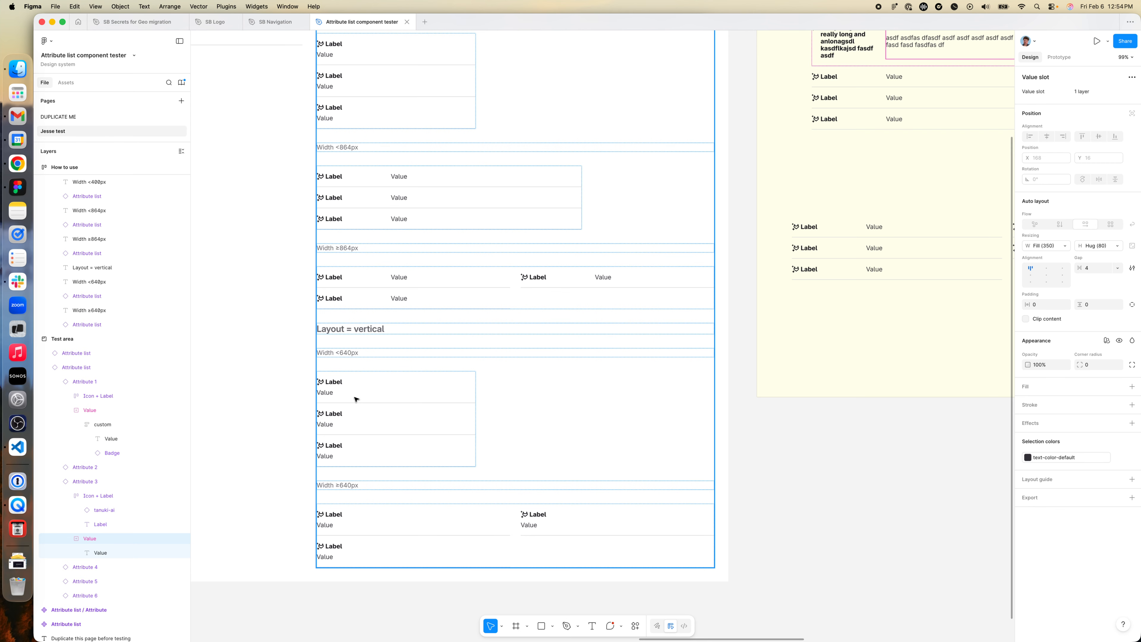
pyautogui.scroll(6, 354, 405)
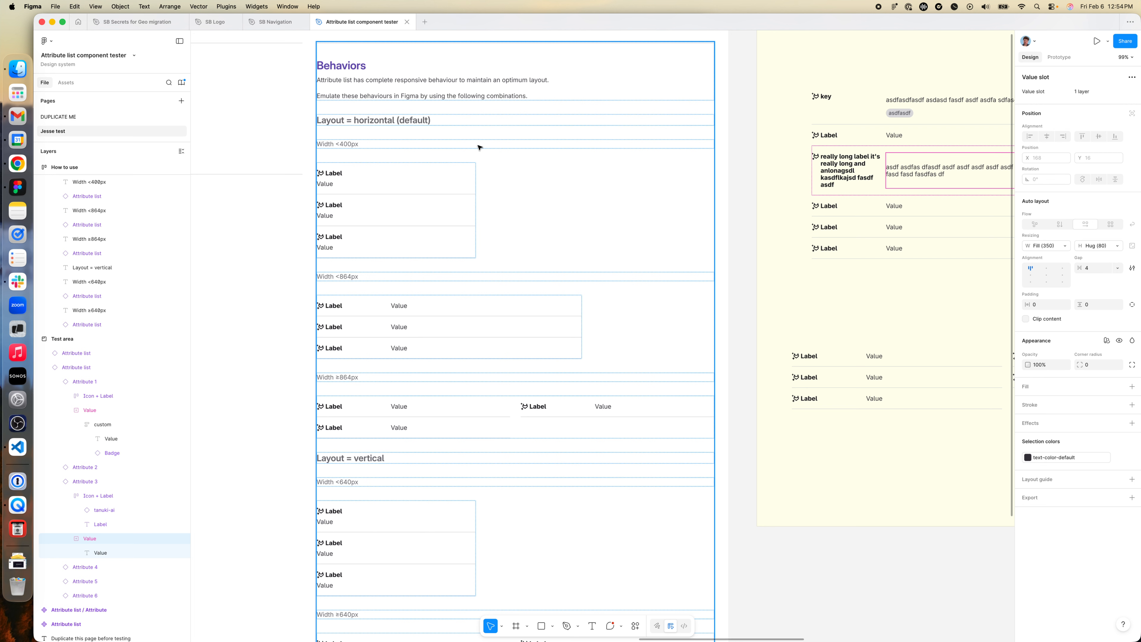
# - Examine the properties of the horizontal layout example lists for widths <400px, <864px and ≥864px
pyautogui.click(347, 191)
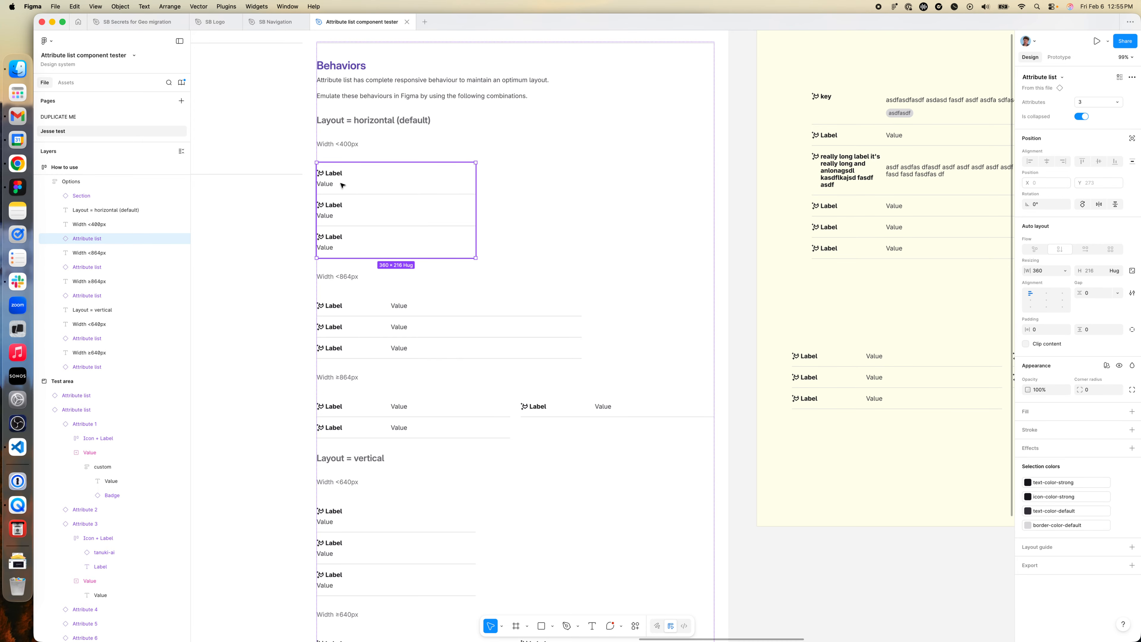
pyautogui.scroll(-2, 373, 270)
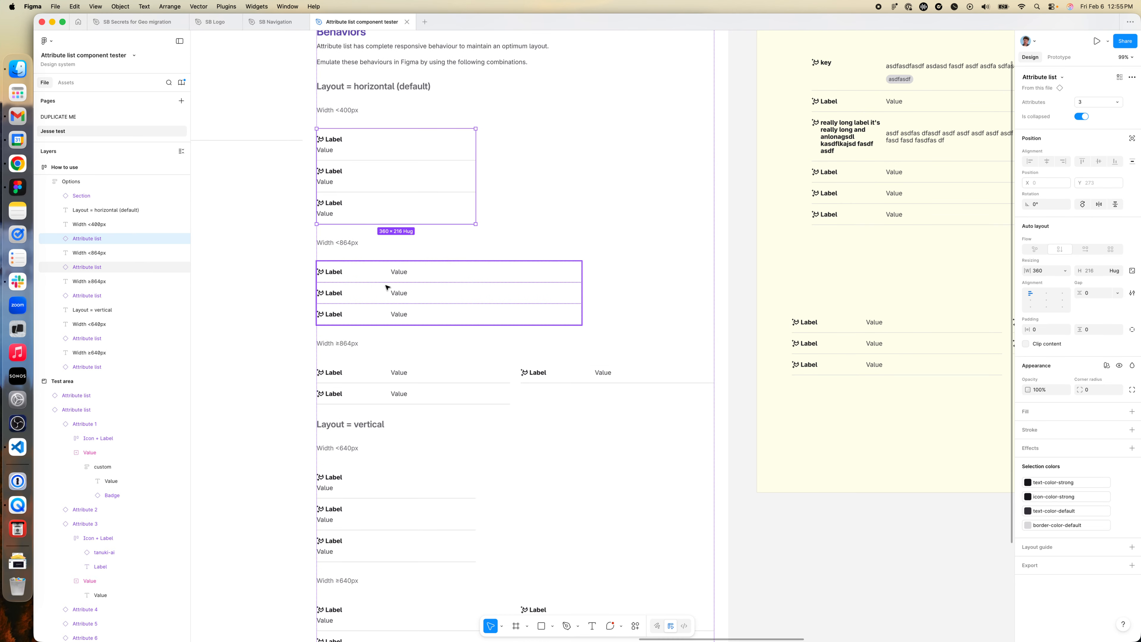
pyautogui.click(387, 287)
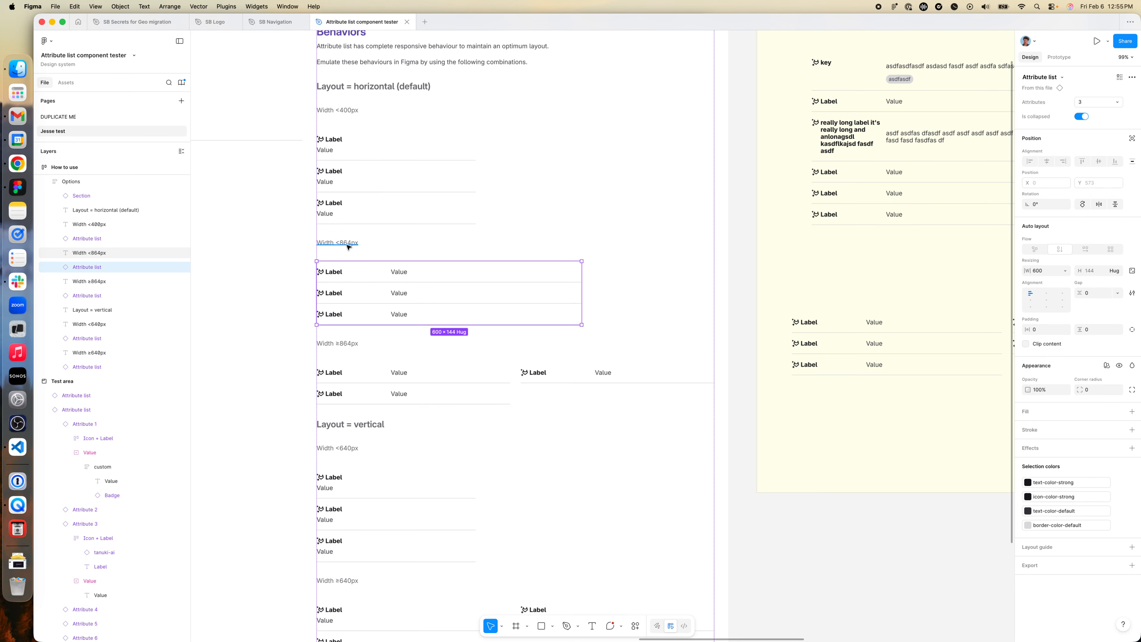
pyautogui.scroll(-5, 494, 317)
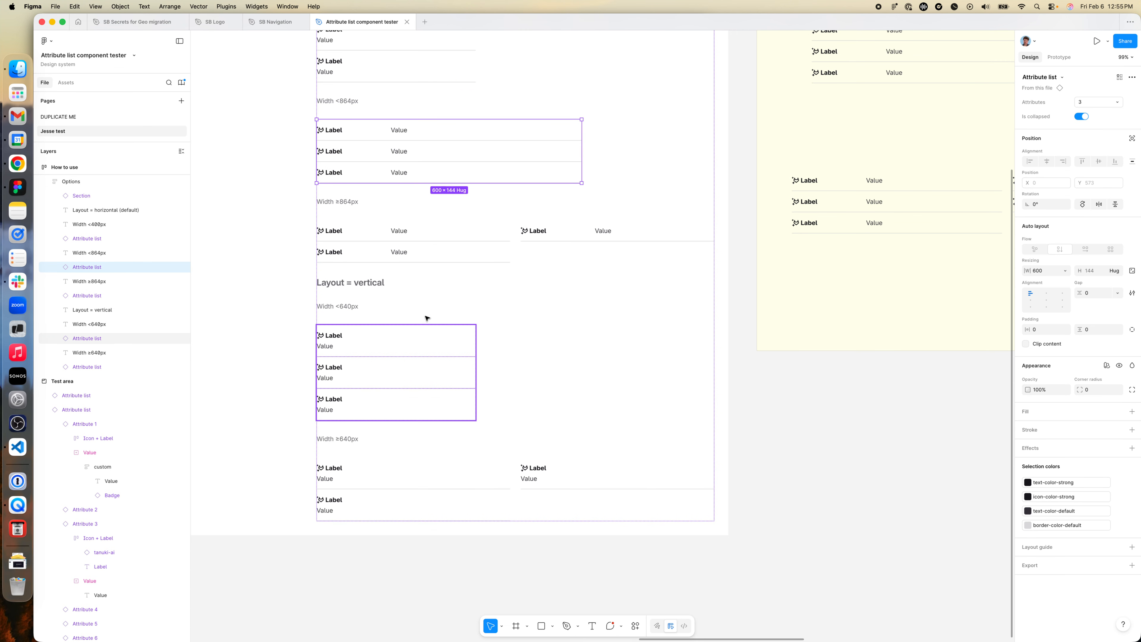
pyautogui.click(398, 242)
pyautogui.scroll(-1, 449, 275)
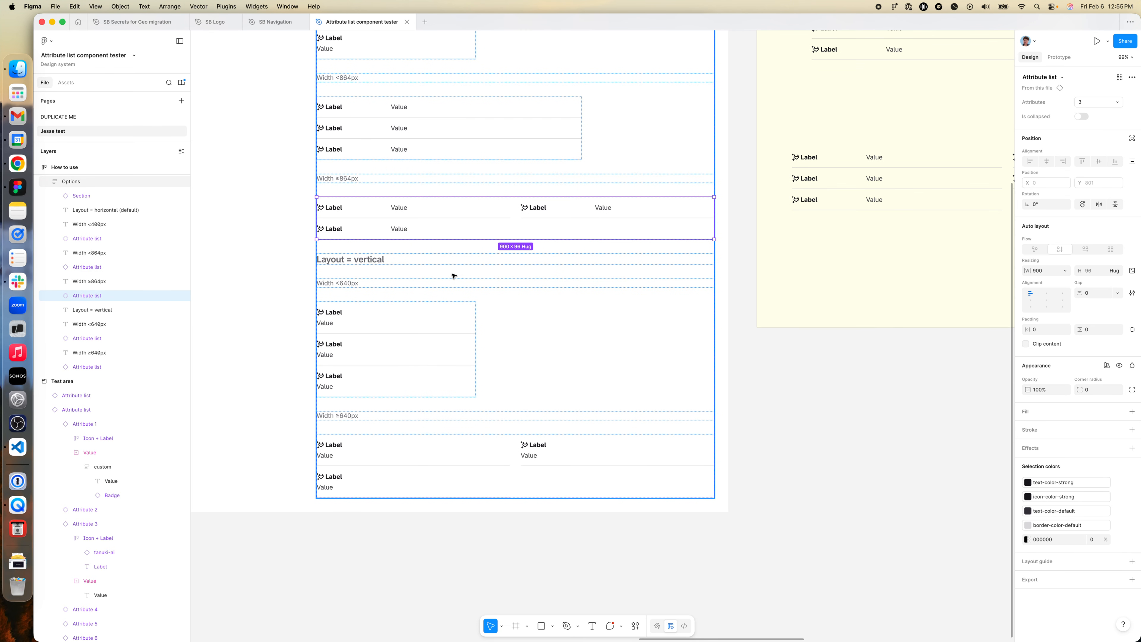
pyautogui.scroll(-5, 558, 287)
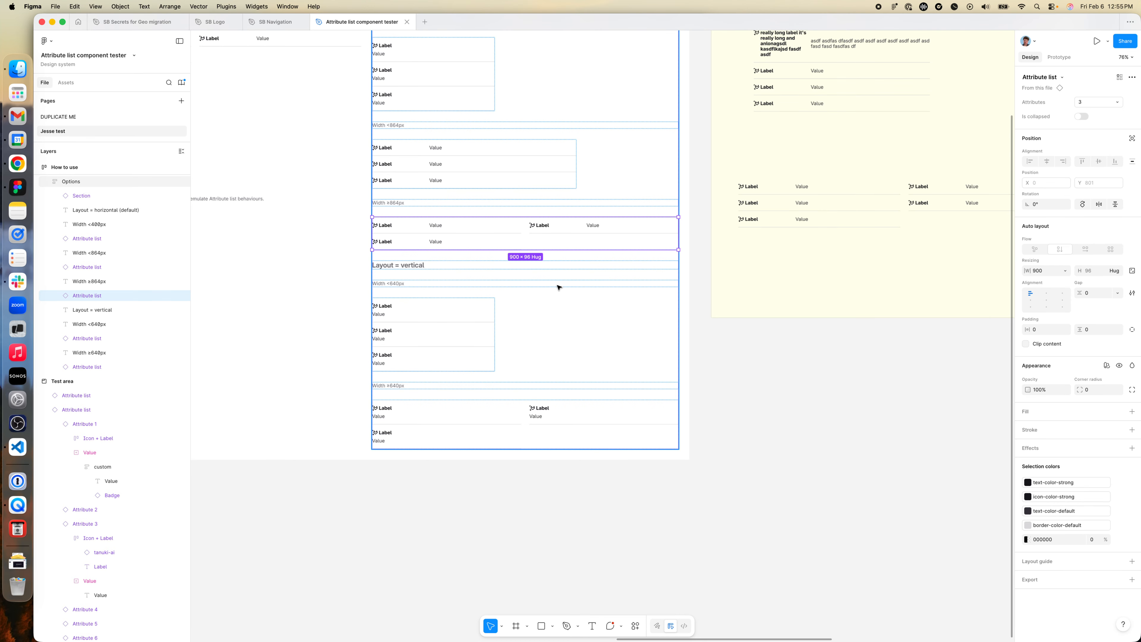
# - Set the two-column Attribute list in the Test area to 6 attributes
pyautogui.scroll(2, 611, 290)
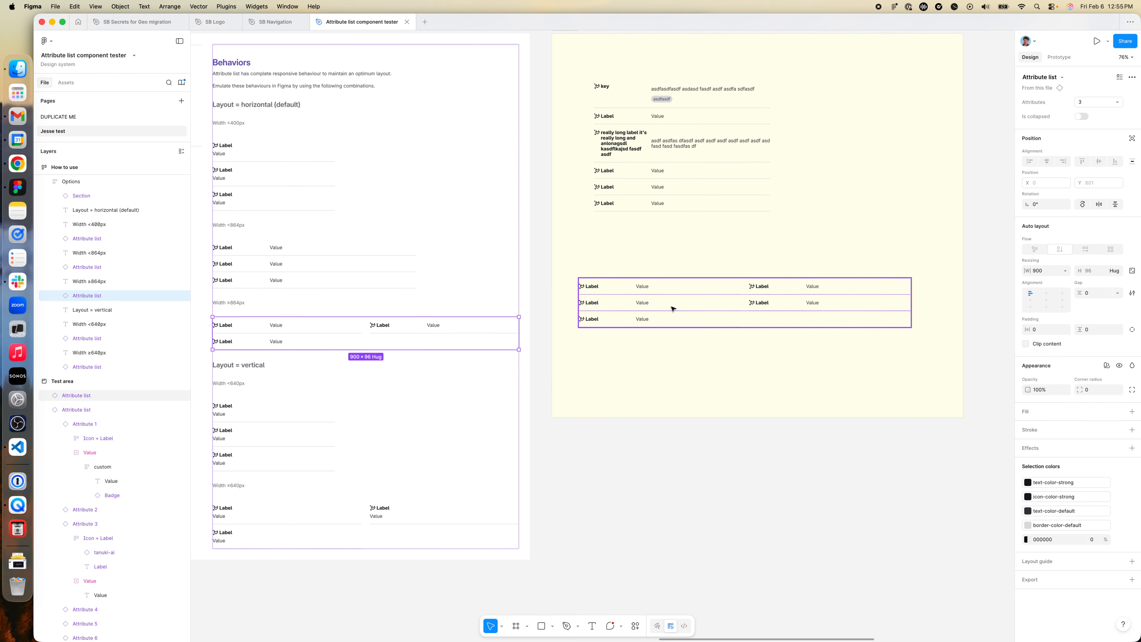
pyautogui.click(689, 310)
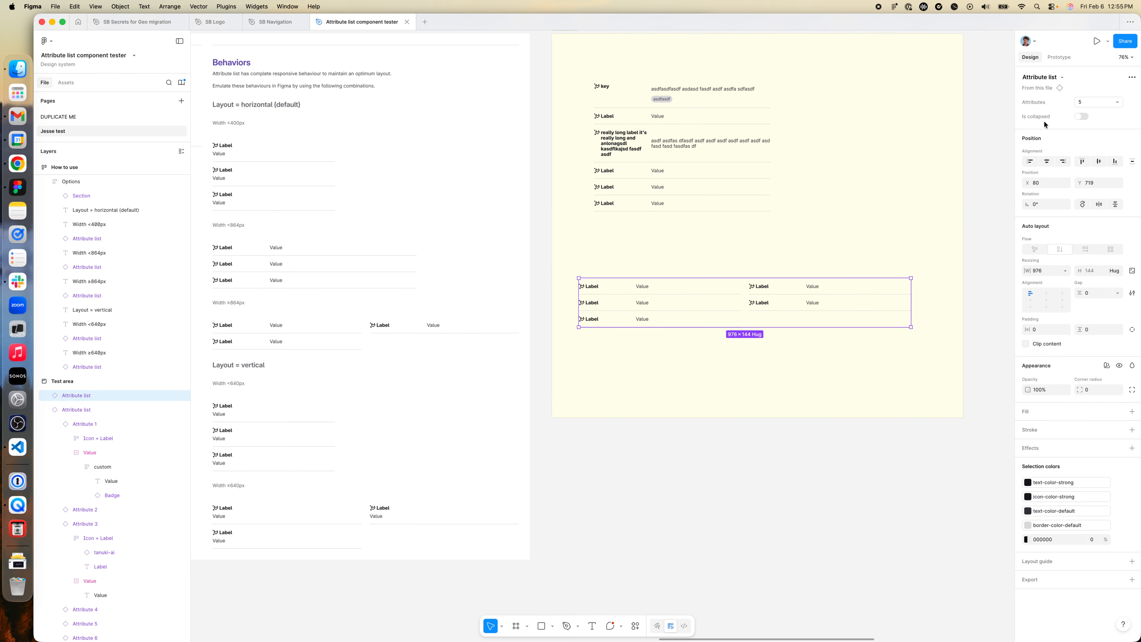
pyautogui.click(1098, 102)
pyautogui.click(1087, 113)
# - Try different widths on the two-column Attribute list, ending at about 995
pyautogui.scroll(-5, 733, 301)
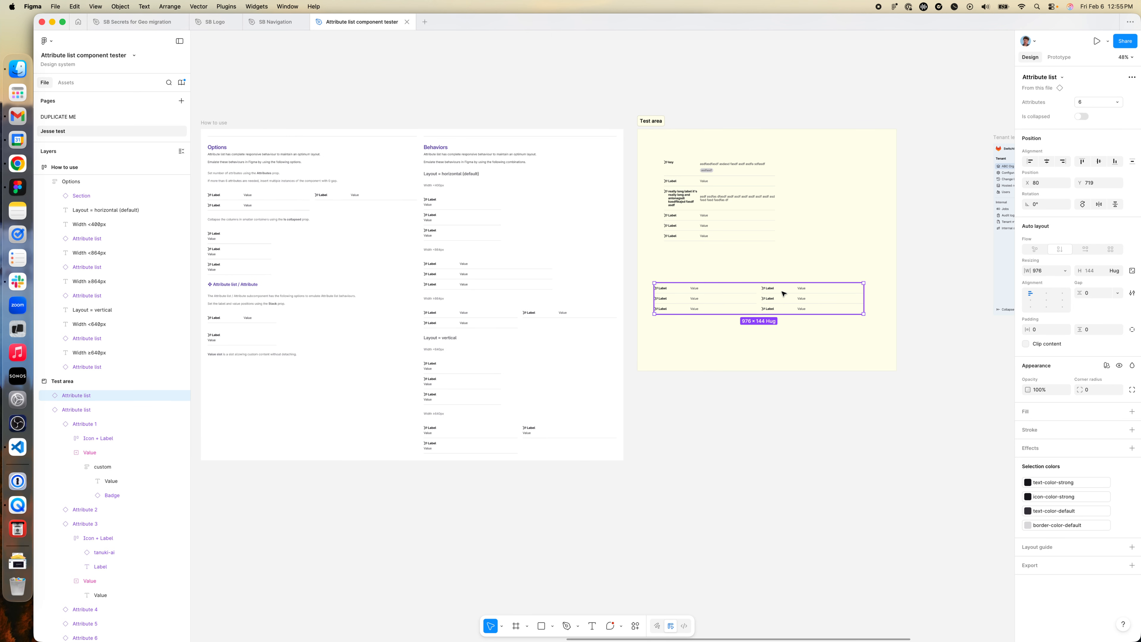
pyautogui.moveTo(784, 309)
pyautogui.mouseDown()
pyautogui.moveTo(987, 311)
pyautogui.moveTo(766, 306)
pyautogui.mouseUp()
pyautogui.scroll(3, 713, 307)
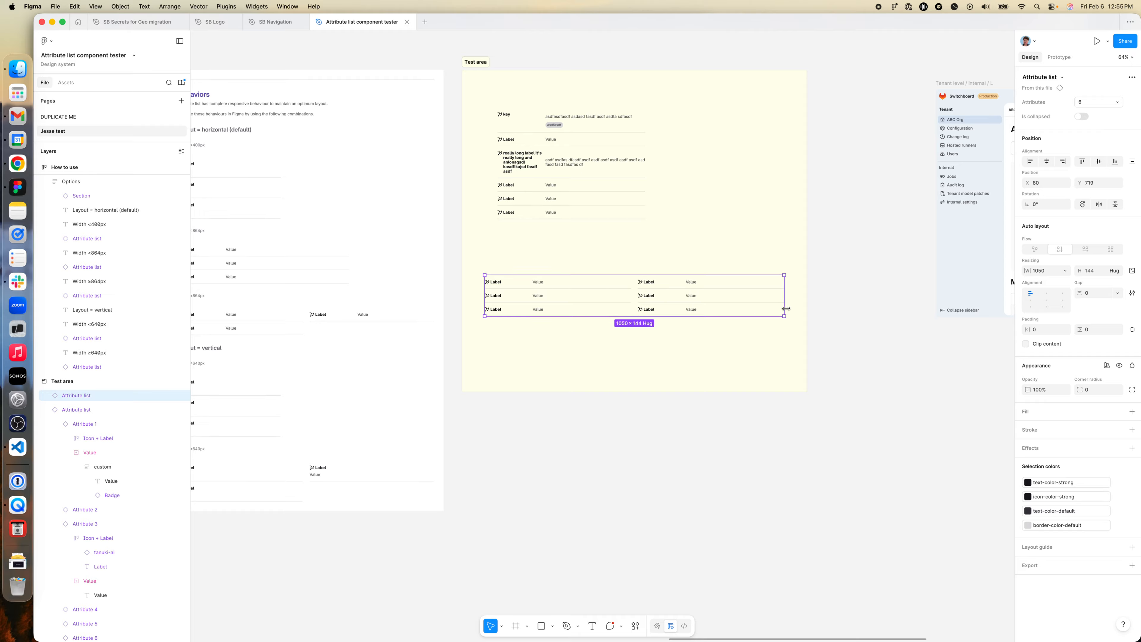
pyautogui.moveTo(784, 310)
pyautogui.mouseDown()
pyautogui.moveTo(899, 309)
pyautogui.moveTo(746, 308)
pyautogui.moveTo(768, 308)
pyautogui.mouseUp()
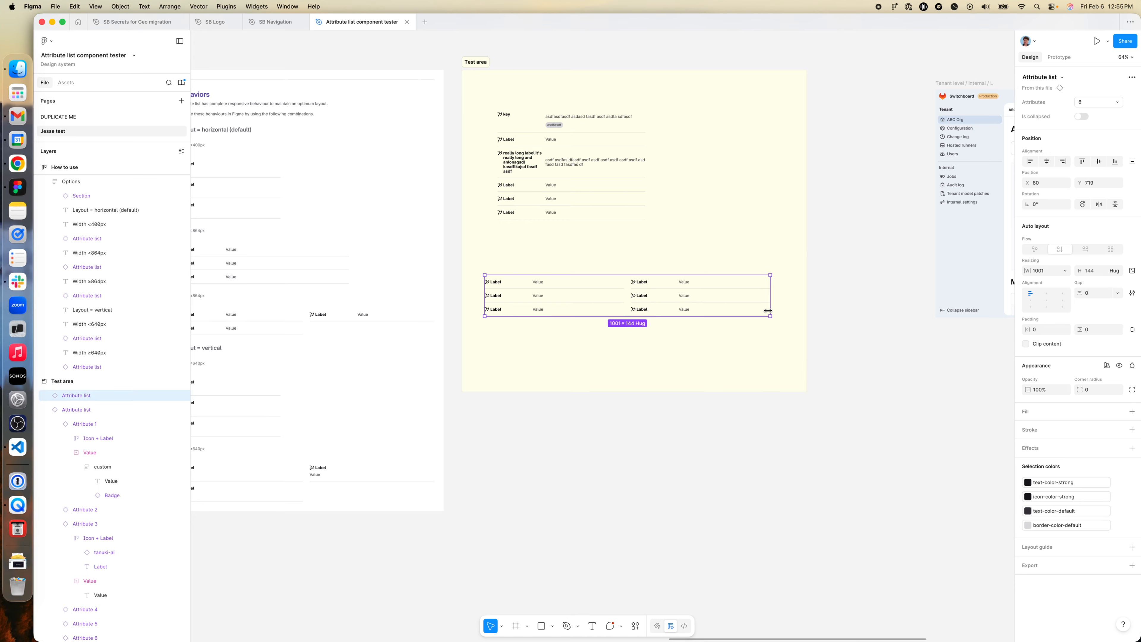
# - Review the Behaviors and Options notes, the page's introductory testing instructions and the Test area
pyautogui.hscroll(-5, 708, 323)
pyautogui.scroll(-2, 706, 326)
pyautogui.hscroll(5, 708, 324)
pyautogui.scroll(-1, 707, 325)
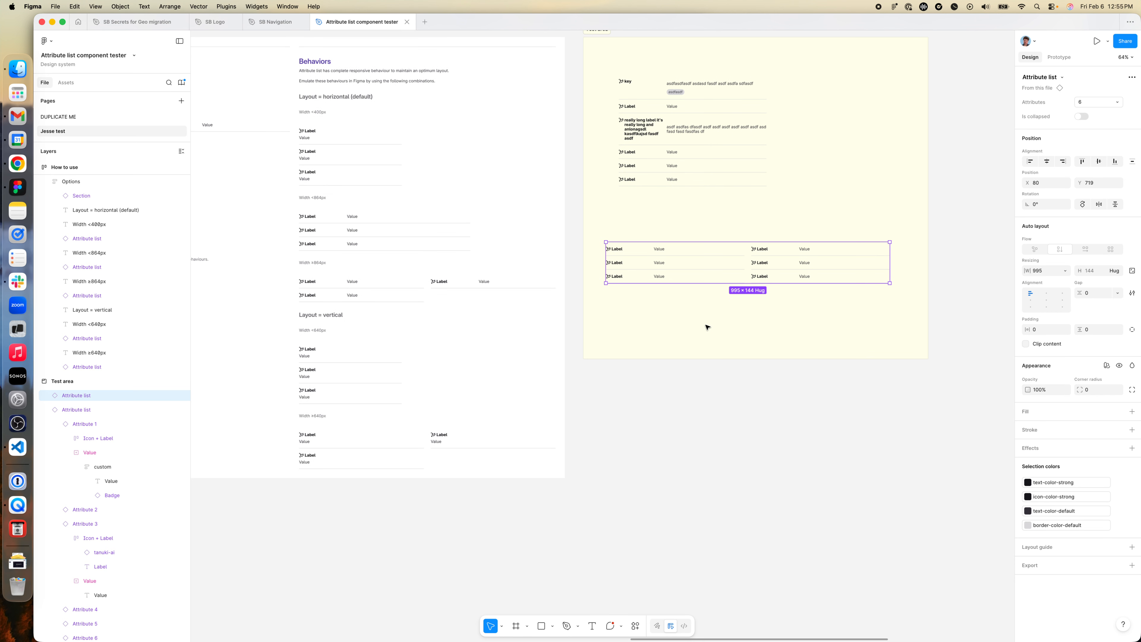
pyautogui.hscroll(-3, 476, 351)
pyautogui.scroll(-1, 412, 413)
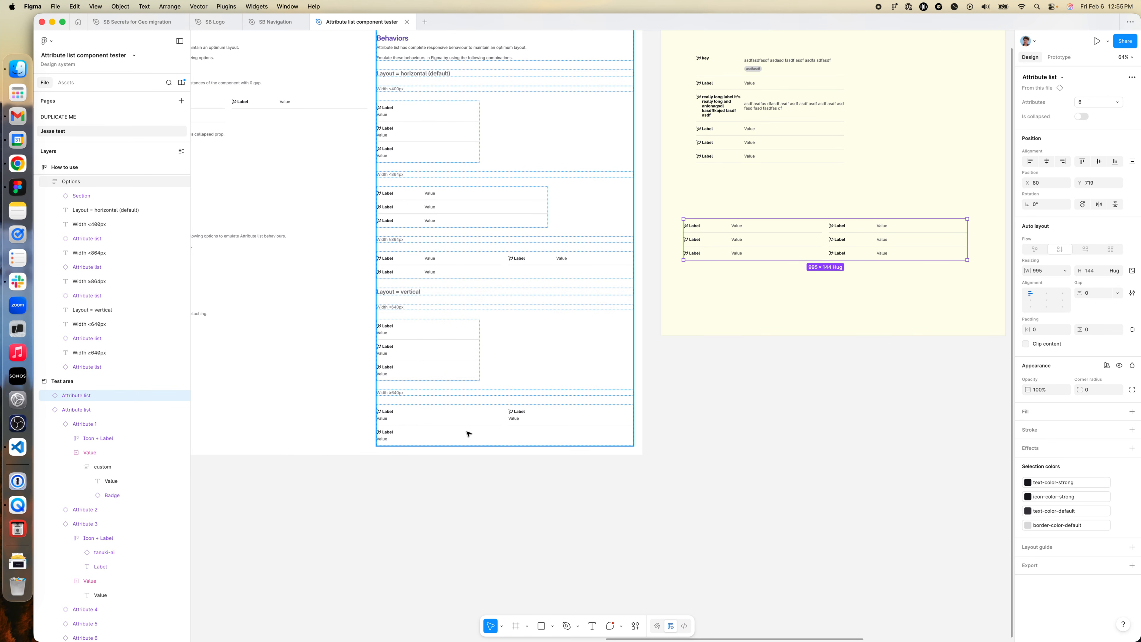
pyautogui.scroll(-3, 587, 404)
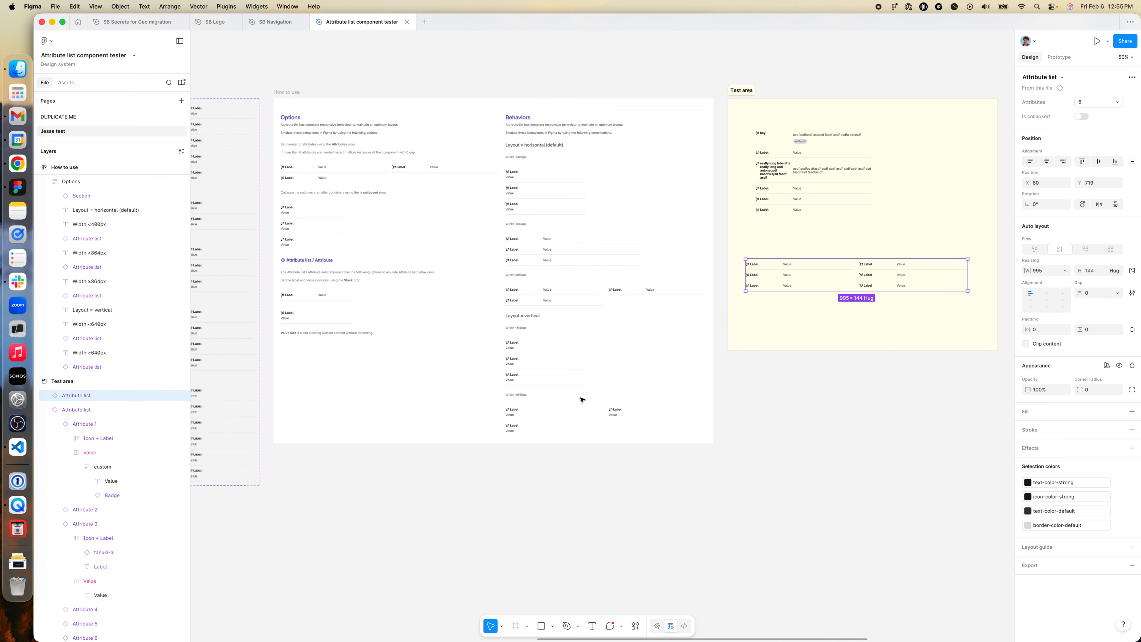
pyautogui.hscroll(-10, 581, 400)
pyautogui.hscroll(-5, 570, 400)
pyautogui.hscroll(-10, 568, 392)
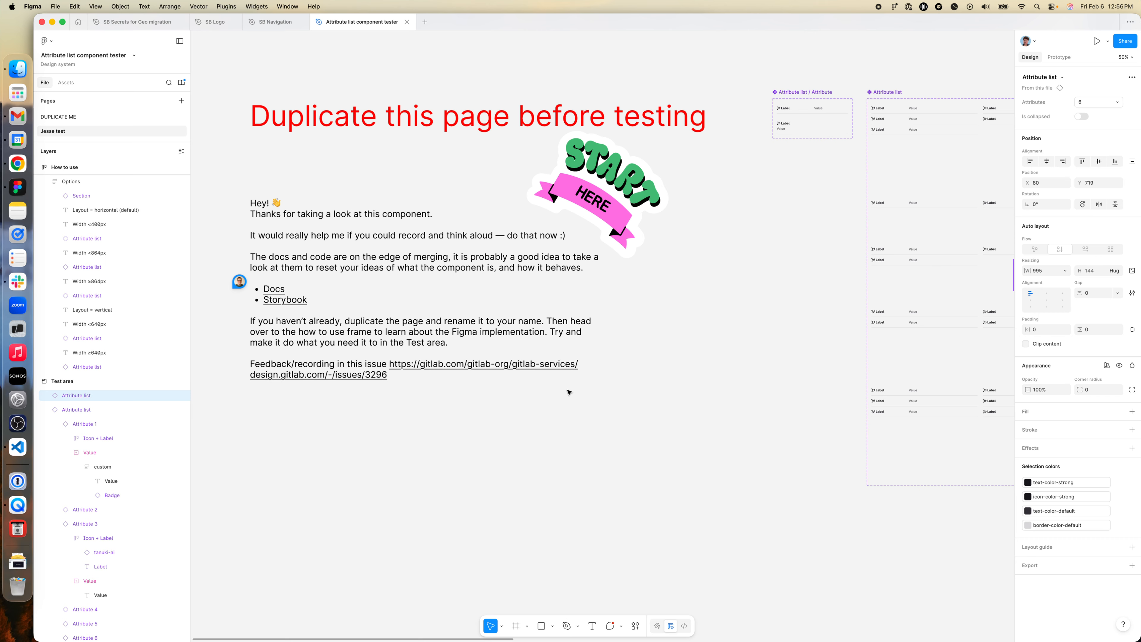
pyautogui.hscroll(20, 568, 392)
pyautogui.hscroll(10, 542, 272)
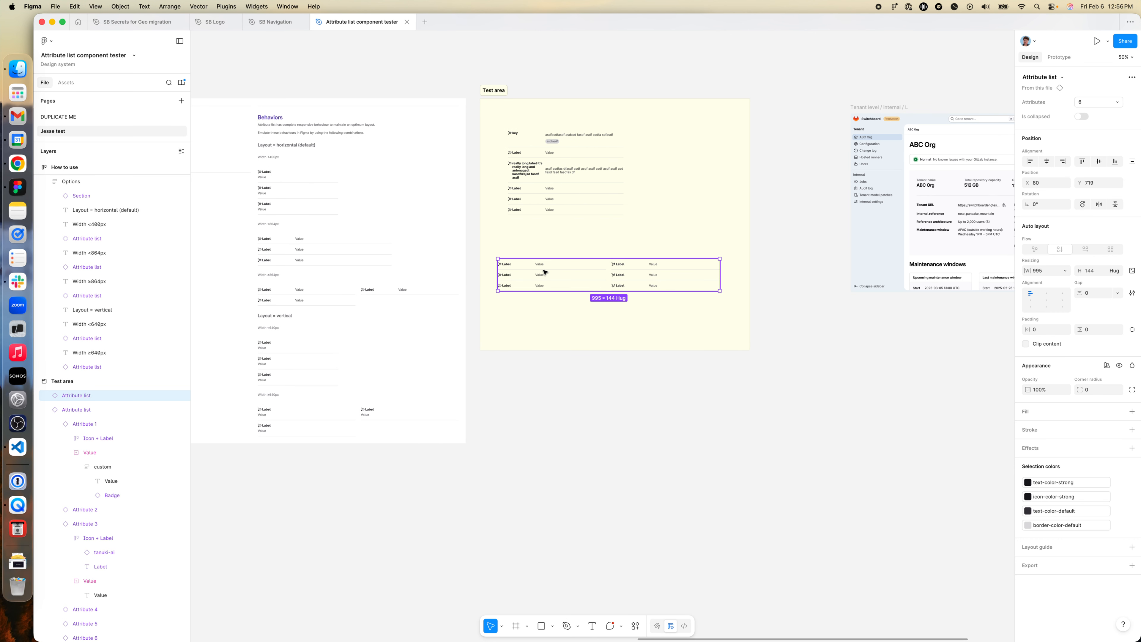
# - Check the horizontal resizing options of the first Icon + Label in the two-column Attribute list
pyautogui.hscroll(-8, 543, 273)
pyautogui.scroll(5, 690, 274)
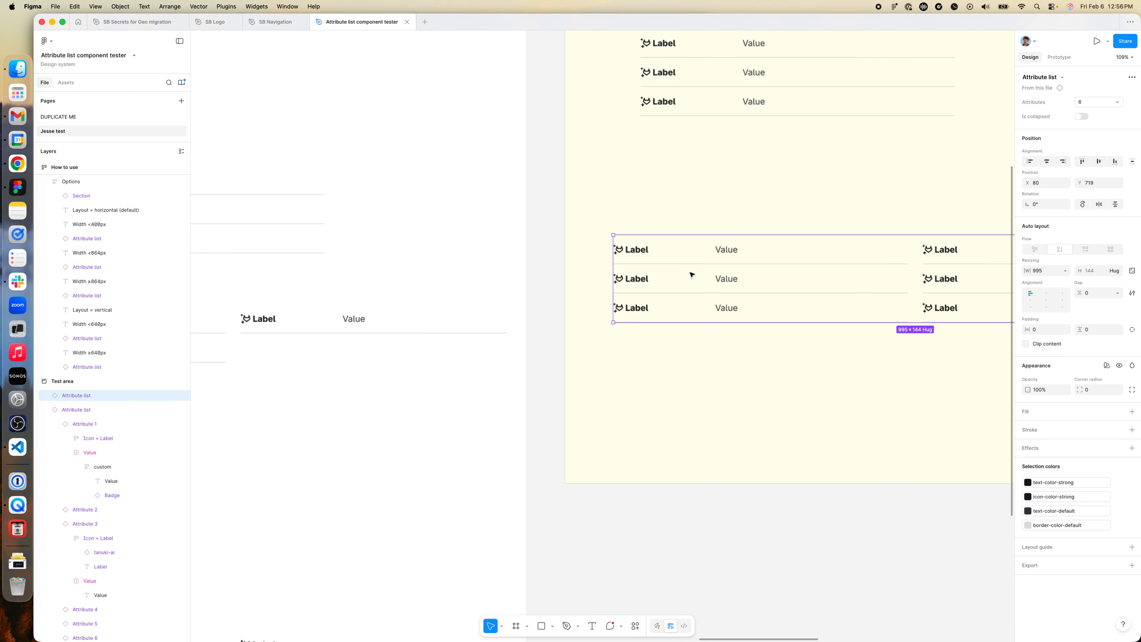
pyautogui.doubleClick(643, 254)
pyautogui.doubleClick(643, 256)
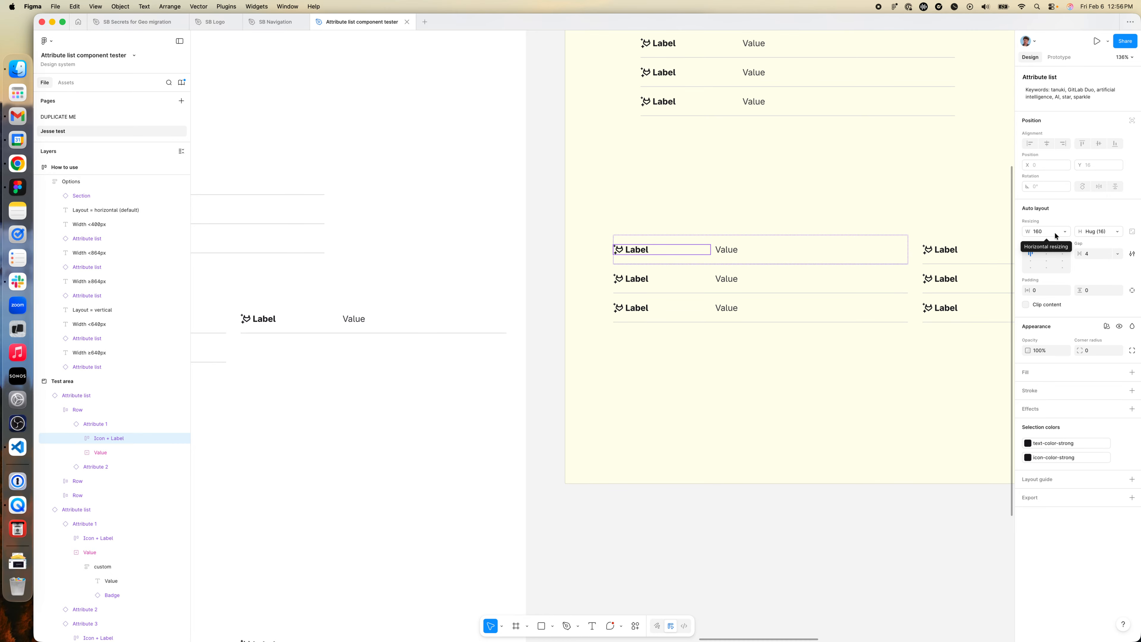
pyautogui.scroll(-5, 694, 314)
pyautogui.scroll(3, 694, 314)
pyautogui.hscroll(3, 694, 314)
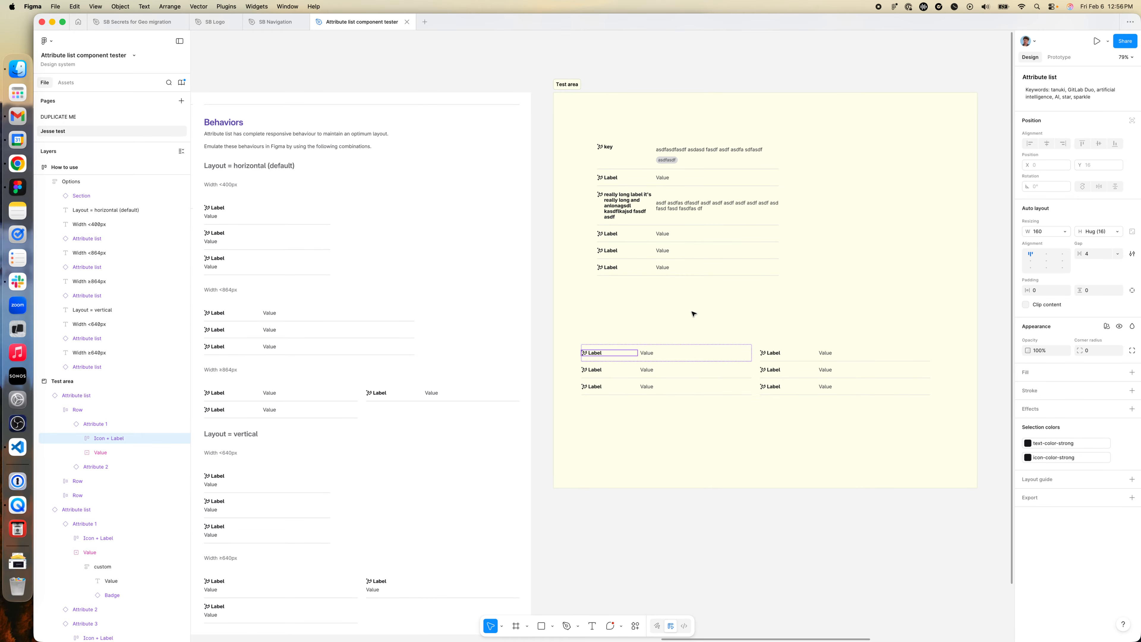
pyautogui.click(1039, 235)
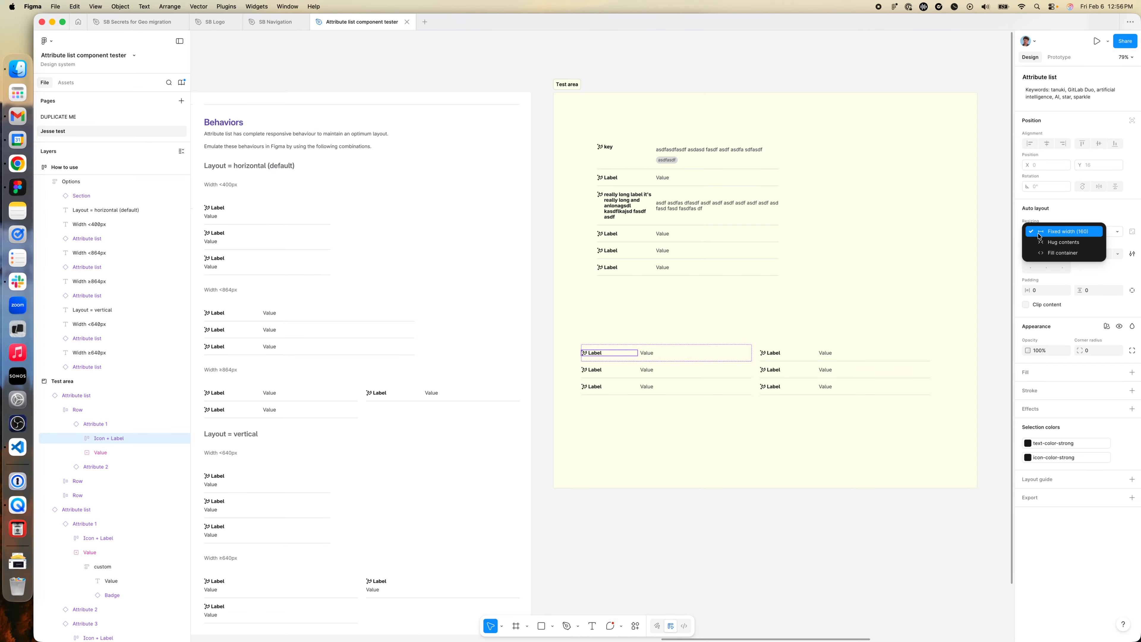
pyautogui.click(1056, 234)
pyautogui.click(1045, 234)
pyautogui.click(1050, 233)
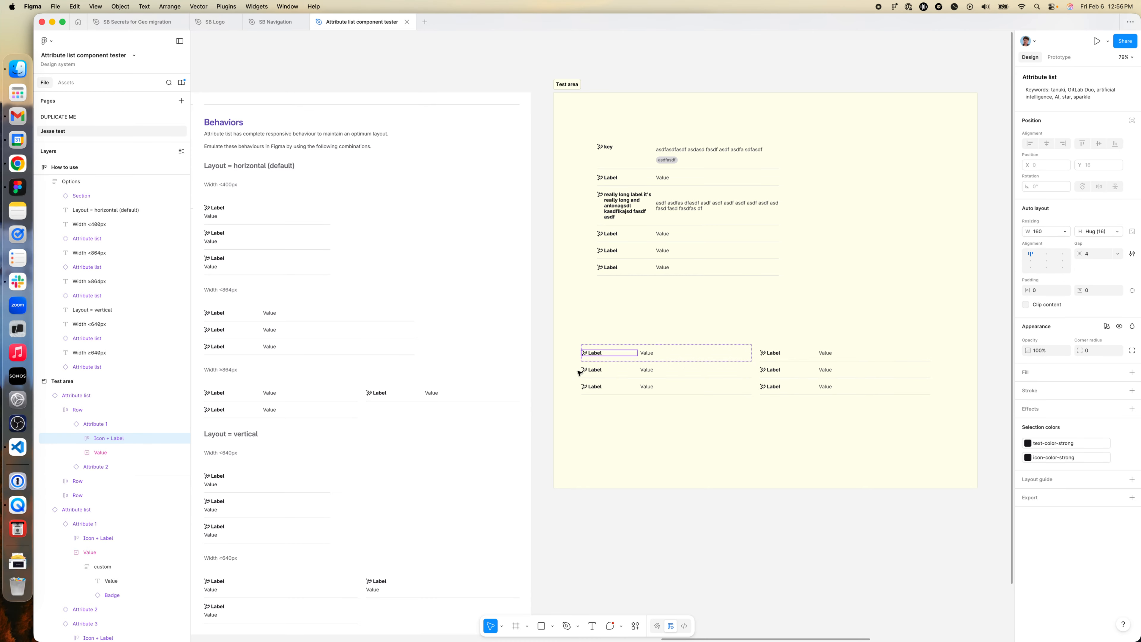
# - Open the Docs page linked from the introductory testing instructions and read its variant, behavior and content guidelines
pyautogui.hscroll(-5, 580, 372)
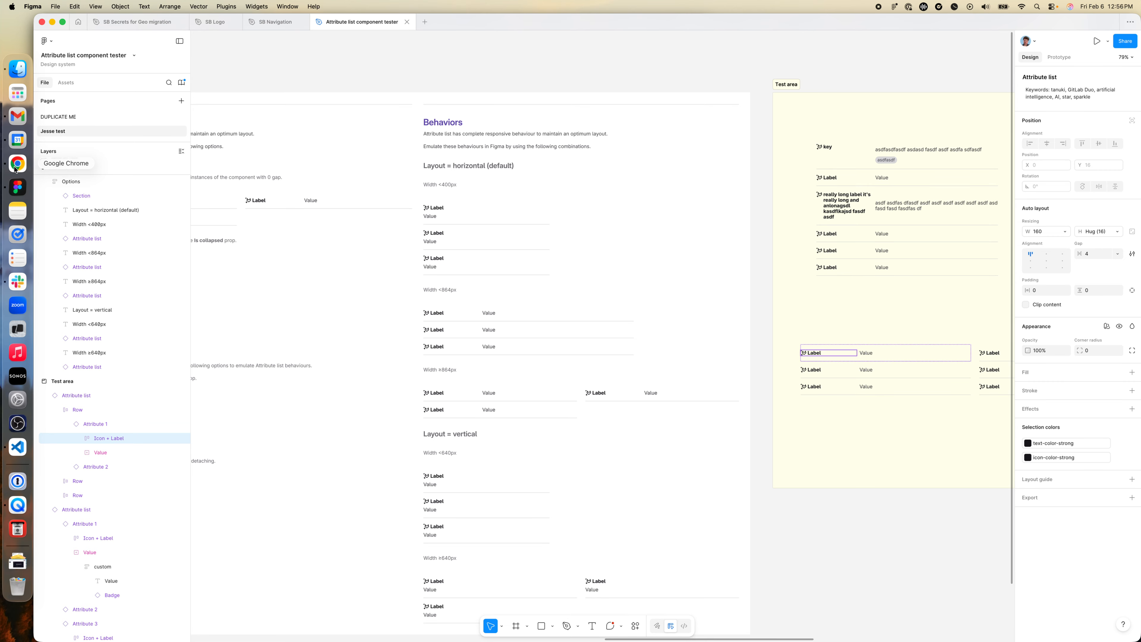
pyautogui.hscroll(-20, 346, 270)
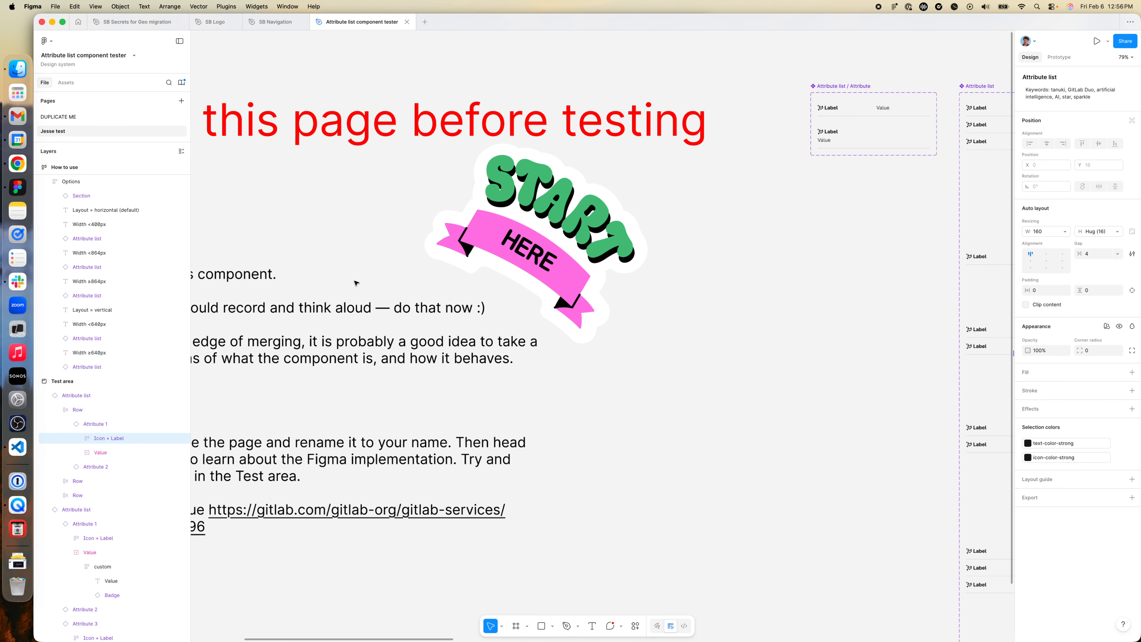
pyautogui.hscroll(-15, 356, 283)
pyautogui.click(432, 393)
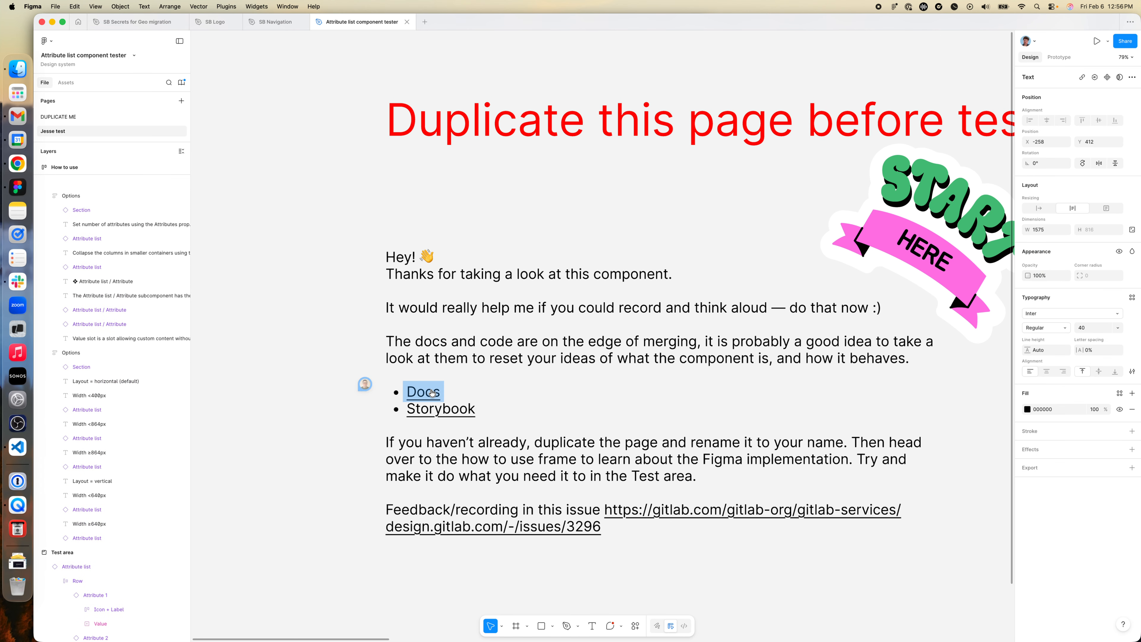
pyautogui.click(432, 393)
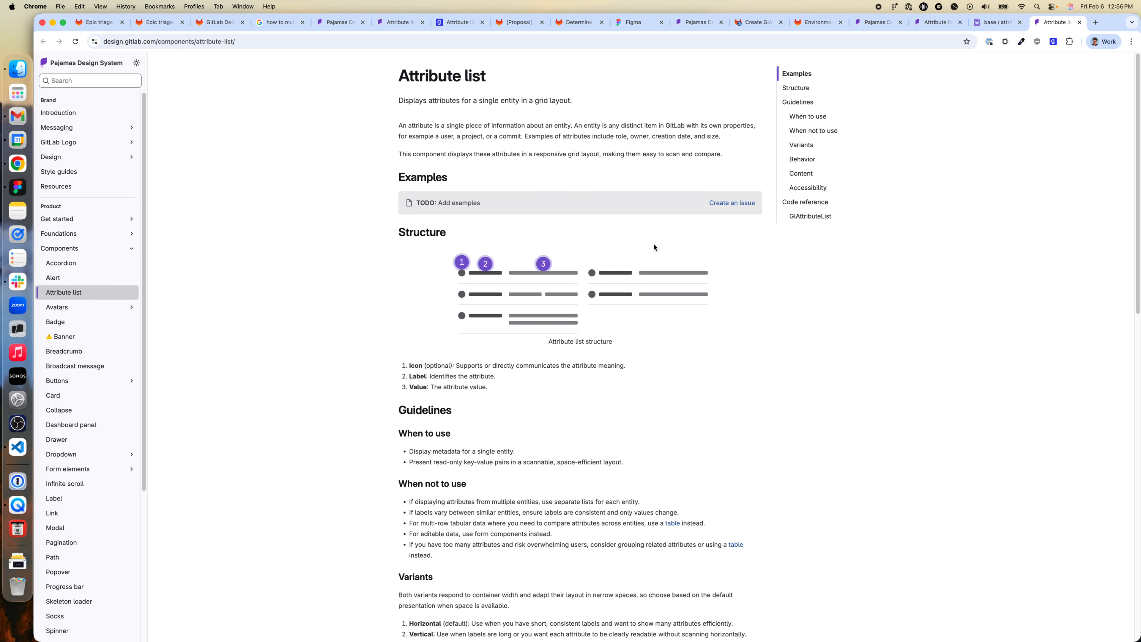
pyautogui.scroll(-7, 629, 279)
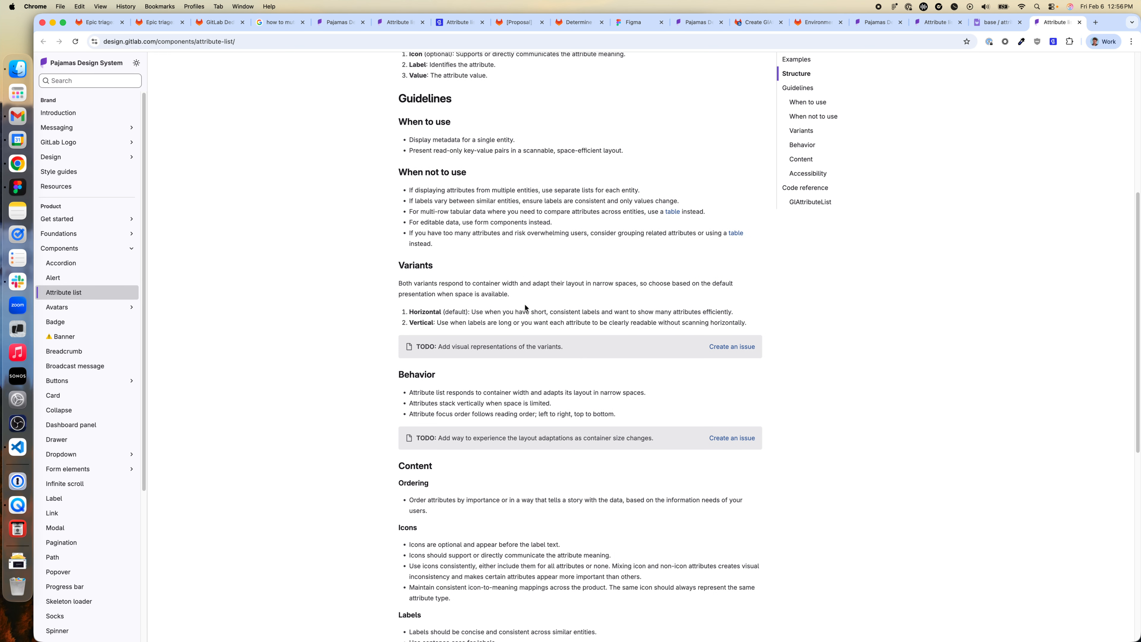
pyautogui.scroll(-2, 523, 309)
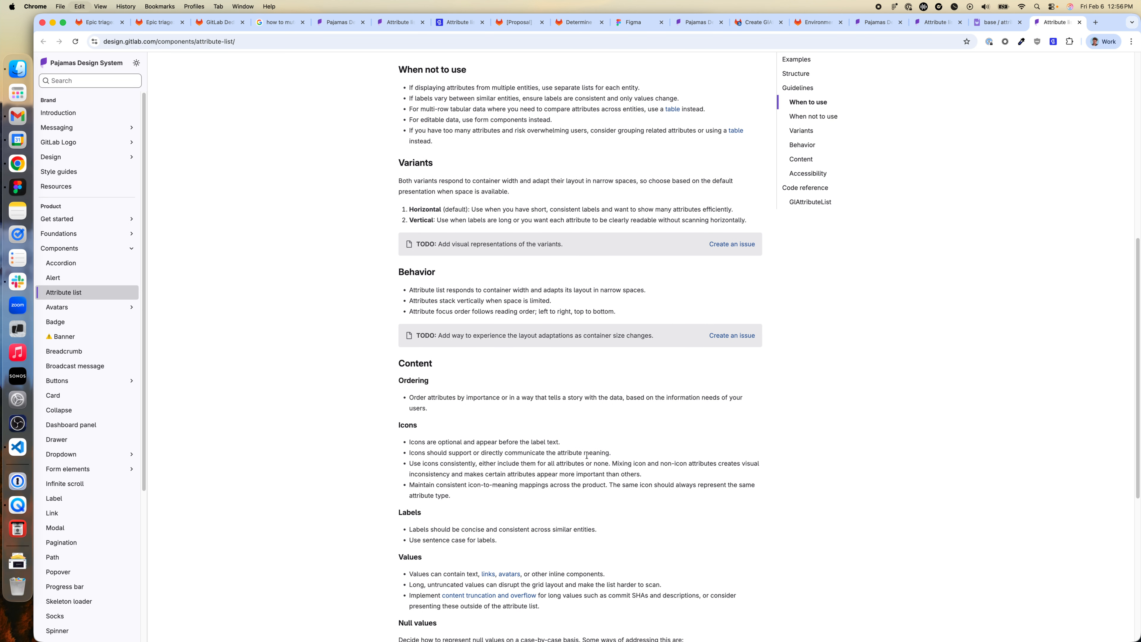
# - Search the Attribute list documentation for "width" and review the guidance down to the end of the page
pyautogui.press('cmd+f')
pyautogui.write('width')
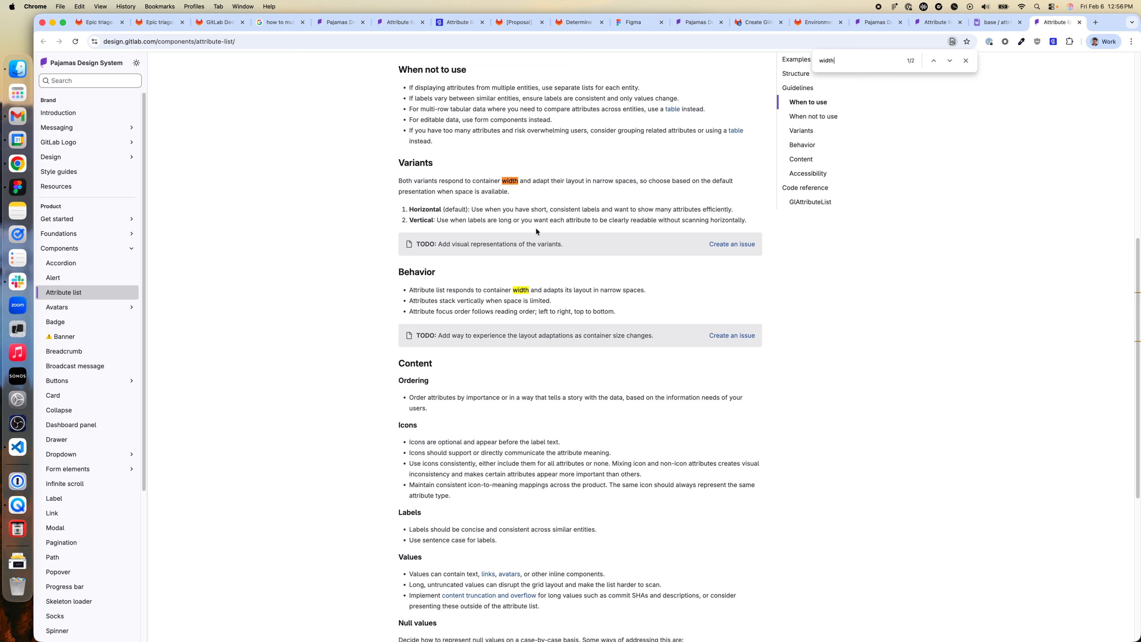
pyautogui.scroll(-1, 585, 279)
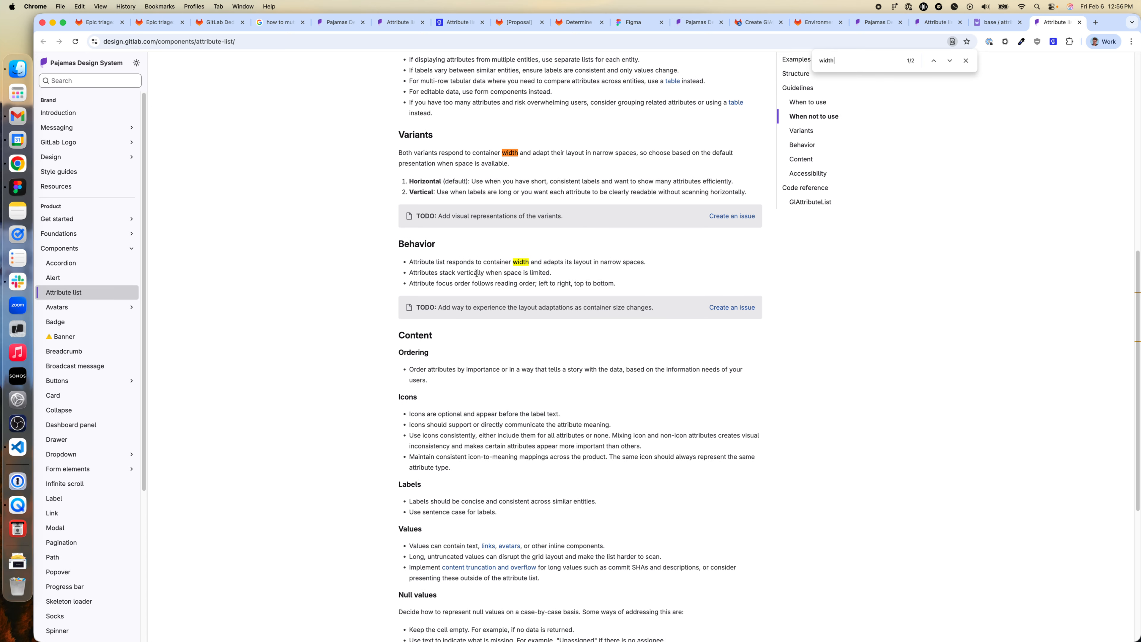
pyautogui.scroll(-10, 491, 275)
pyautogui.scroll(-1, 492, 280)
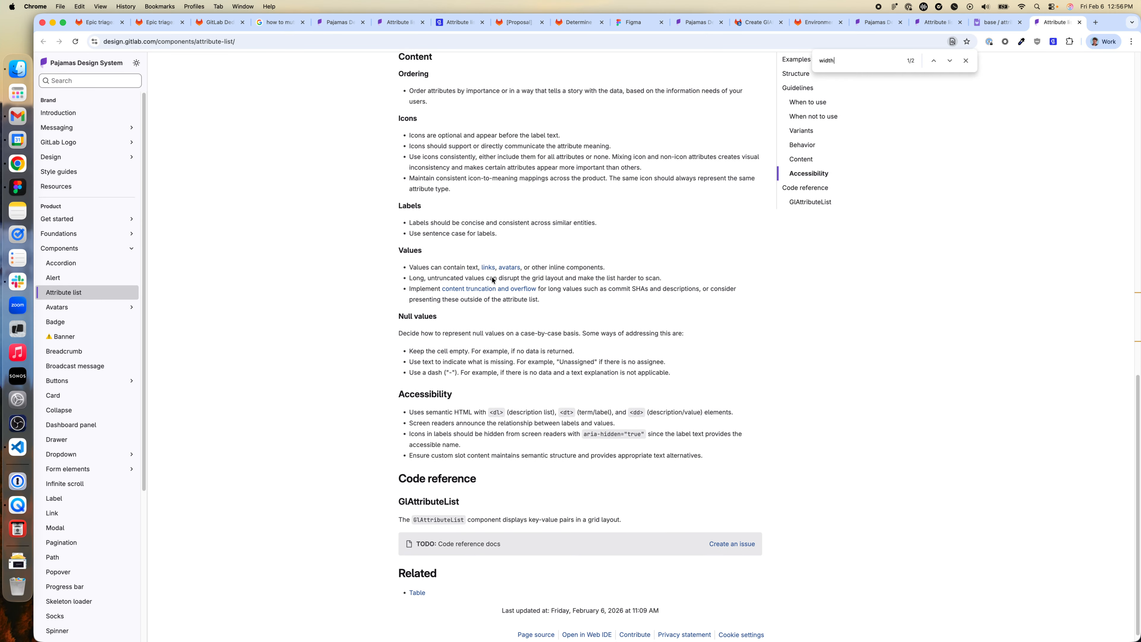
pyautogui.scroll(-1, 492, 278)
pyautogui.scroll(20, 492, 277)
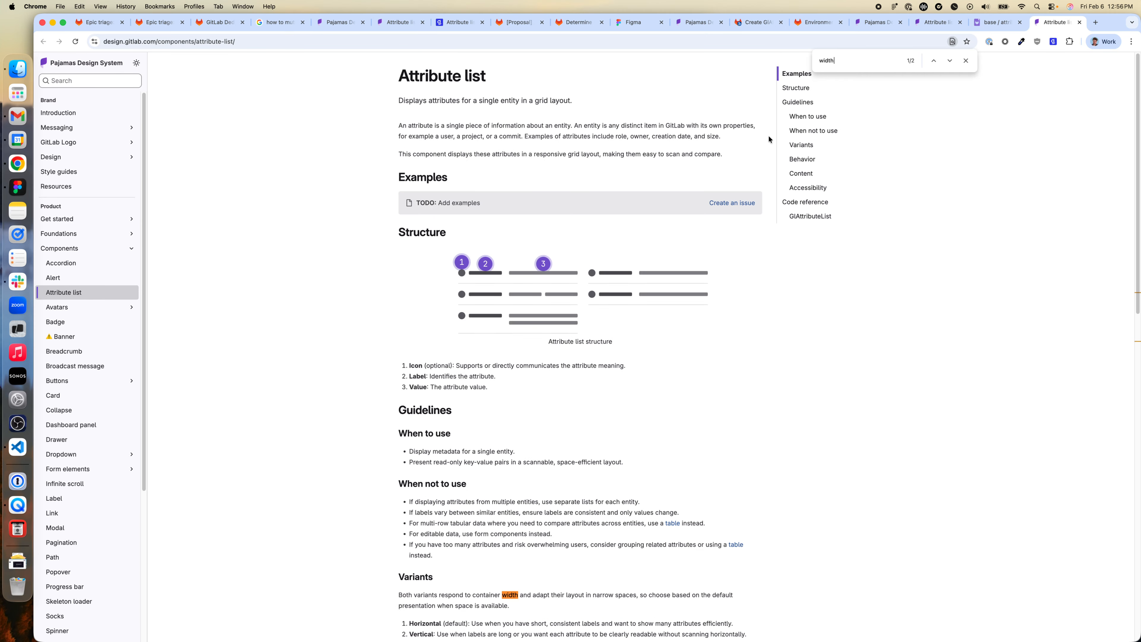
pyautogui.press('Escape')
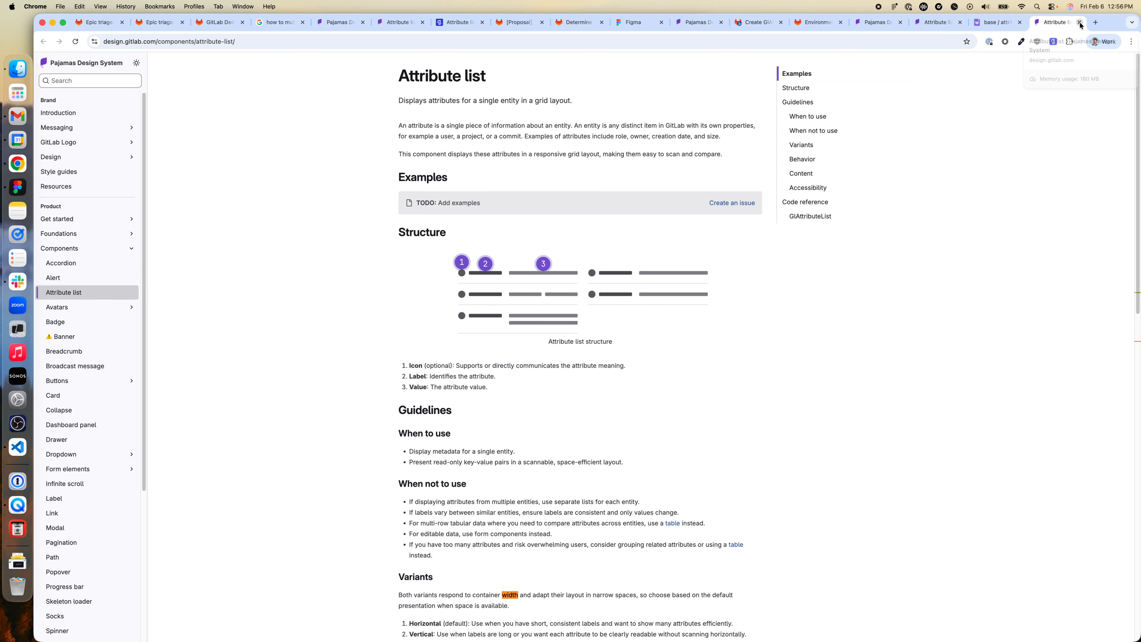
# - Close the documentation page and set the layout of Storybook's Default attribute list story to horizontal
pyautogui.click(1079, 23)
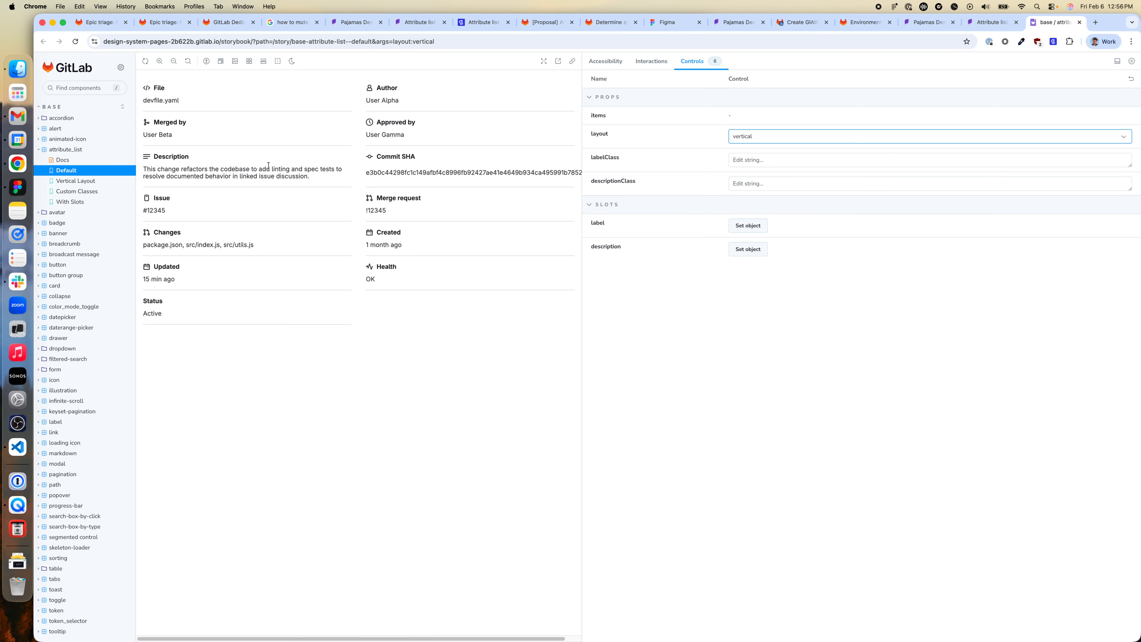
pyautogui.click(764, 136)
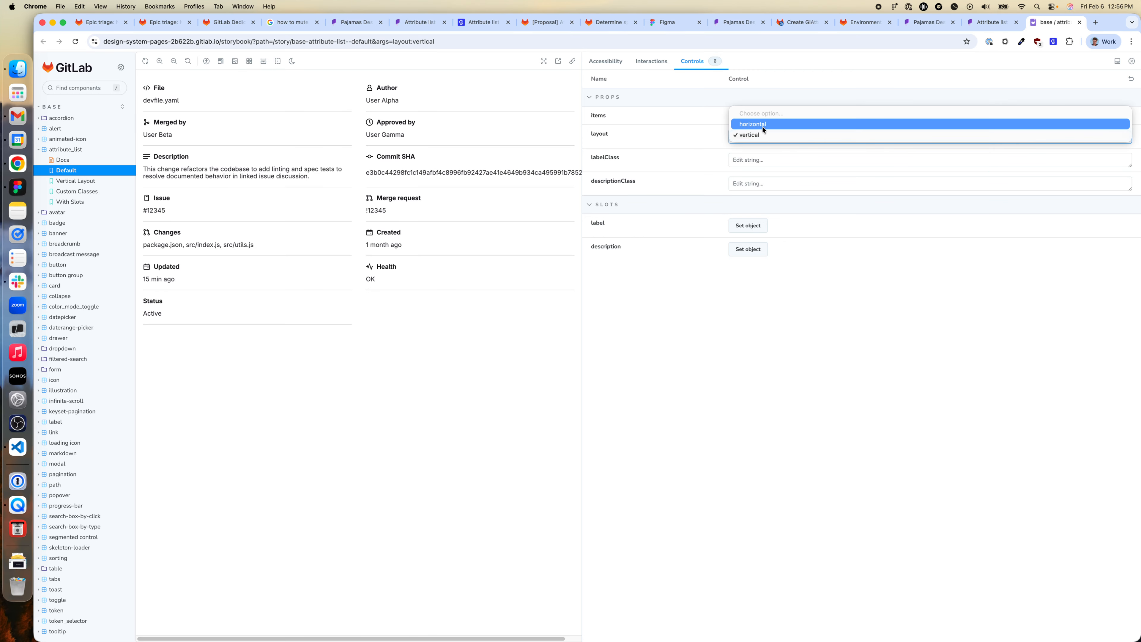
pyautogui.click(762, 126)
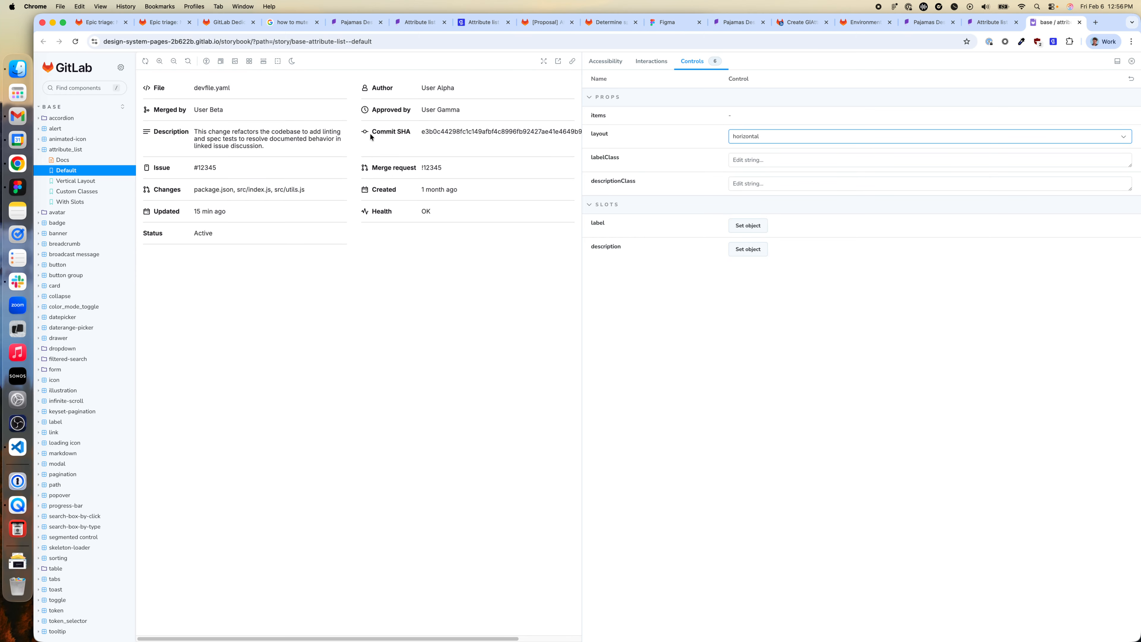
# - Inspect the Description label's markup with the story preview widened to two columns, and show the subgrid overlay of its list item
pyautogui.rightClick(168, 131)
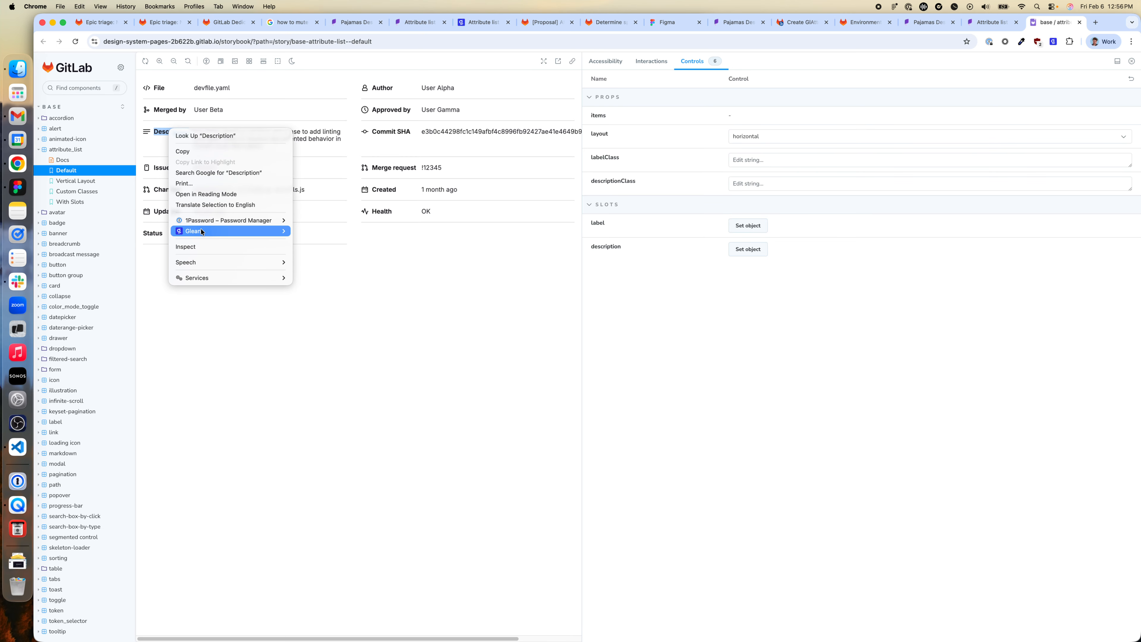
pyautogui.click(200, 247)
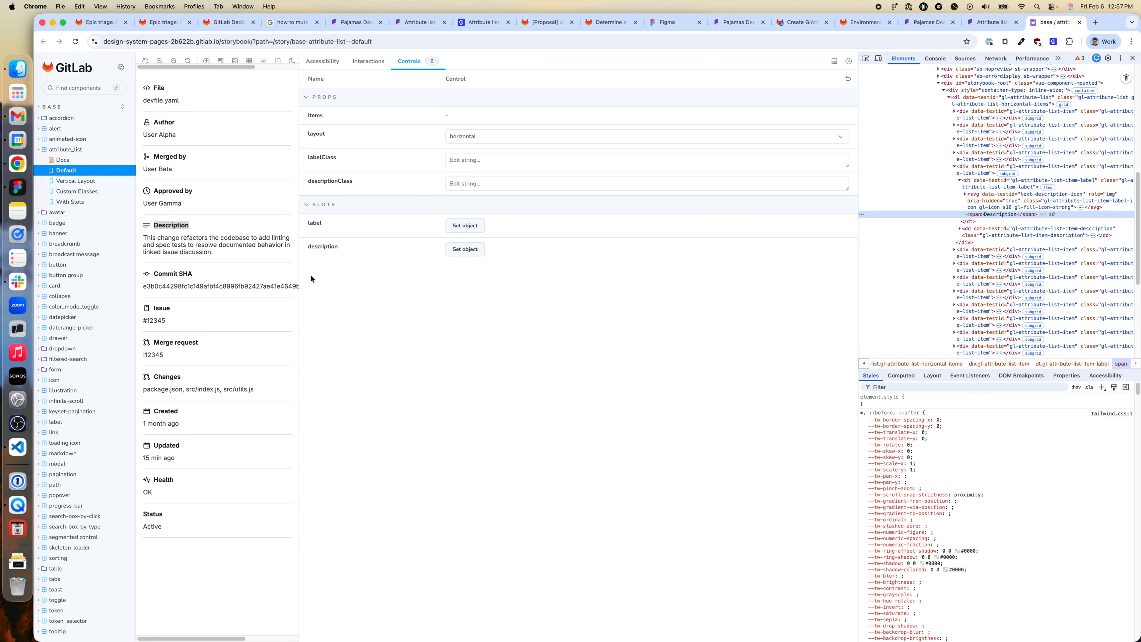
pyautogui.moveTo(298, 274); pyautogui.dragTo(579, 276)
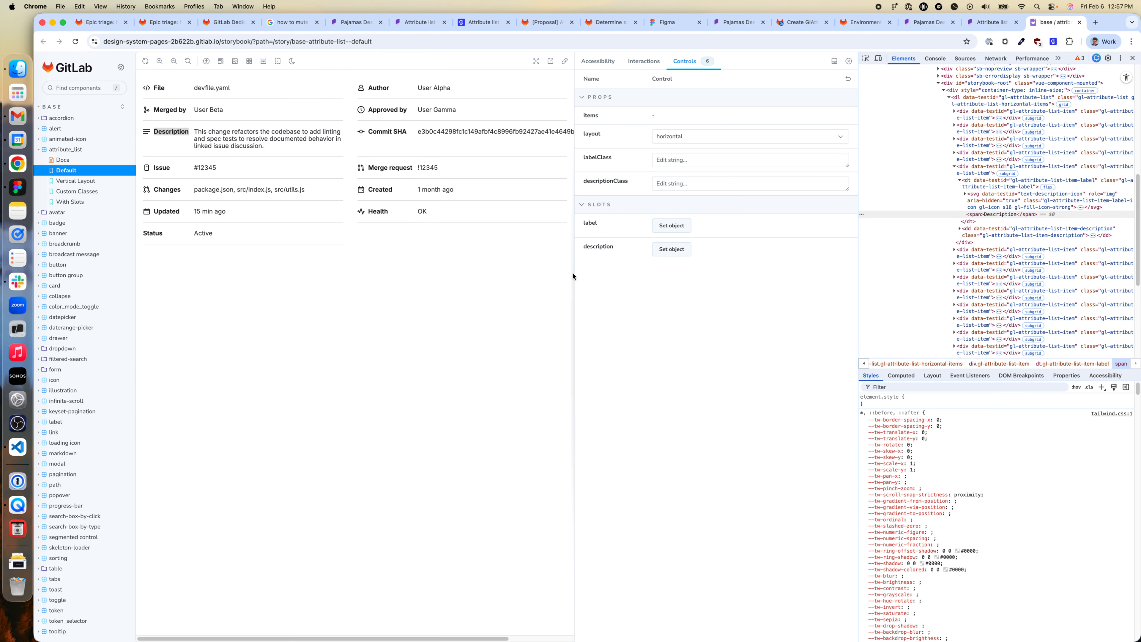
pyautogui.rightClick(178, 131)
pyautogui.click(198, 263)
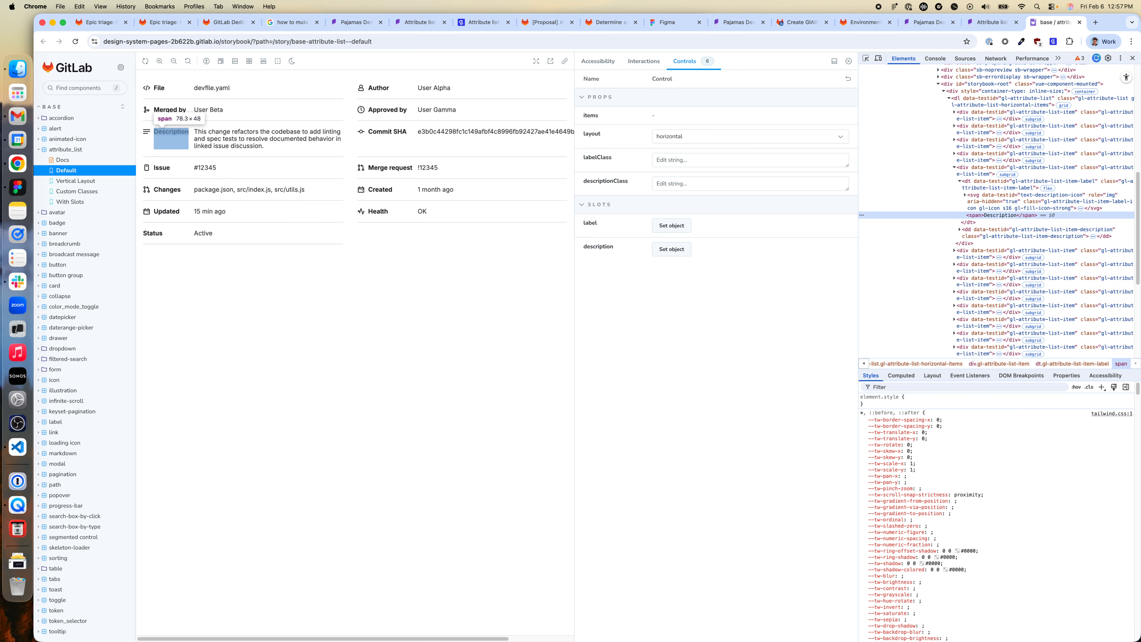
pyautogui.click(1015, 172)
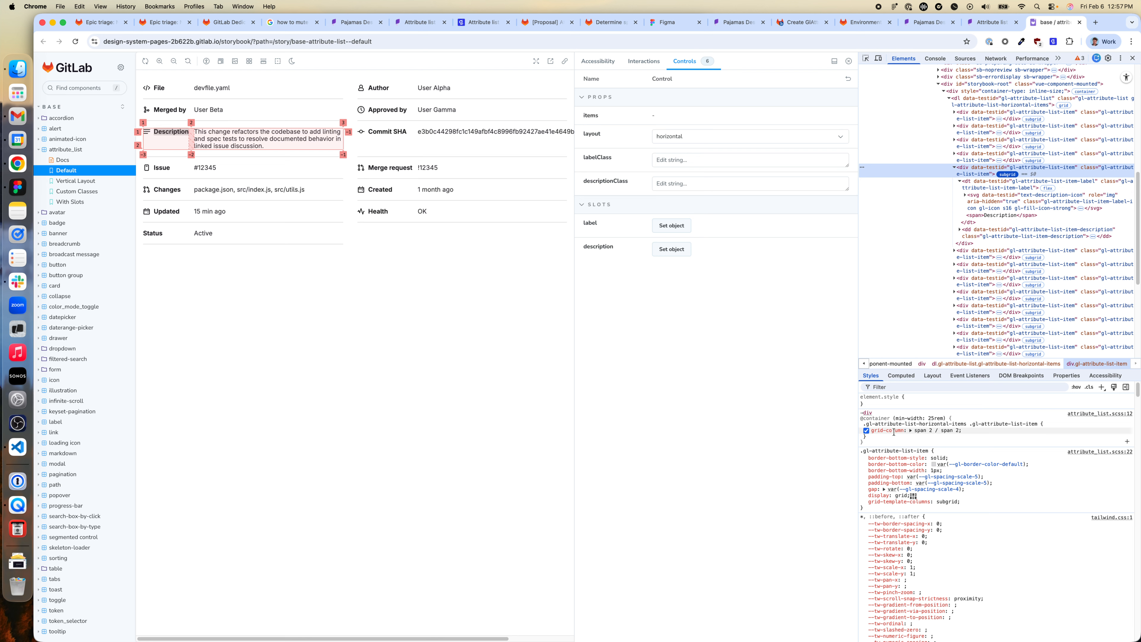
# - Replace the Description label's text in the inspected markup with "asdf asdf asdf asdf asdf asdf asdf asd f"
pyautogui.rightClick(178, 133)
pyautogui.click(215, 250)
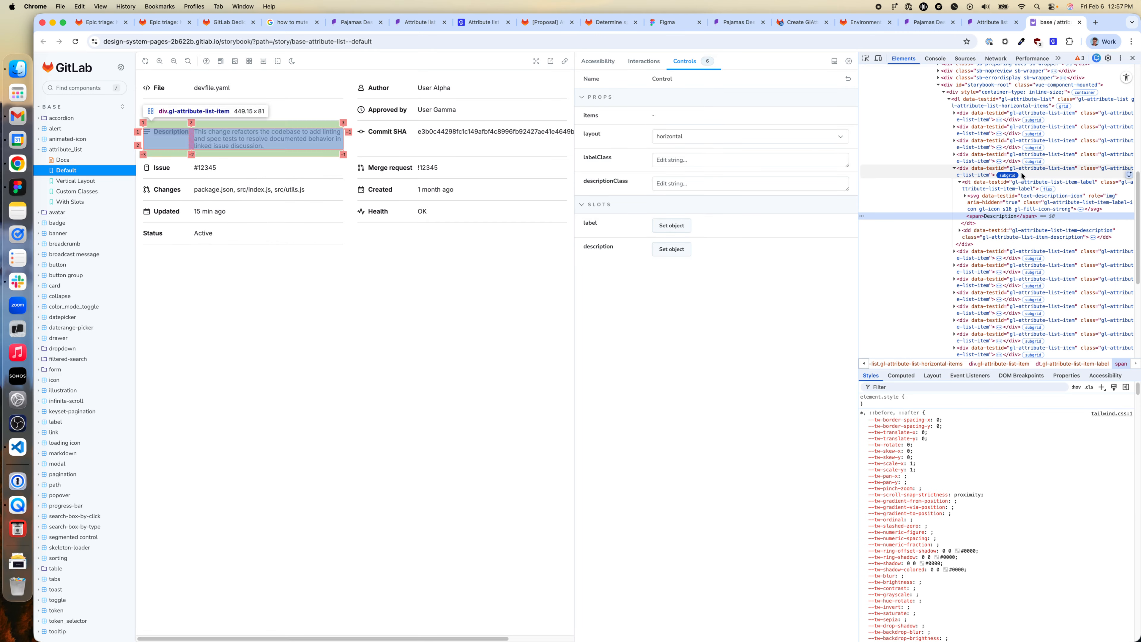
pyautogui.doubleClick(1006, 216)
pyautogui.write('asdf asdf ')
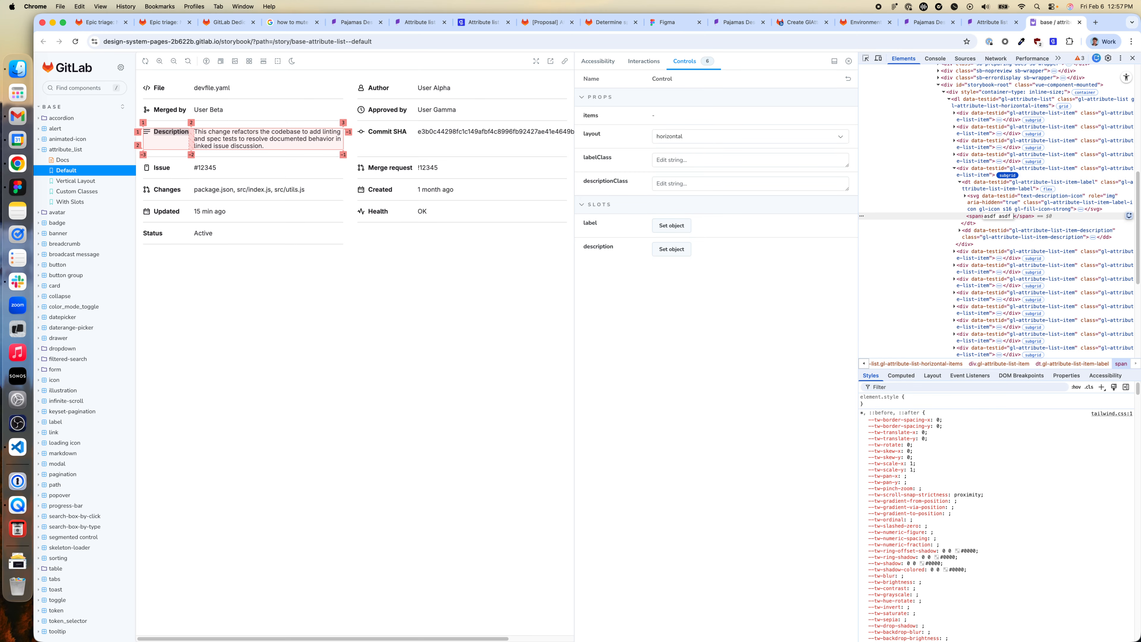
pyautogui.write('asdf asdf asdf asdf asdf asd f')
pyautogui.press('Return')
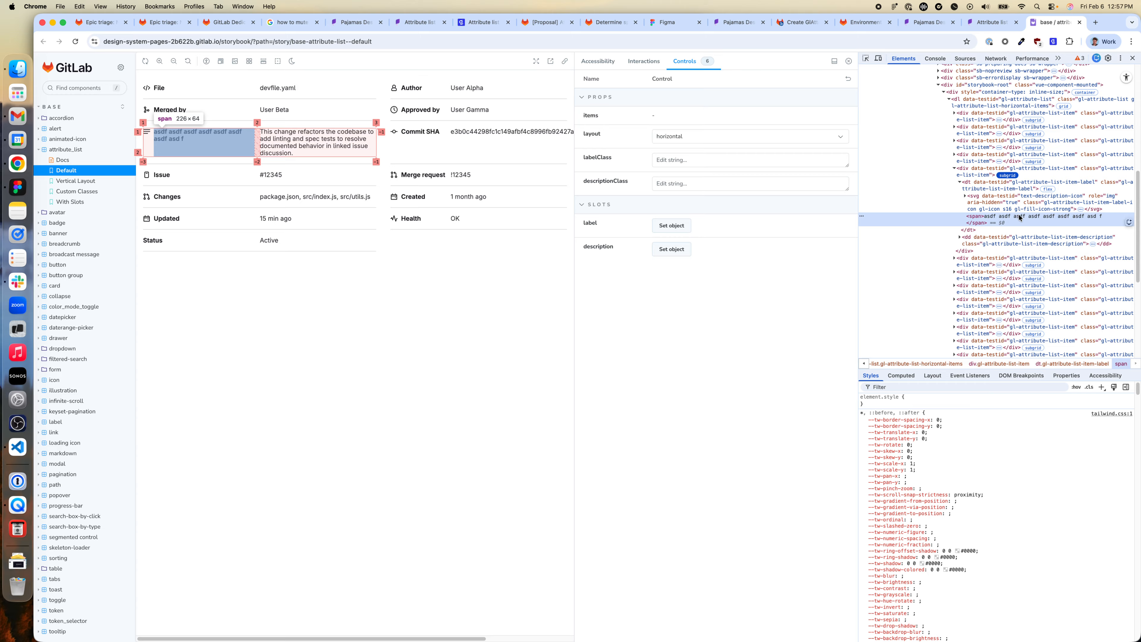
# - Switch back to Figma and set the horizontal resizing of the third attribute's really long Icon + Label to Fill container
pyautogui.click(17, 187)
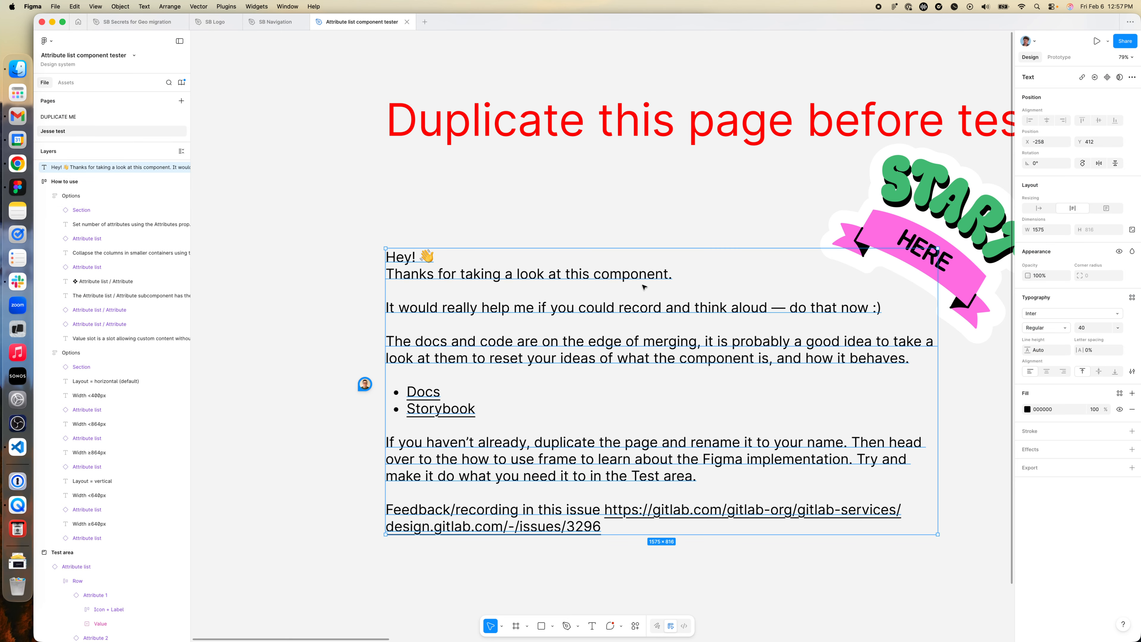
pyautogui.hscroll(15, 408, 199)
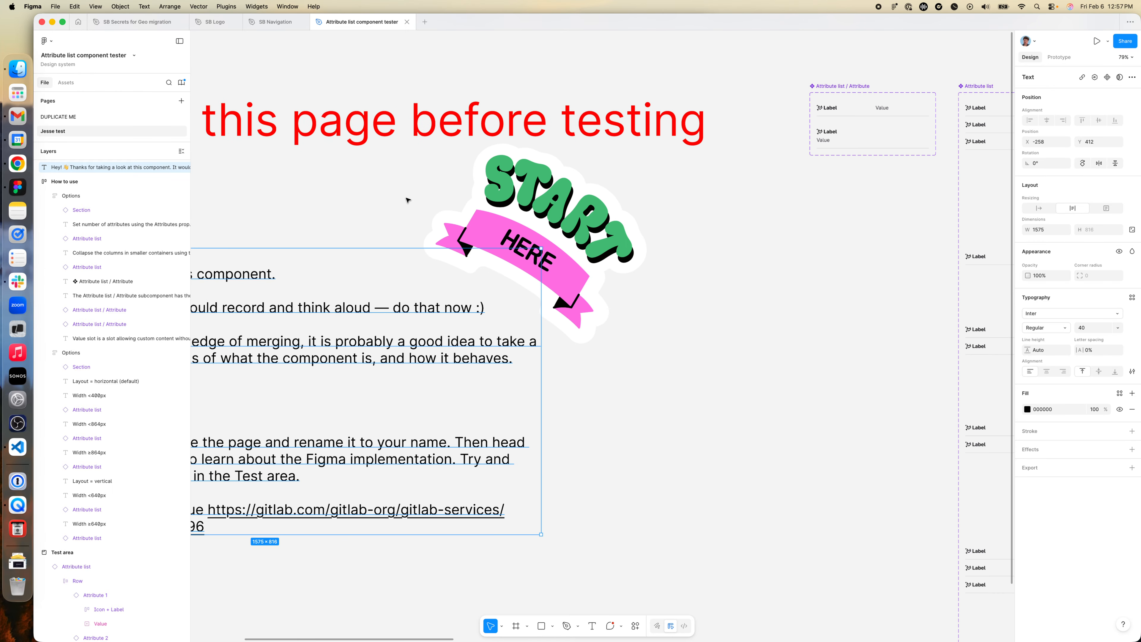
pyautogui.scroll(-5, 584, 242)
pyautogui.hscroll(15, 584, 243)
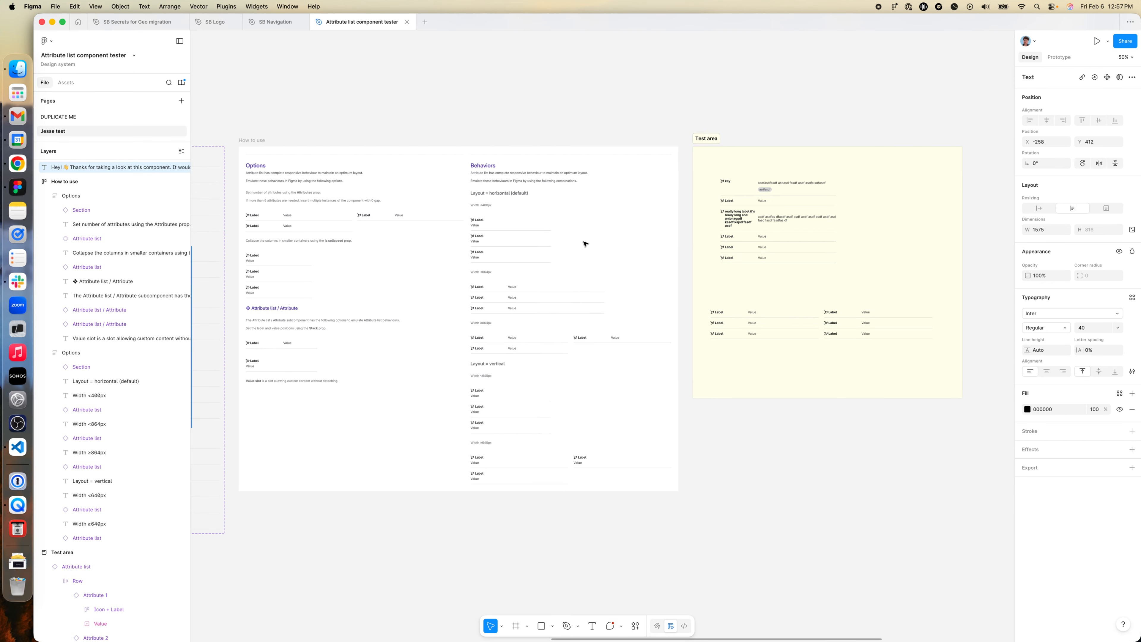
pyautogui.scroll(5, 788, 231)
pyautogui.click(667, 203)
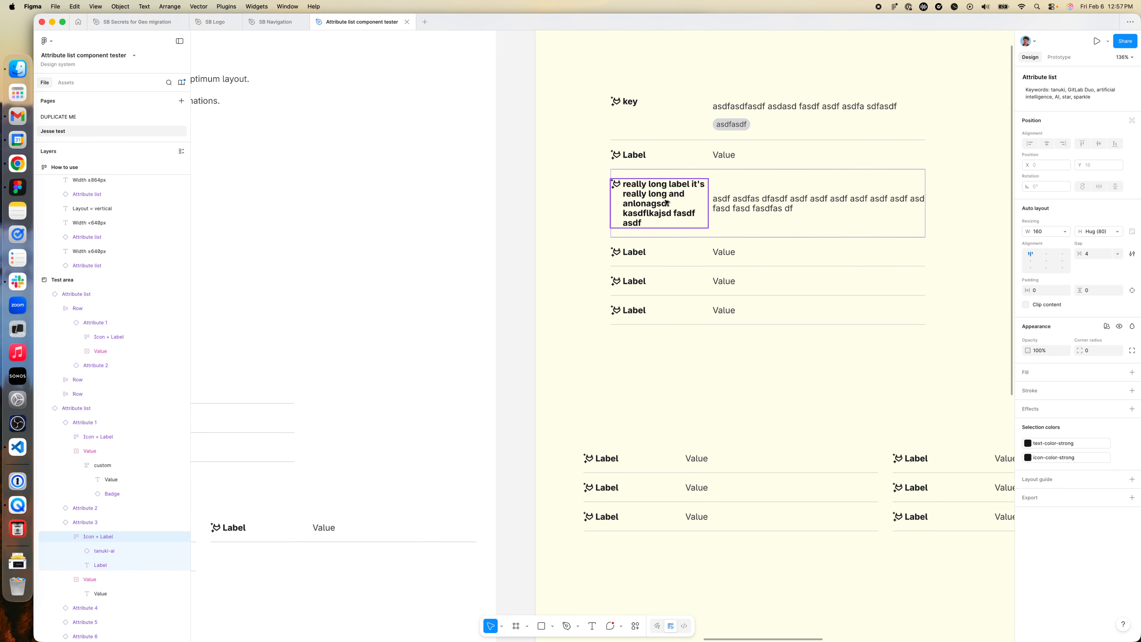
pyautogui.hscroll(6, 675, 203)
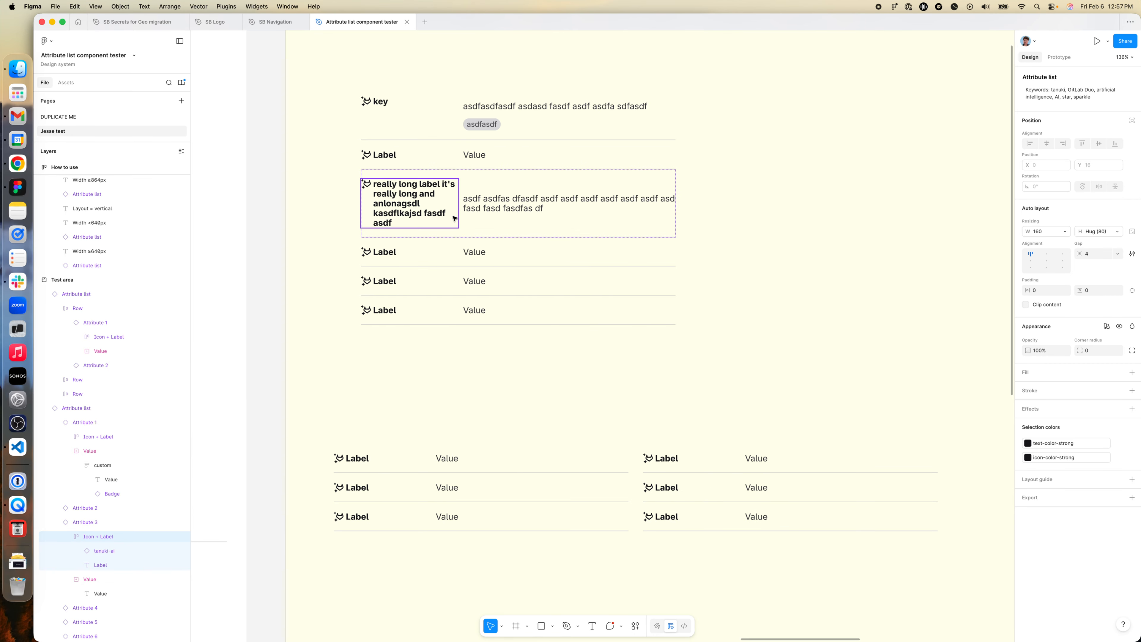
pyautogui.click(1066, 231)
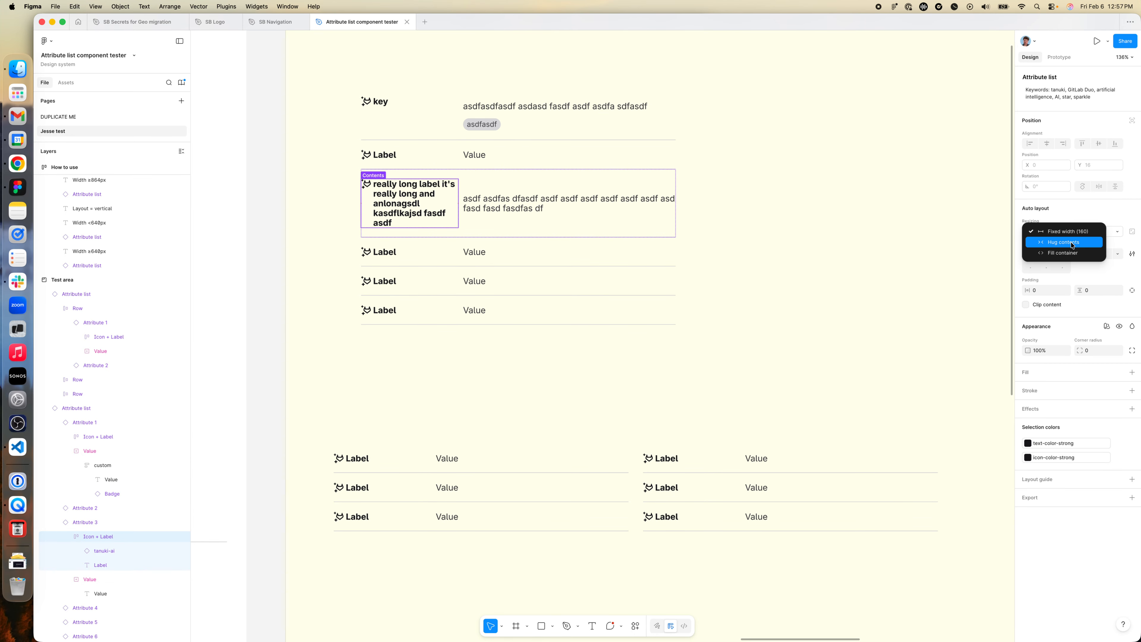
pyautogui.click(1072, 255)
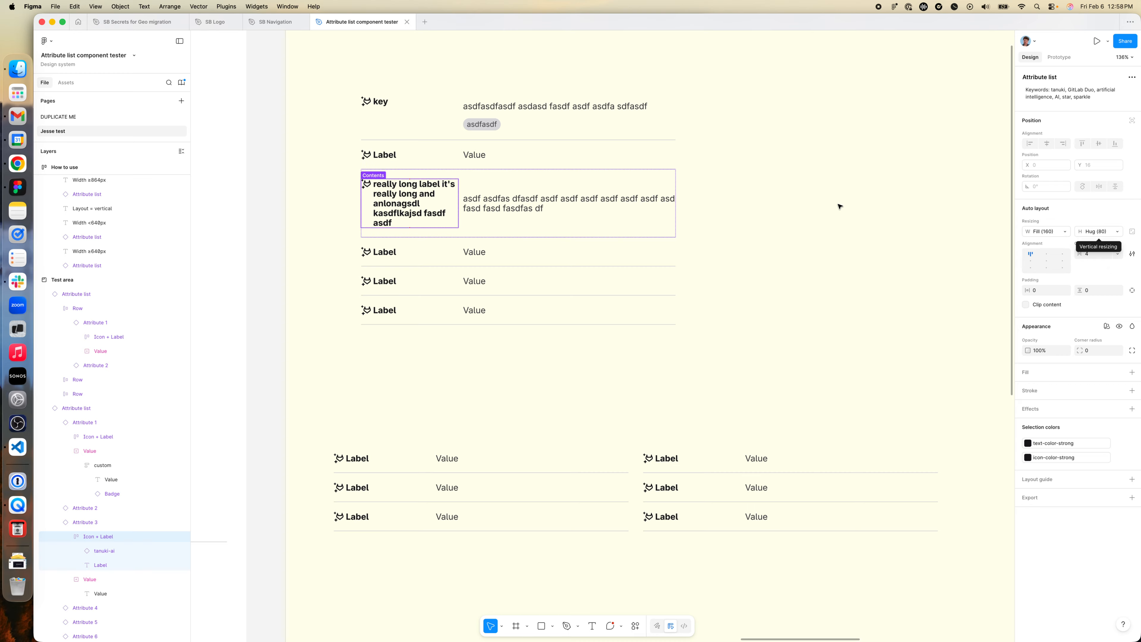
# - Set the horizontal resizing of the third attribute's Value slot to Fill container
pyautogui.click(555, 199)
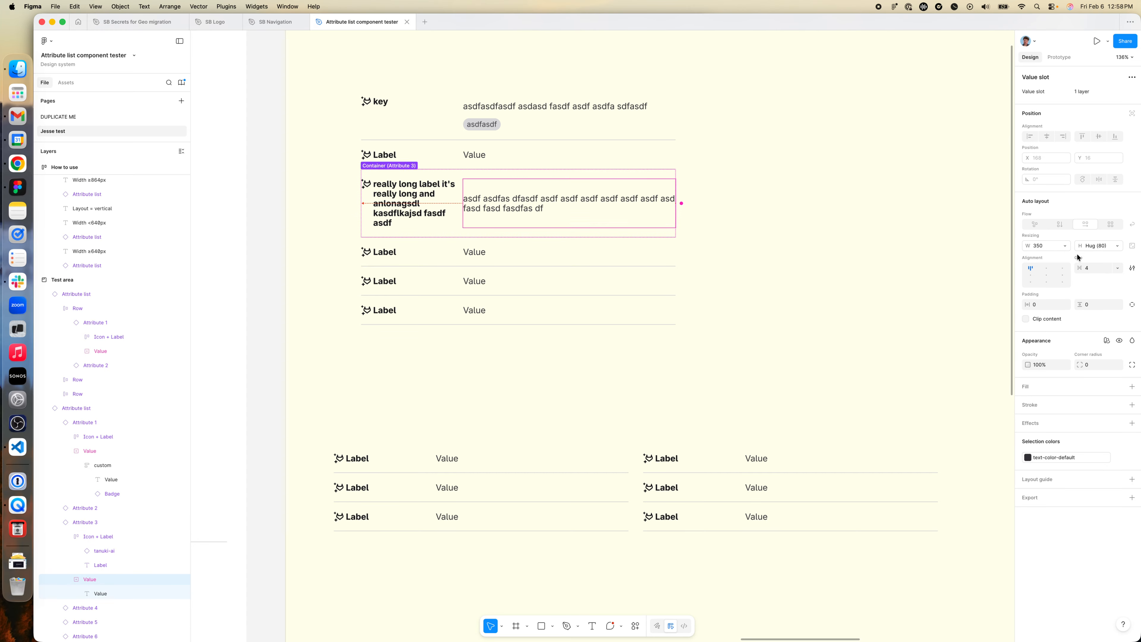
pyautogui.click(1065, 246)
pyautogui.click(1068, 247)
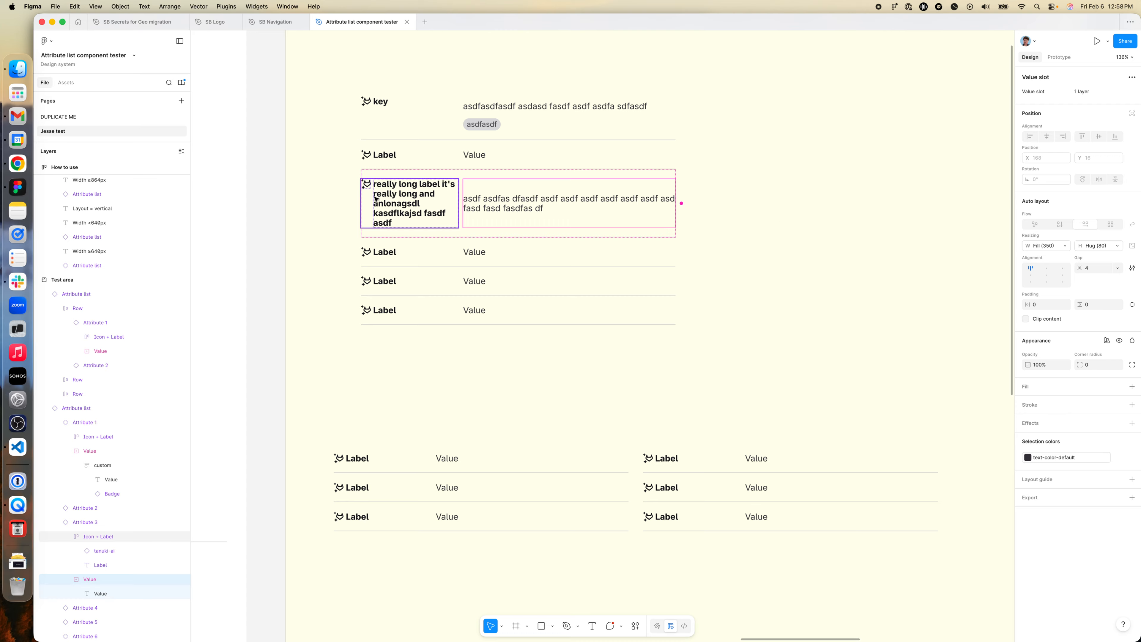
# - Check the resizing settings of the third attribute's Label text and of its Icon + Label container
pyautogui.click(411, 203)
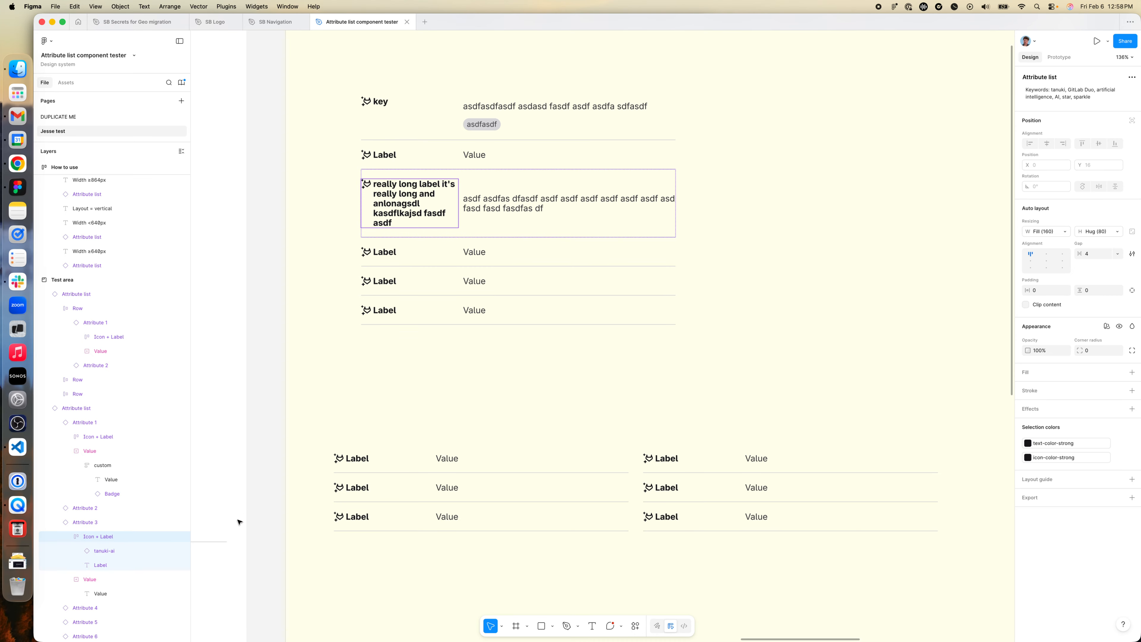
pyautogui.click(110, 564)
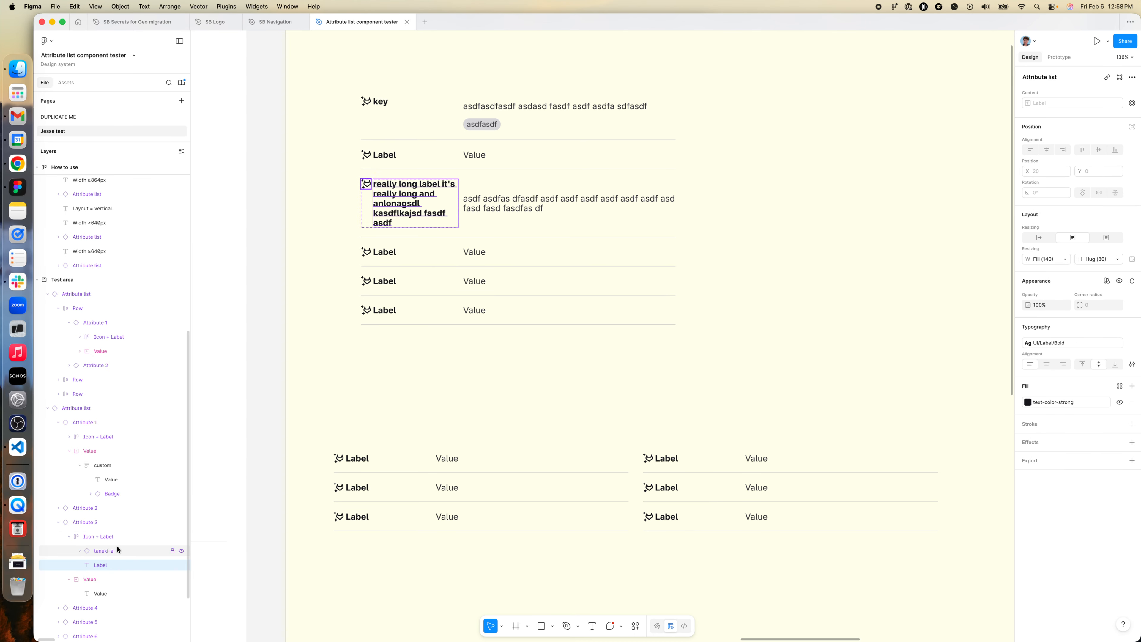
pyautogui.click(110, 537)
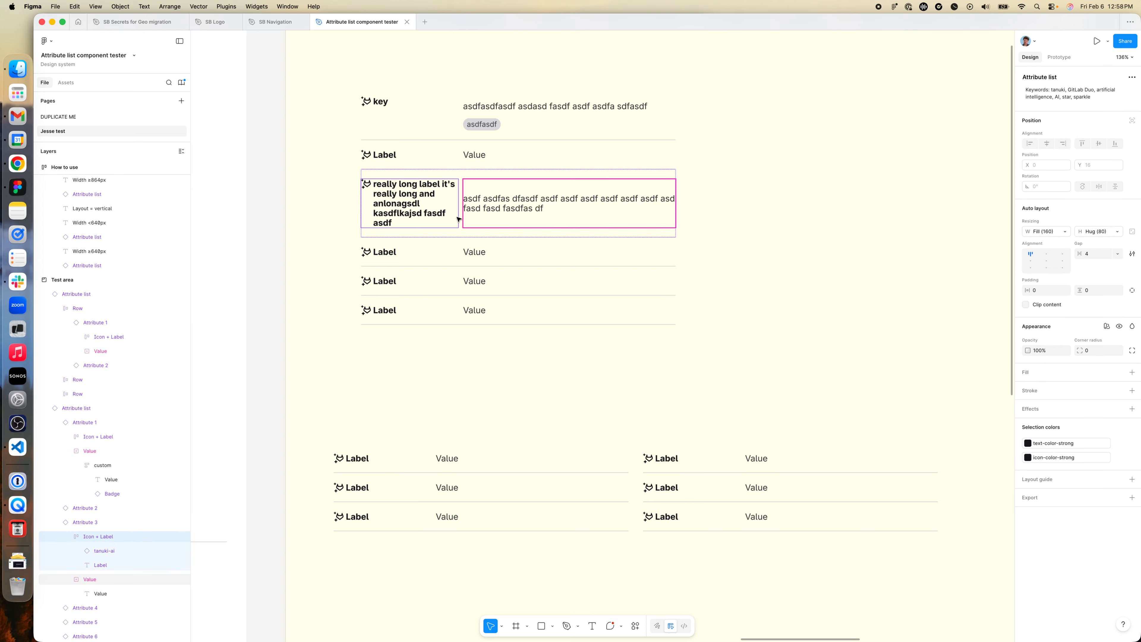
pyautogui.click(1064, 231)
pyautogui.click(1051, 229)
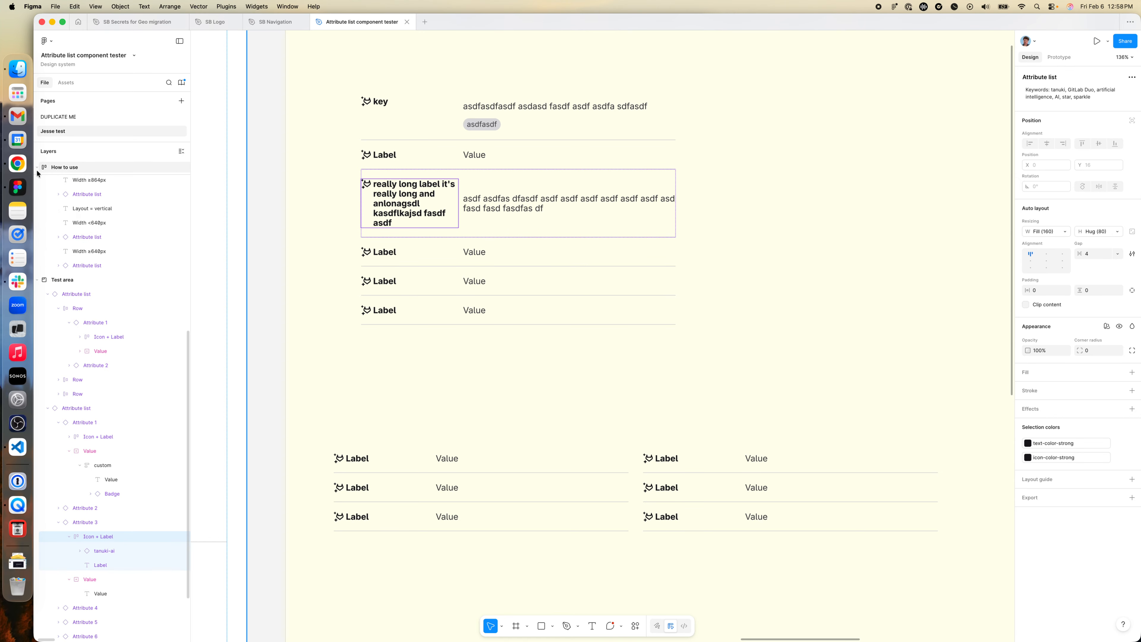
# - Review the Options and Behaviors in the How to use frame, the Attribute list component variants and the introductory testing instructions
pyautogui.scroll(-5, 519, 415)
pyautogui.hscroll(-10, 520, 412)
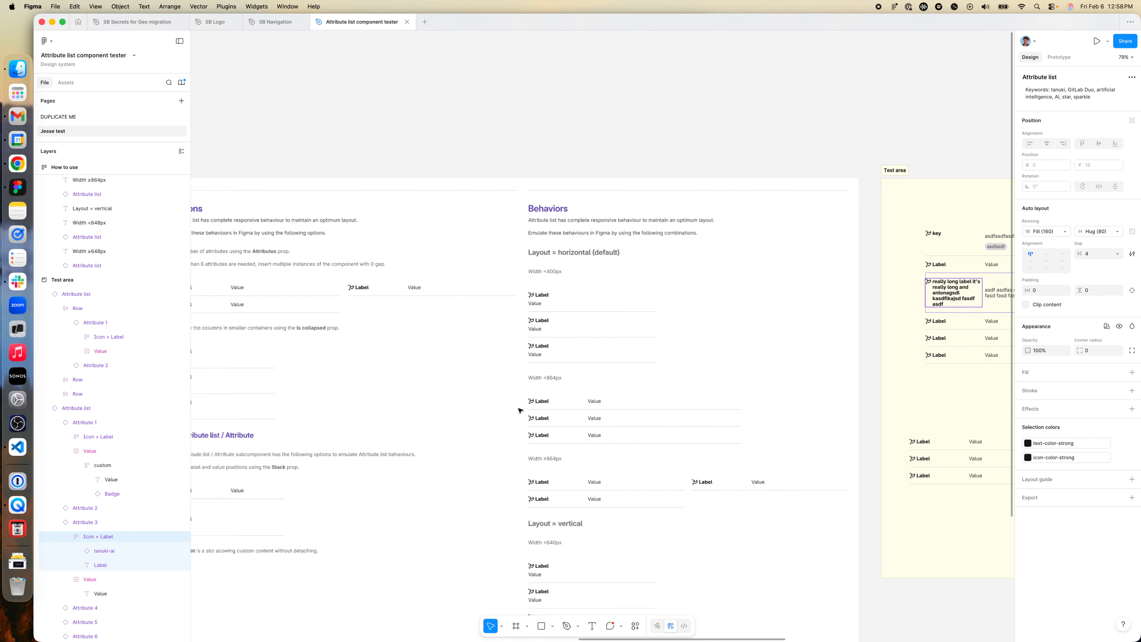
pyautogui.hscroll(-6, 519, 410)
pyautogui.scroll(-2, 519, 411)
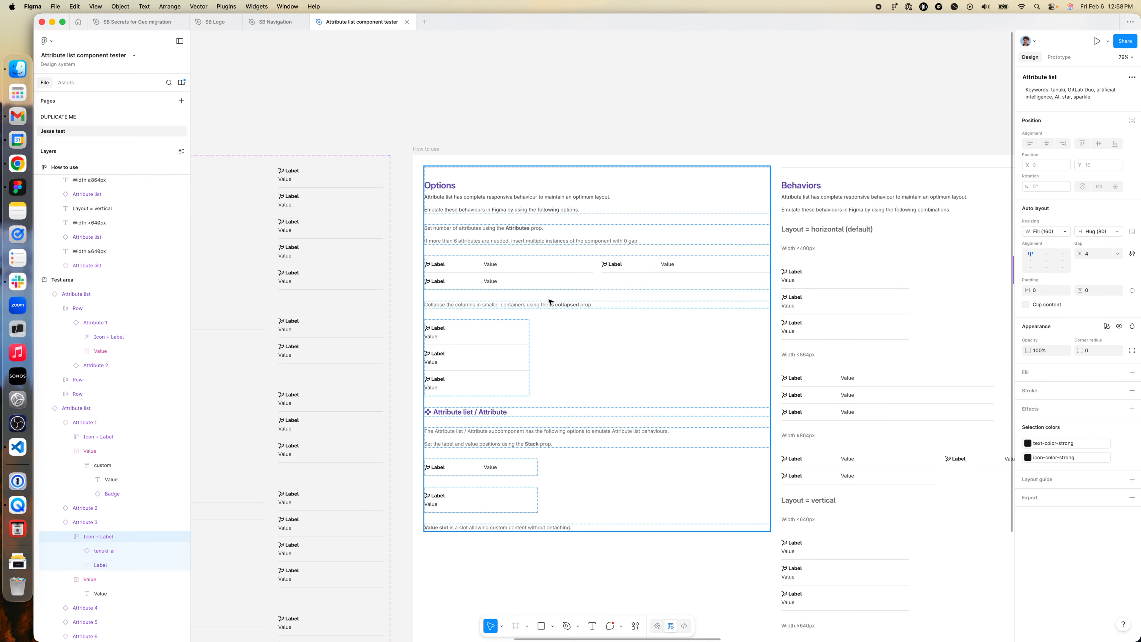
pyautogui.scroll(-3, 517, 355)
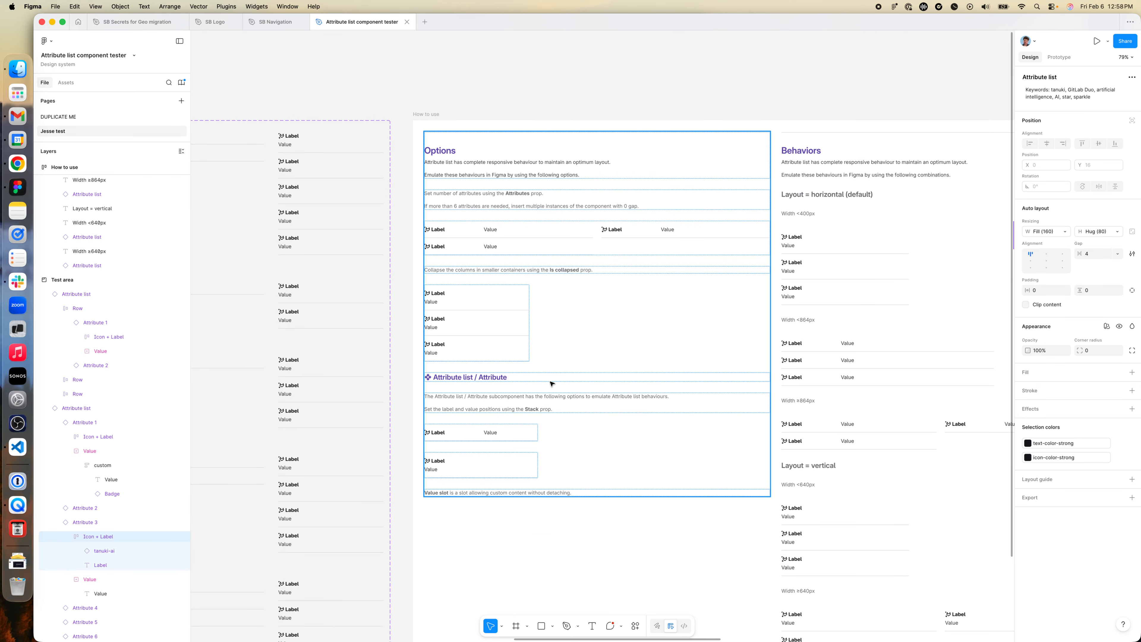
pyautogui.hscroll(3, 544, 346)
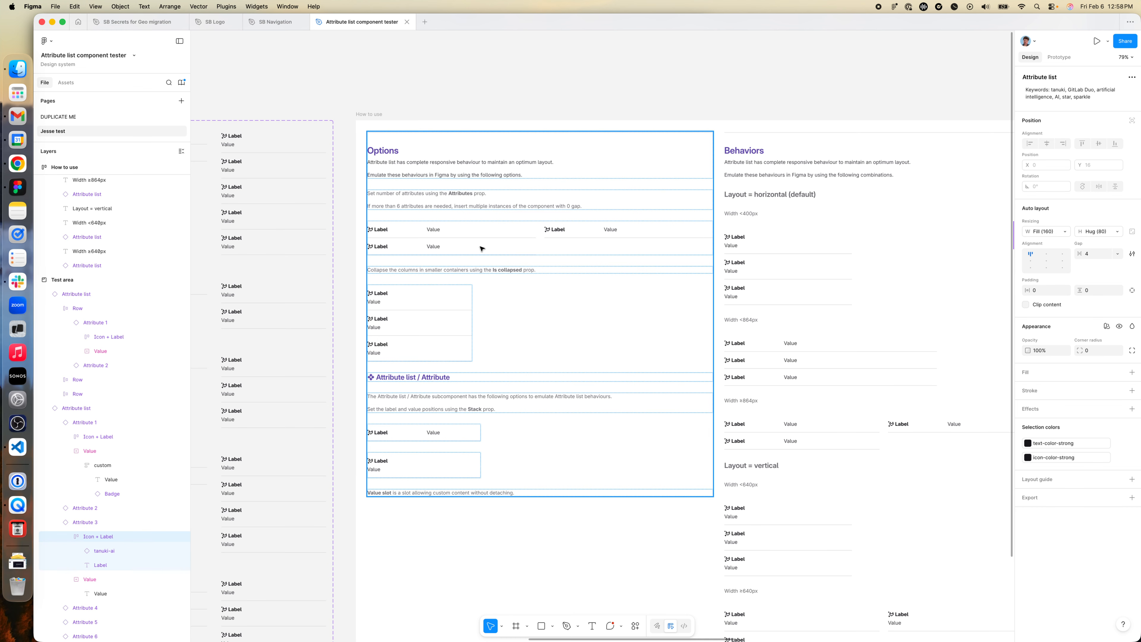
pyautogui.scroll(-3, 510, 351)
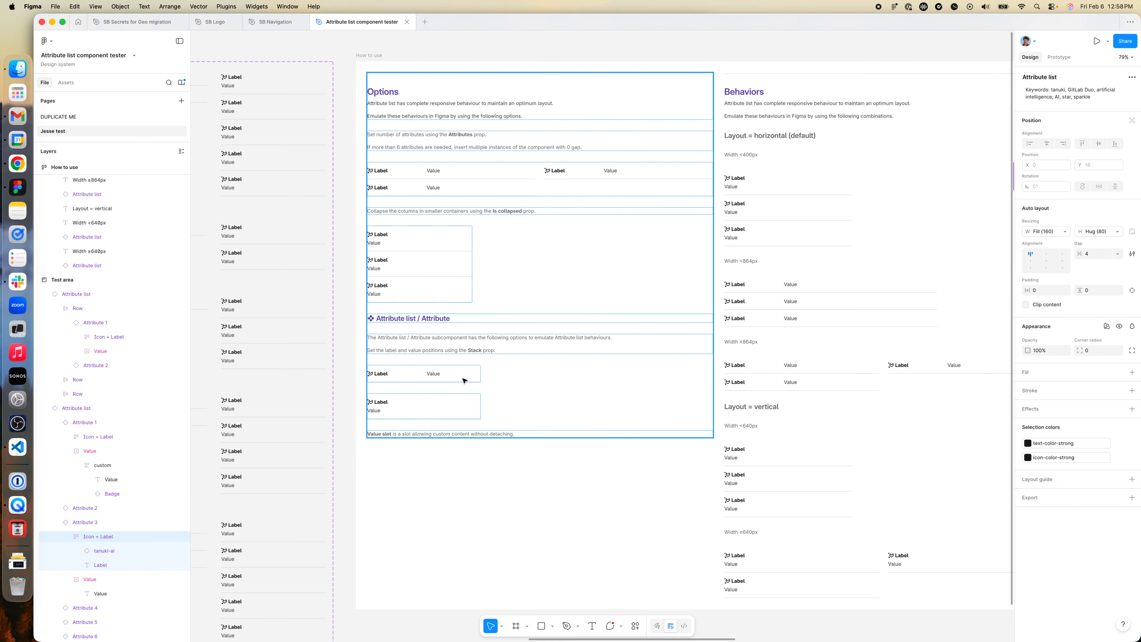
pyautogui.hscroll(-15, 464, 380)
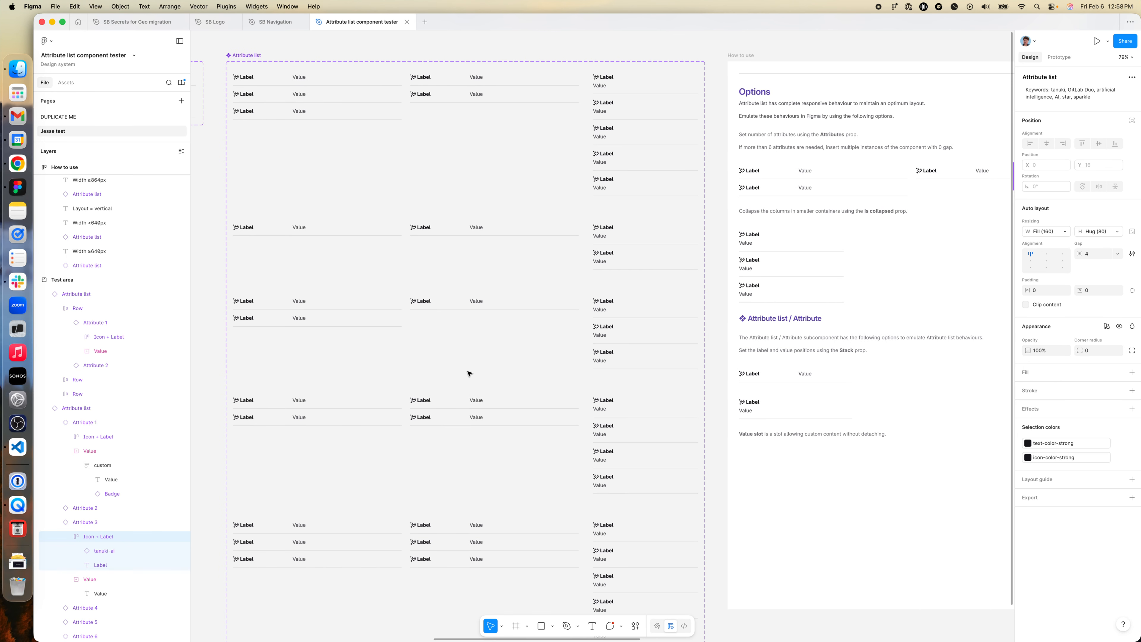
pyautogui.scroll(-2, 470, 372)
pyautogui.hscroll(-15, 470, 372)
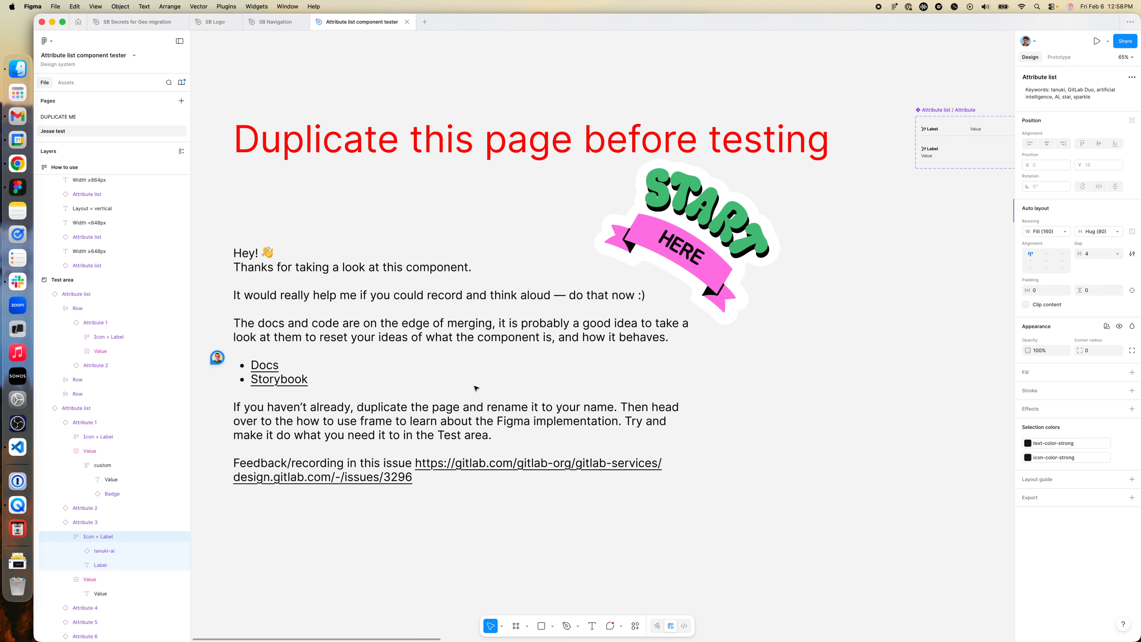
# - Inspect the two-column tenant details frame in the Switchboard mockup and compare it with the attribute lists in the Test area
pyautogui.hscroll(20, 458, 398)
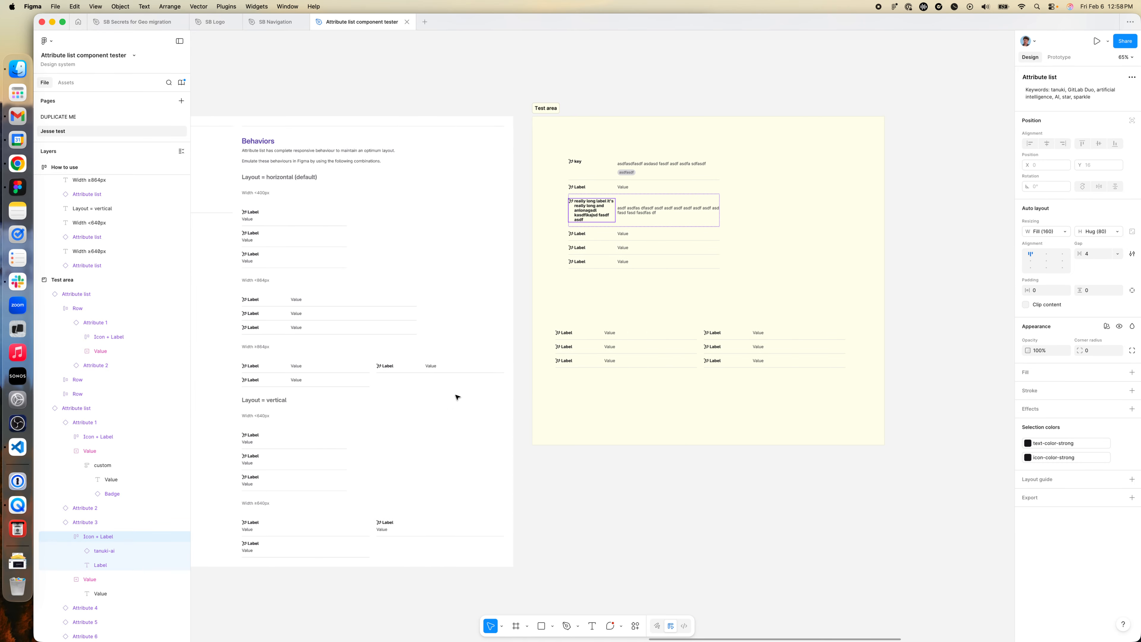
pyautogui.hscroll(10, 457, 397)
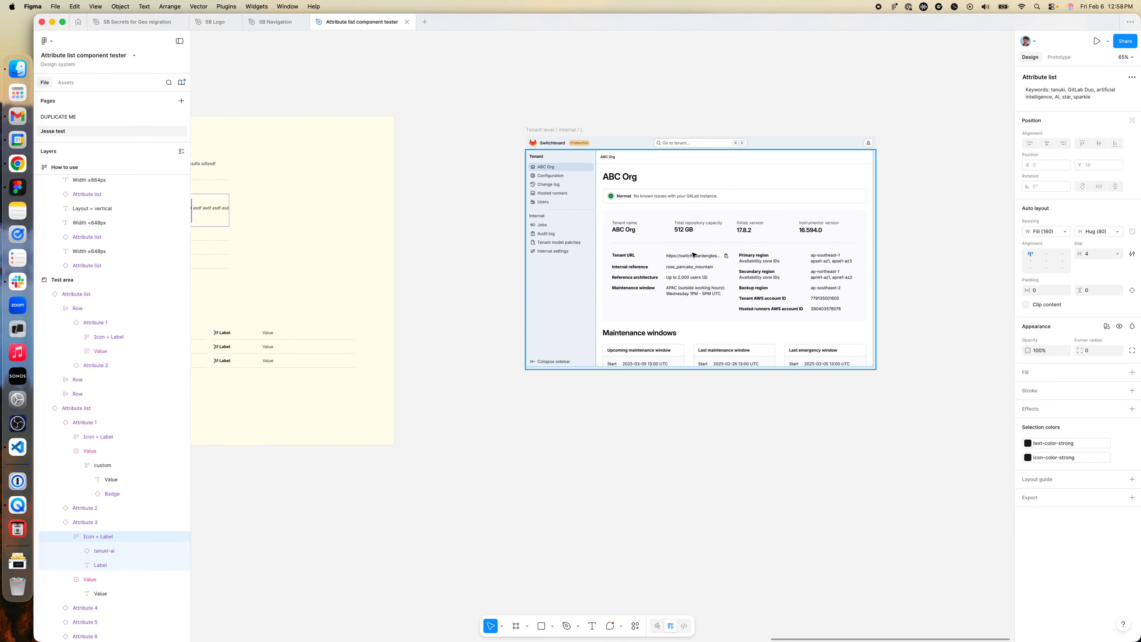
pyautogui.scroll(3, 706, 261)
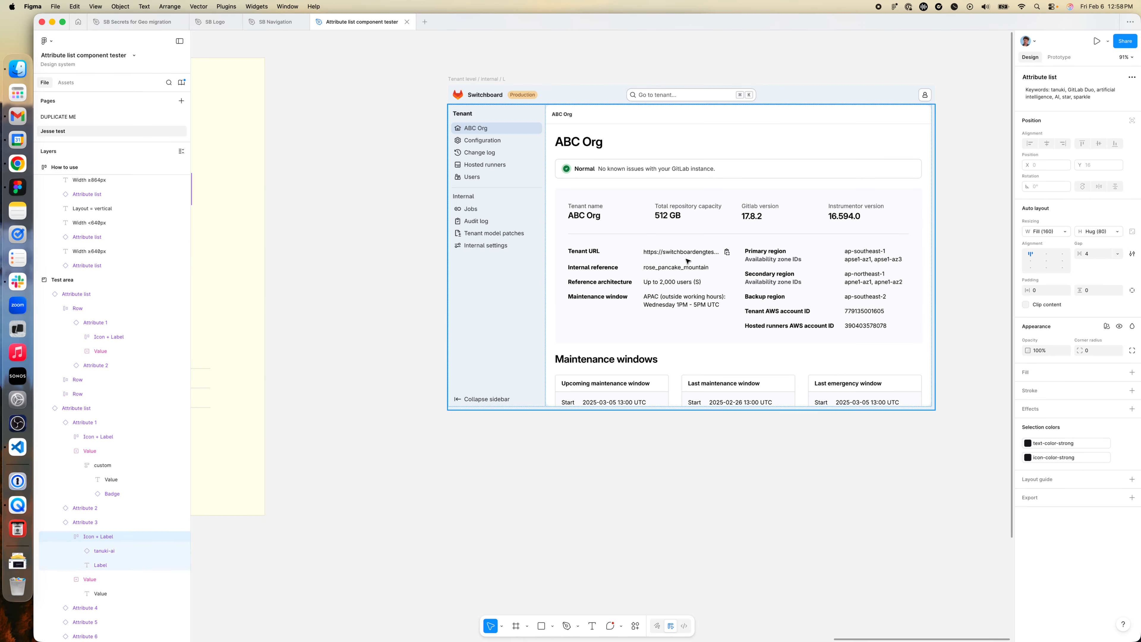
pyautogui.click(689, 256)
pyautogui.doubleClick(690, 256)
pyautogui.doubleClick(685, 260)
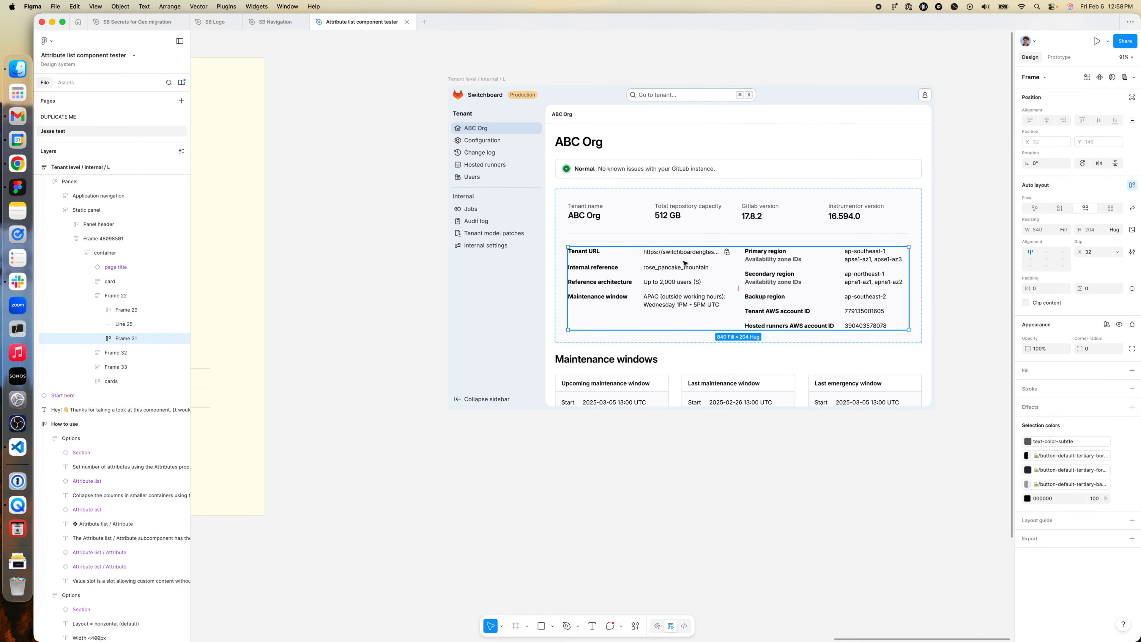
pyautogui.hscroll(-10, 674, 265)
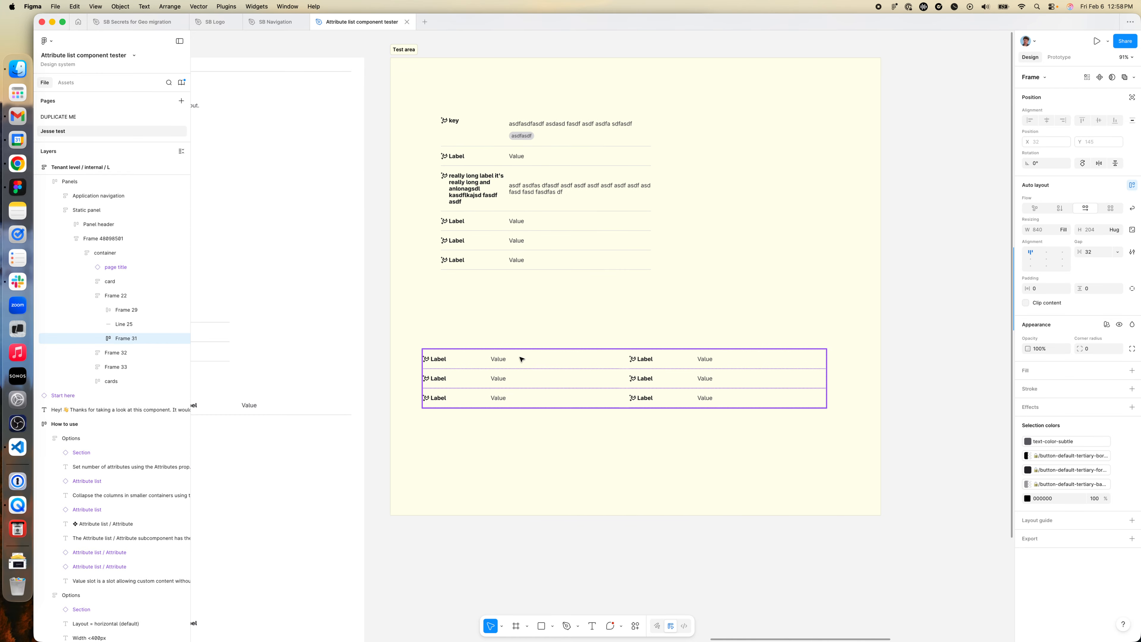
pyautogui.hscroll(7, 524, 360)
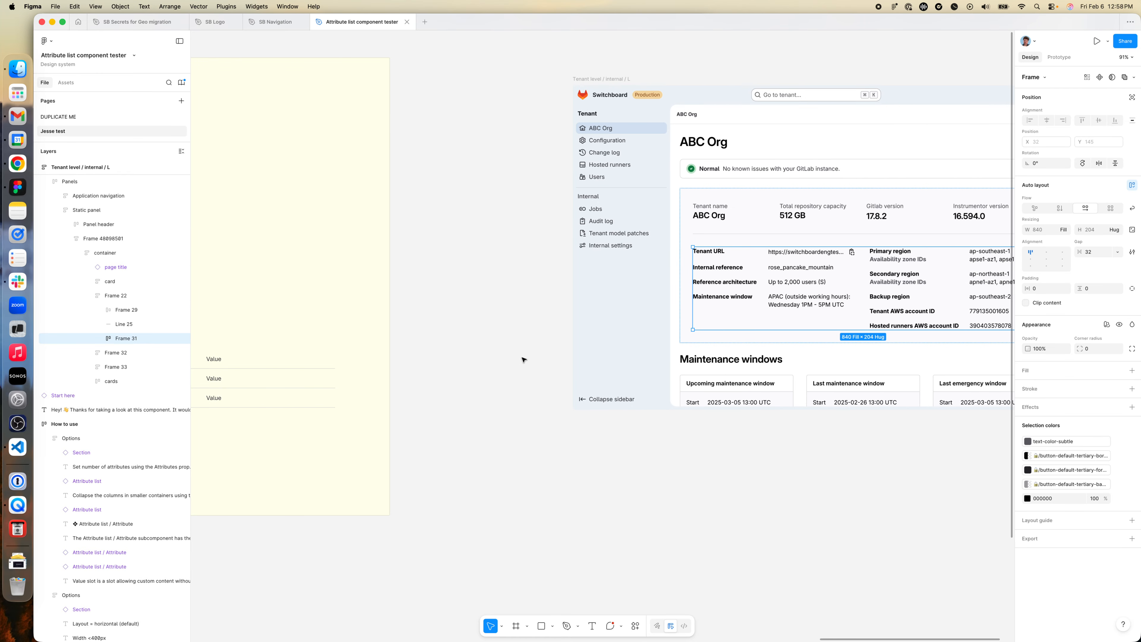
pyautogui.hscroll(-8, 521, 355)
pyautogui.scroll(-5, 601, 375)
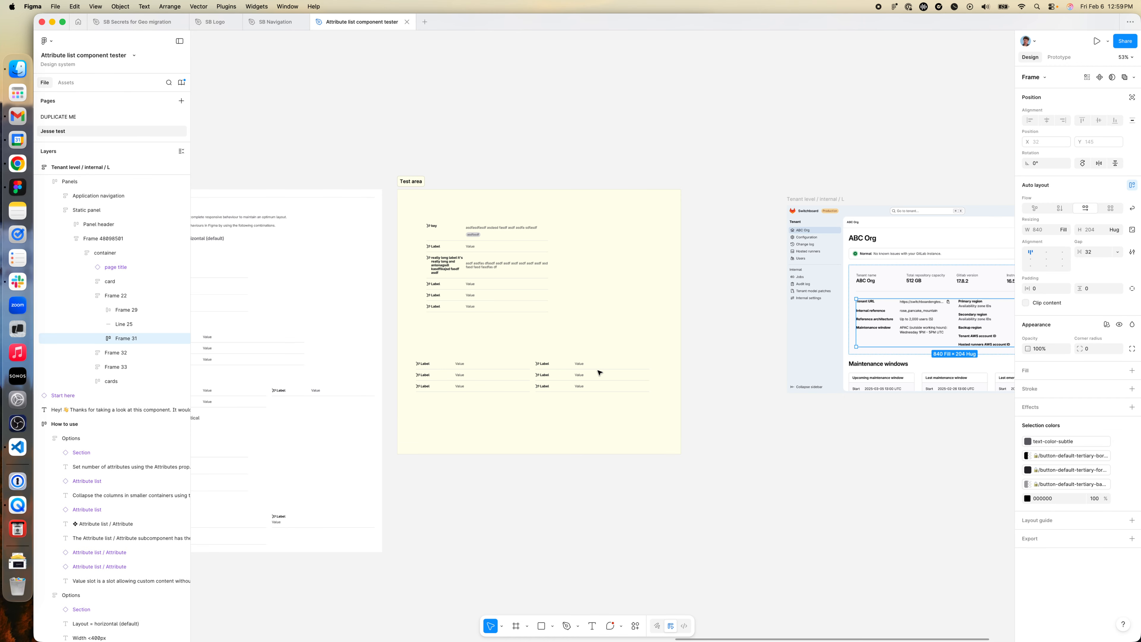
pyautogui.hscroll(-2, 556, 359)
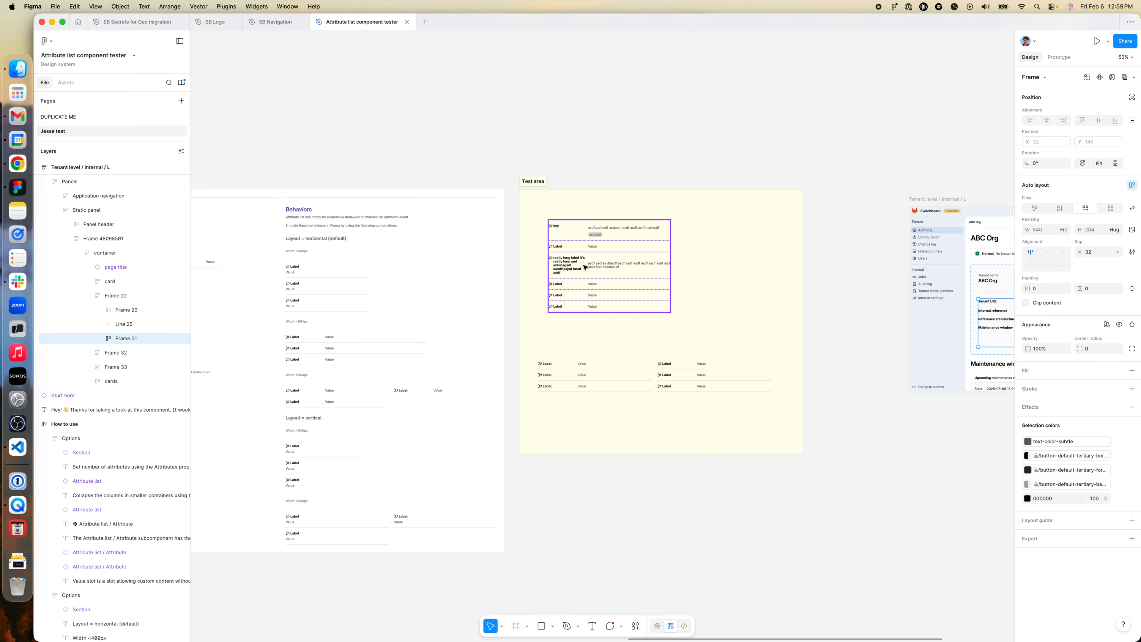
pyautogui.hscroll(-4, 606, 338)
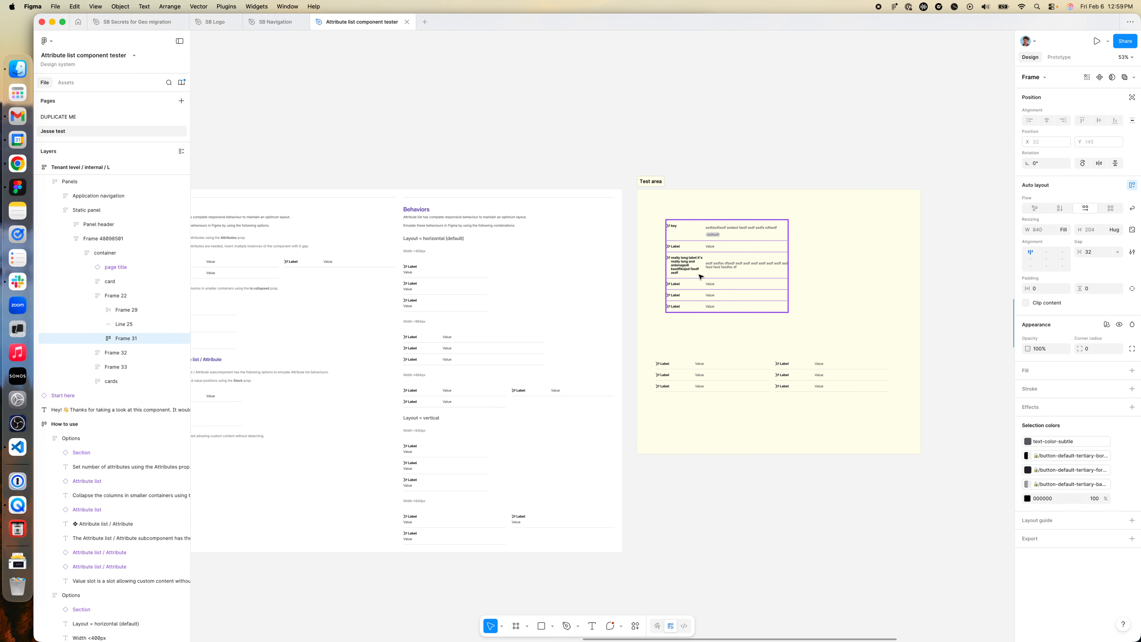
# - Set the width of the third attribute's long Label text to Fixed width at 140
pyautogui.doubleClick(687, 266)
pyautogui.doubleClick(687, 266)
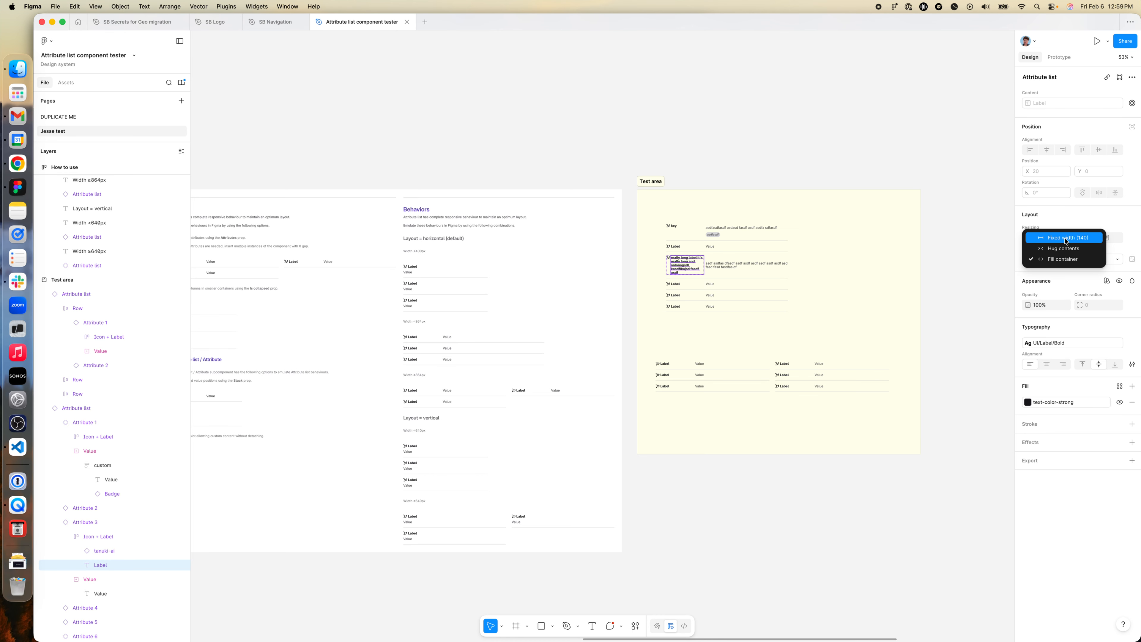
pyautogui.scroll(5, 674, 269)
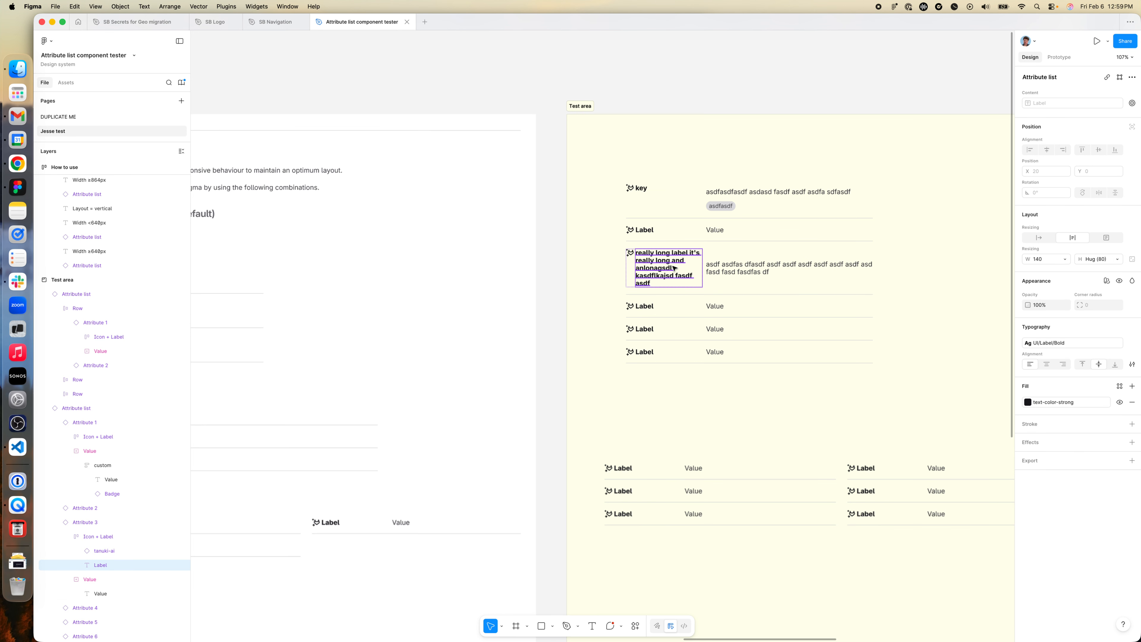
# - Compare the text resizing of the third attribute's long label with the second attribute's Label, and check the documented Behaviors
pyautogui.doubleClick(669, 268)
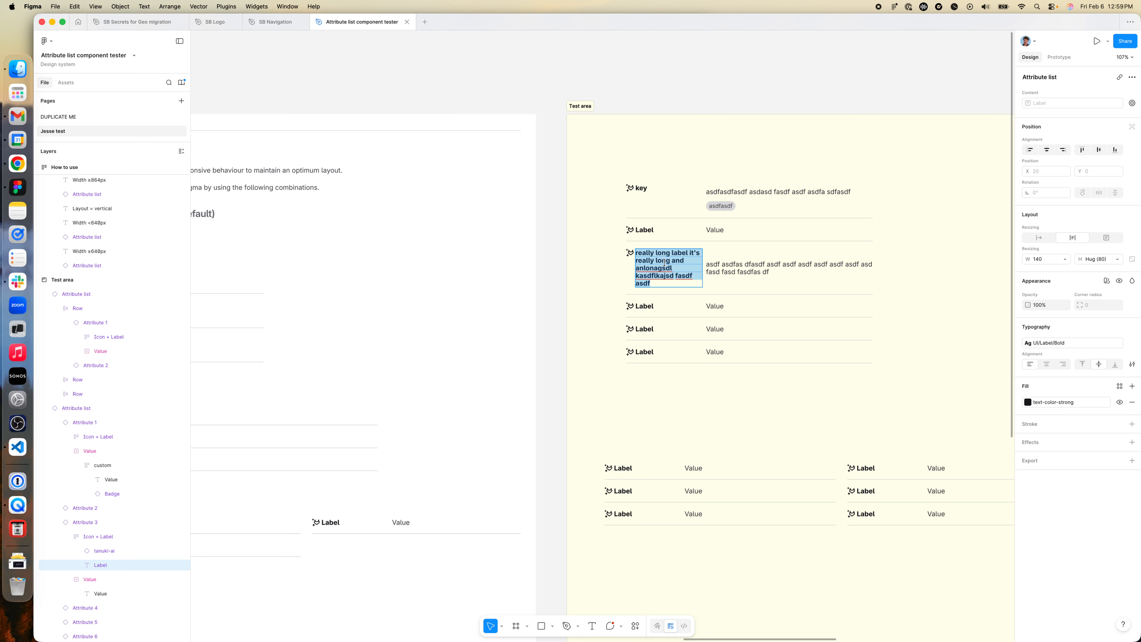
pyautogui.doubleClick(645, 230)
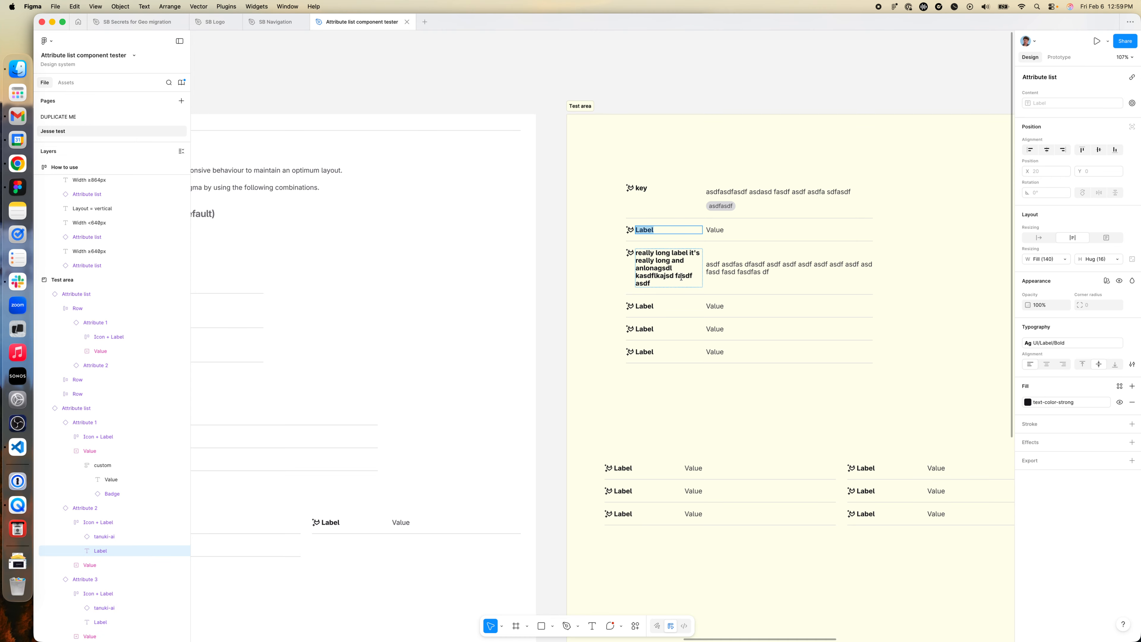
pyautogui.scroll(-3, 678, 283)
pyautogui.hscroll(4, 679, 315)
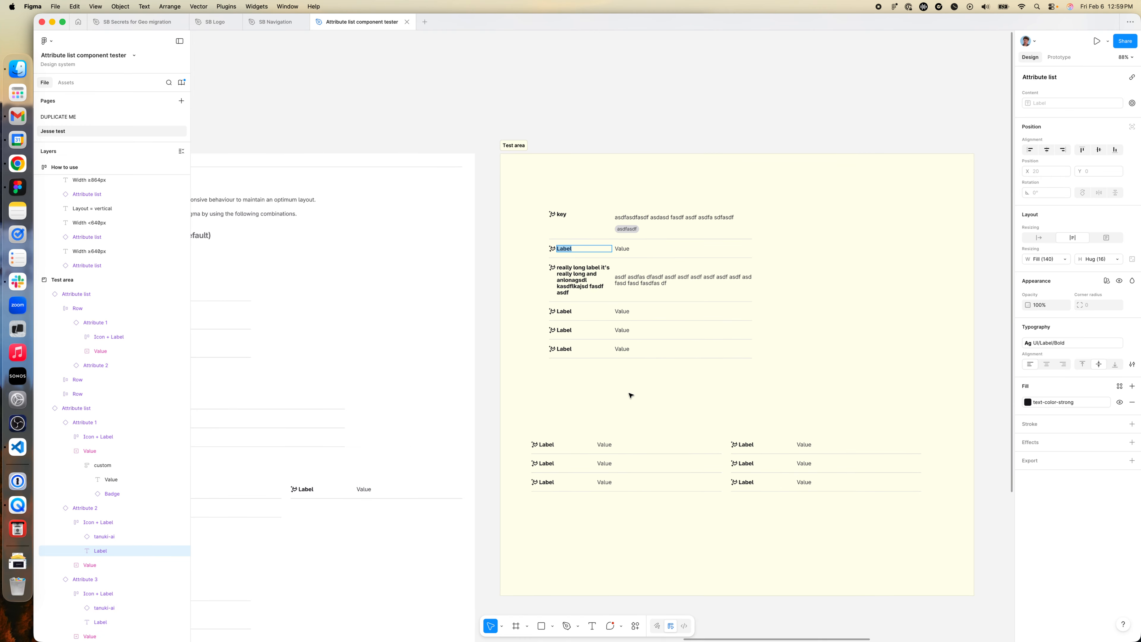
pyautogui.hscroll(-6, 625, 395)
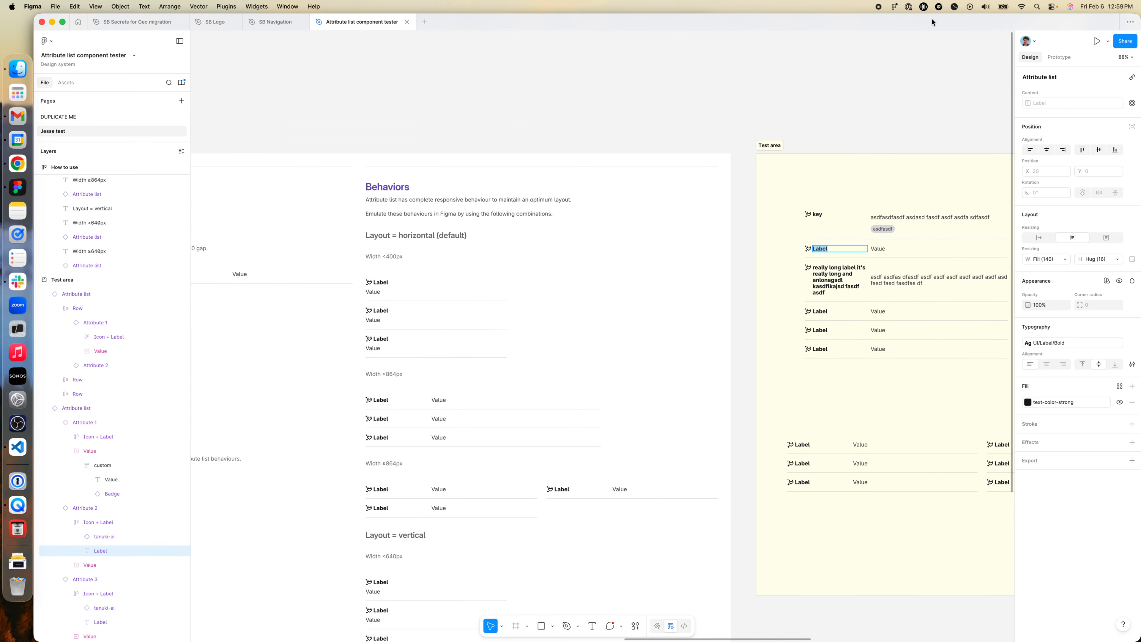